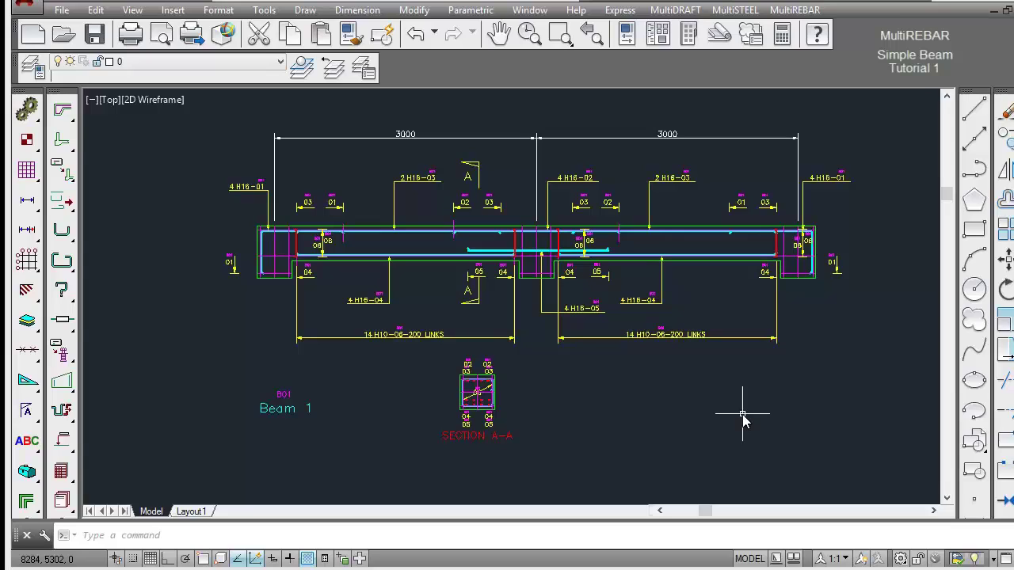
- View bar list 01 and examine its header and the bar schedule rows for Beam 1 up close
type("v")
key("Return")
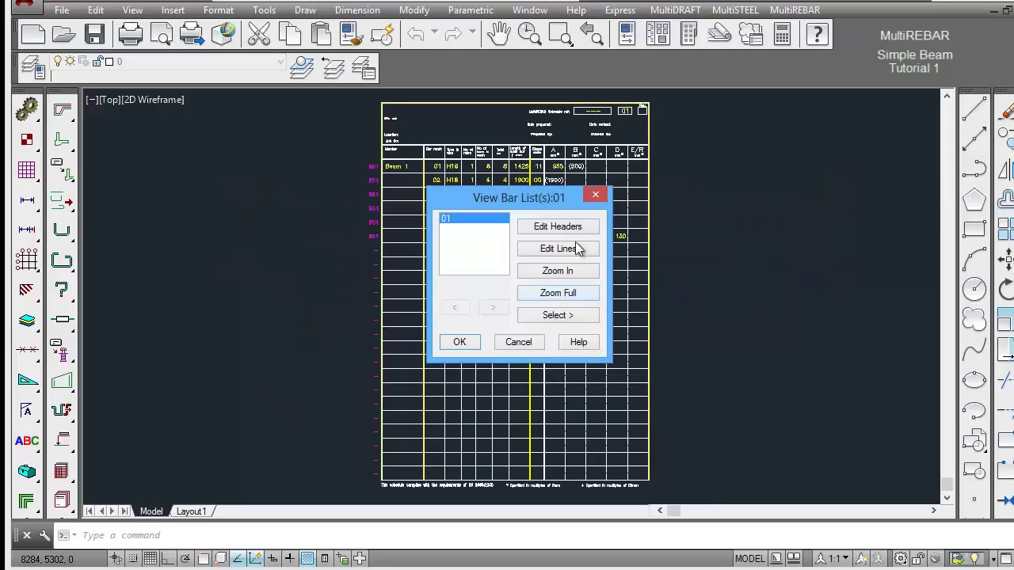
left_click_drag(846, 145, 865, 146)
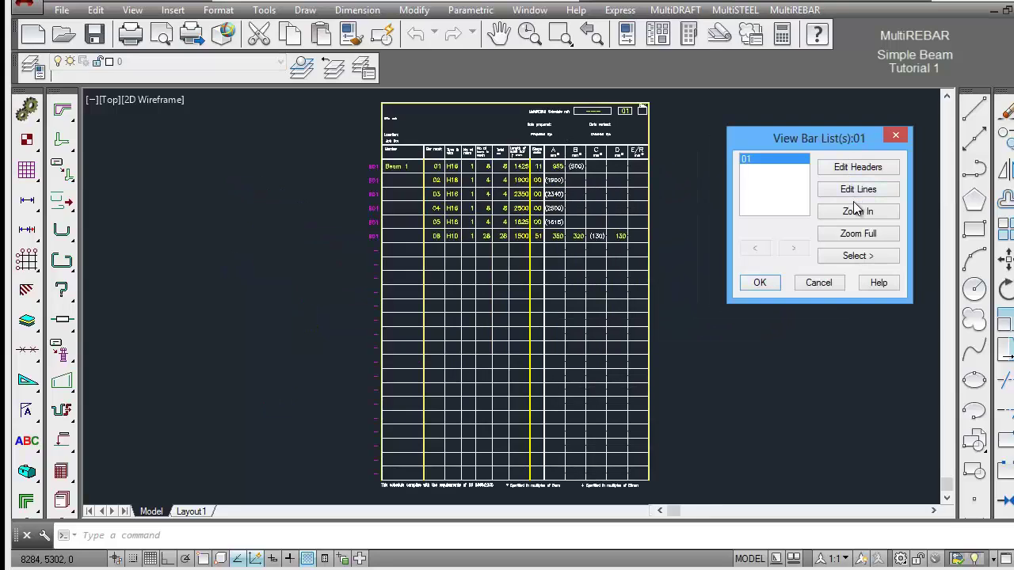
left_click(858, 215)
left_click(358, 96)
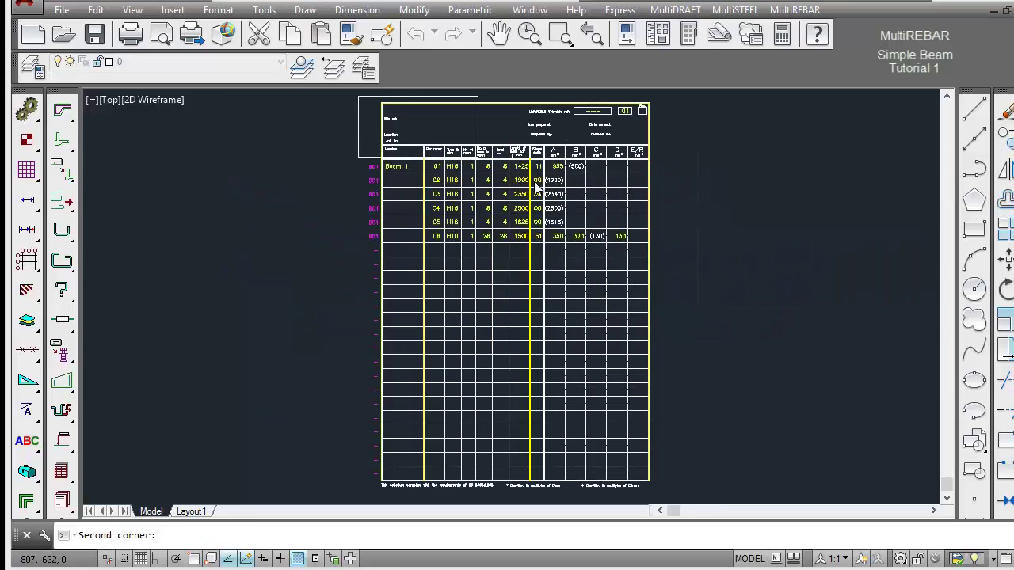
left_click(692, 271)
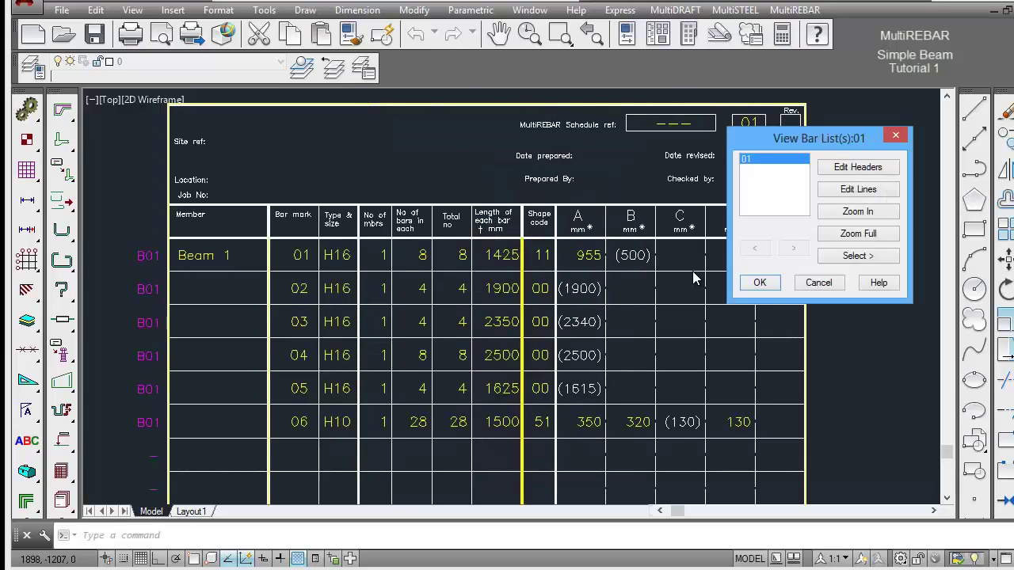
left_click(760, 284)
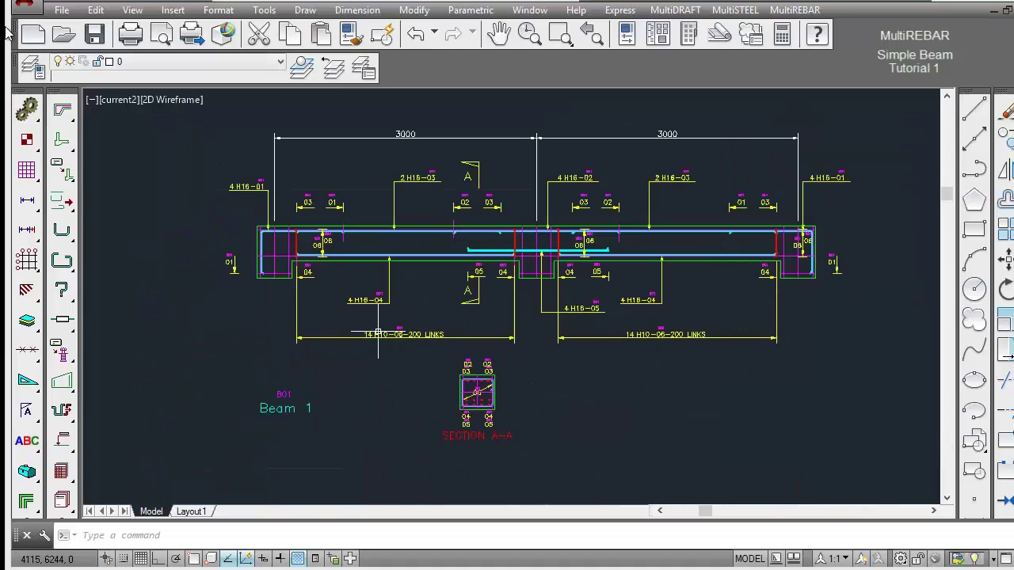
- Create a new drawing from the multi.dwt template with an A1 title block, 1:20 scale and Bord style
left_click(32, 34)
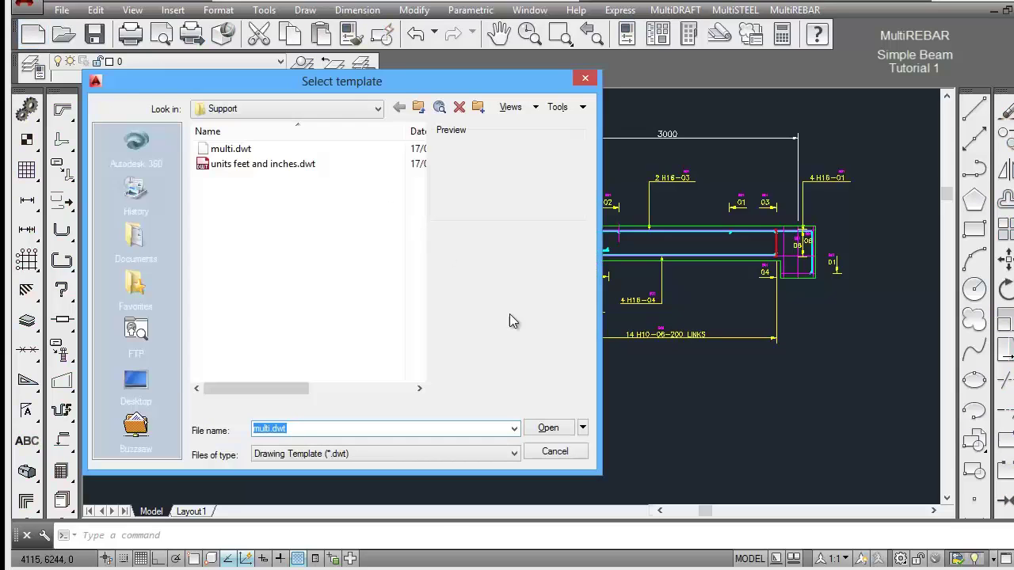
left_click(222, 152)
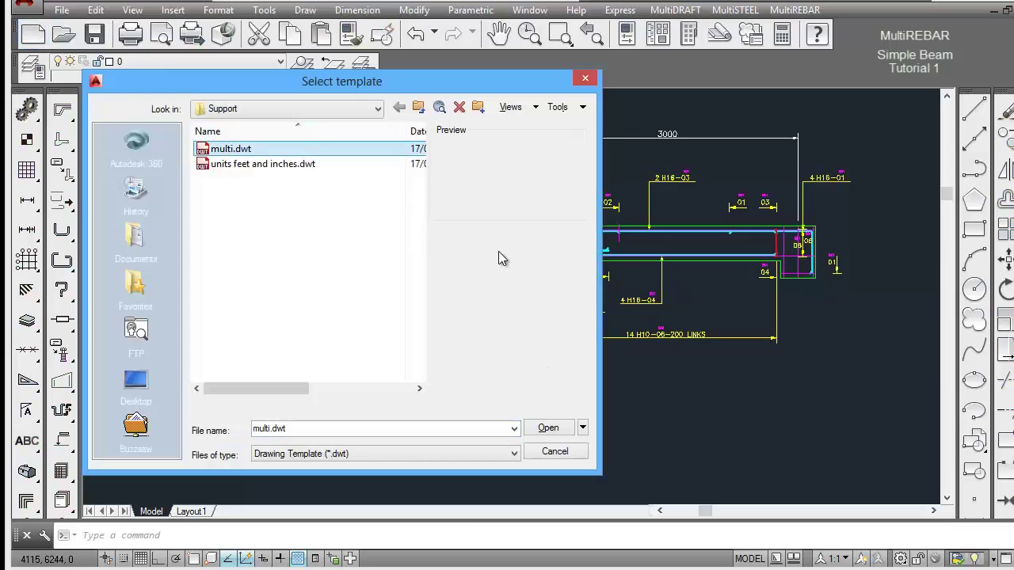
left_click(541, 431)
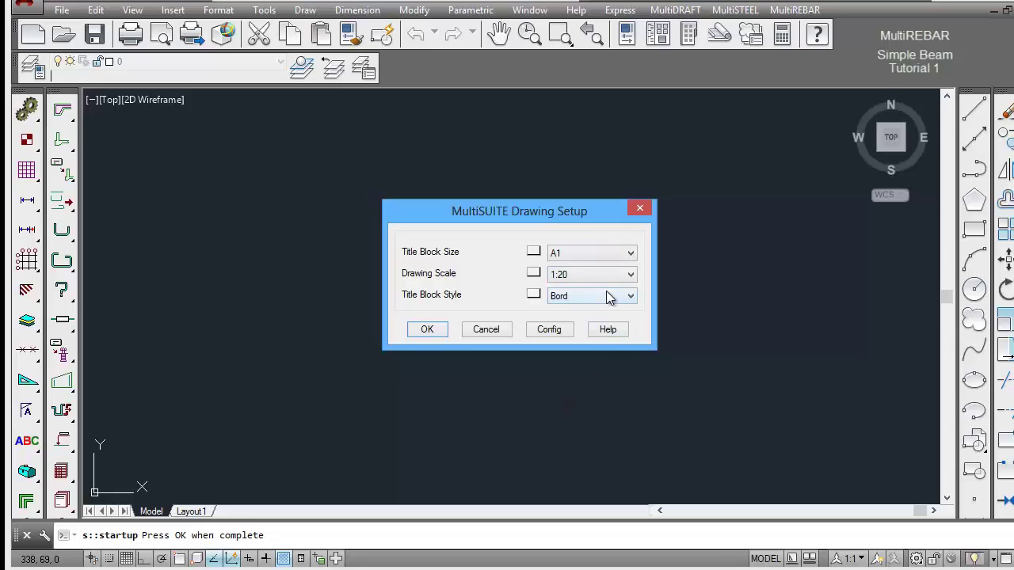
left_click(428, 330)
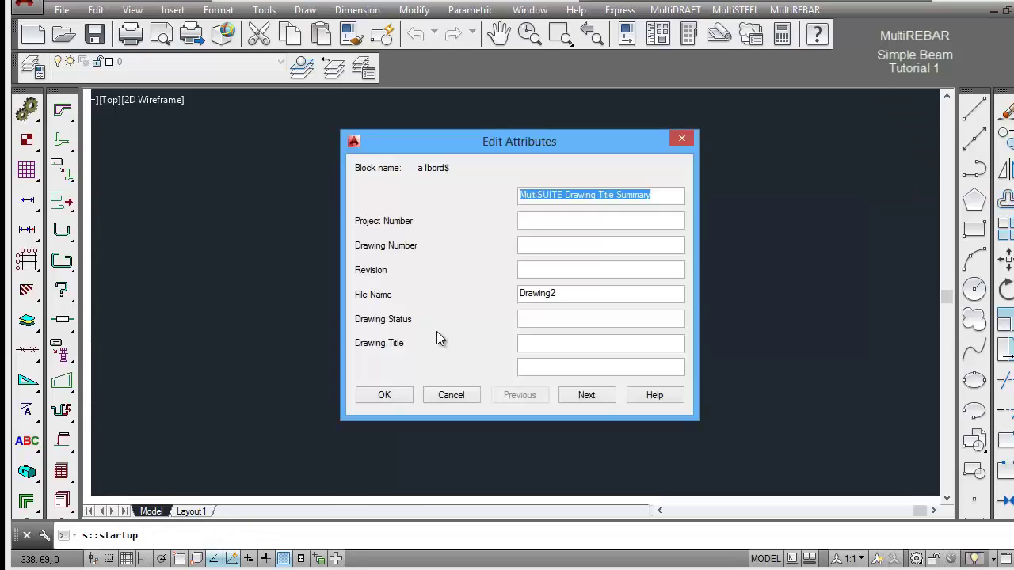
- Set the title block's File Name attribute to RCTUT1 and accept the attributes
double_click(565, 293)
type("RCTUT1")
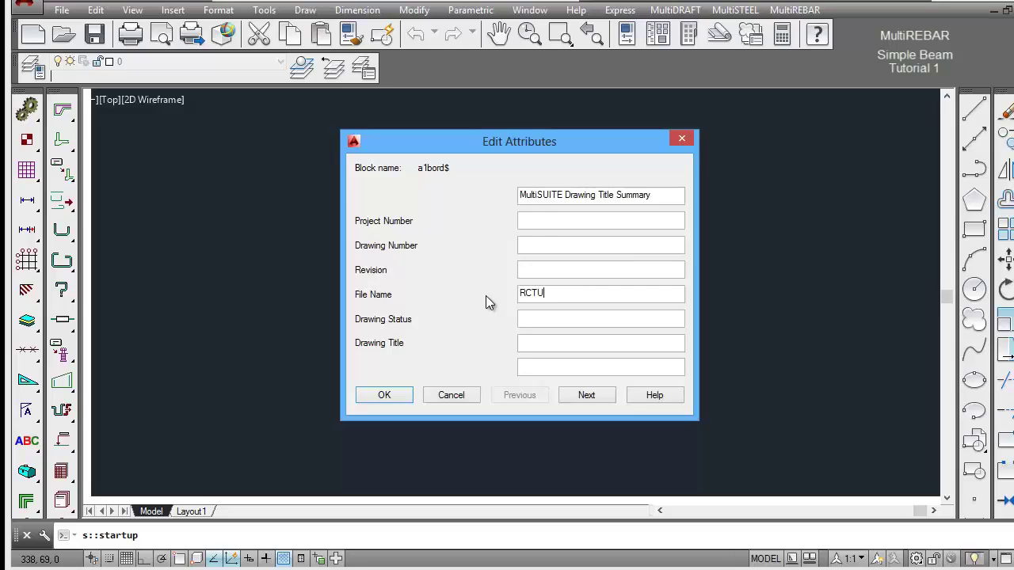
left_click(386, 393)
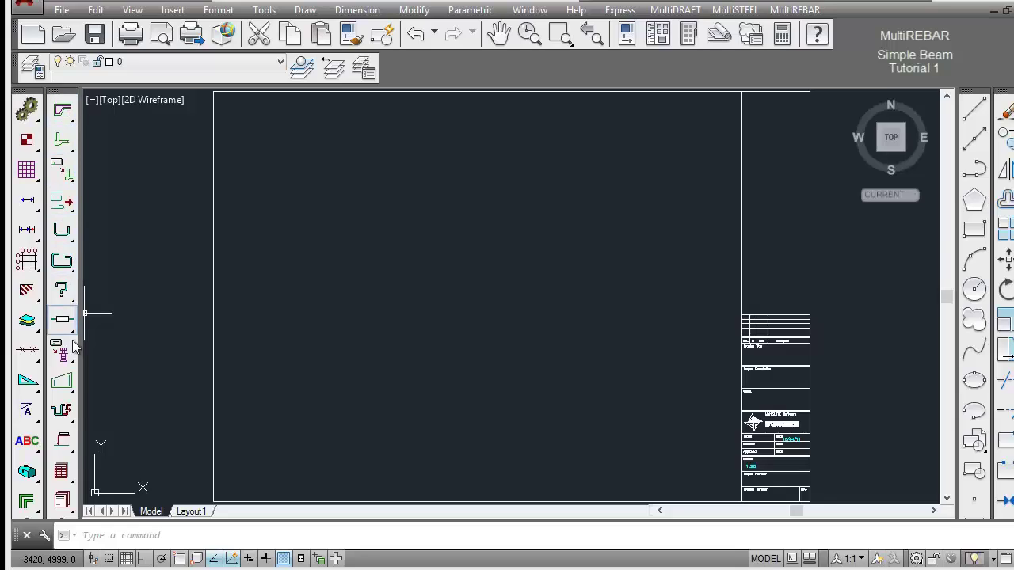
- Place a Floor Edge Beam concrete outline in the sheet's upper area, with 600 support depth, 400 support width and 400 beam depth
left_click(77, 116)
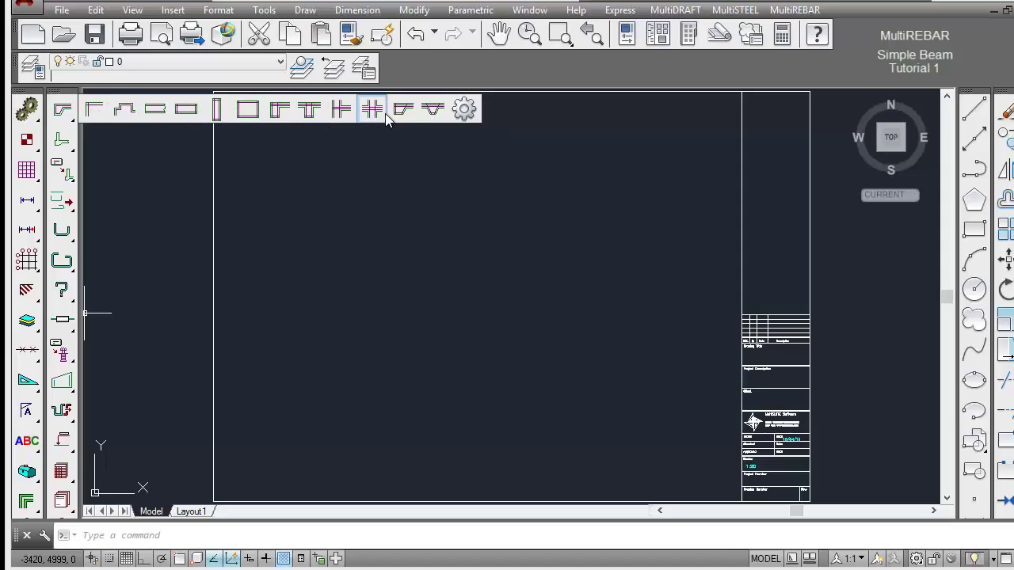
left_click(281, 111)
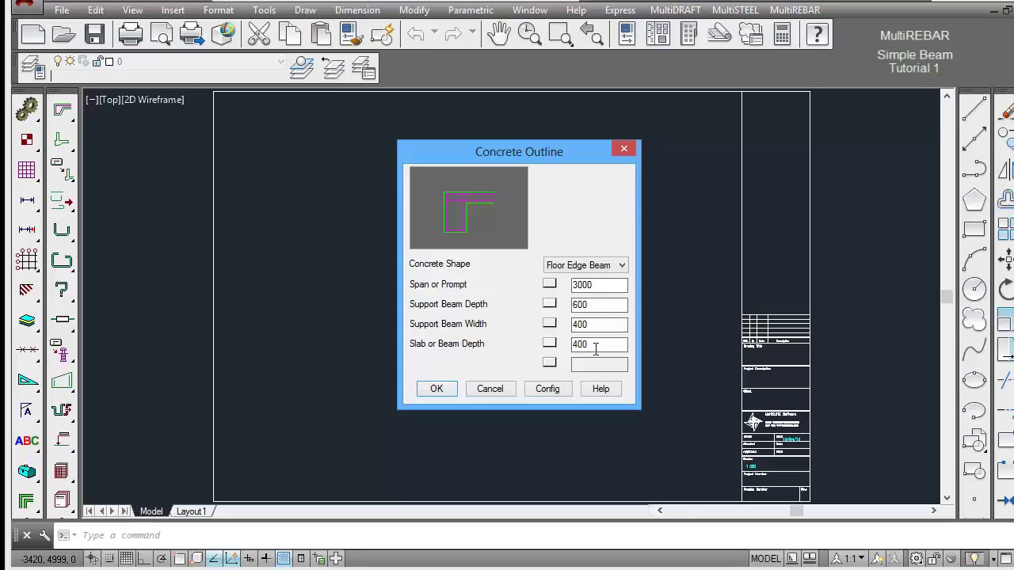
left_click(434, 390)
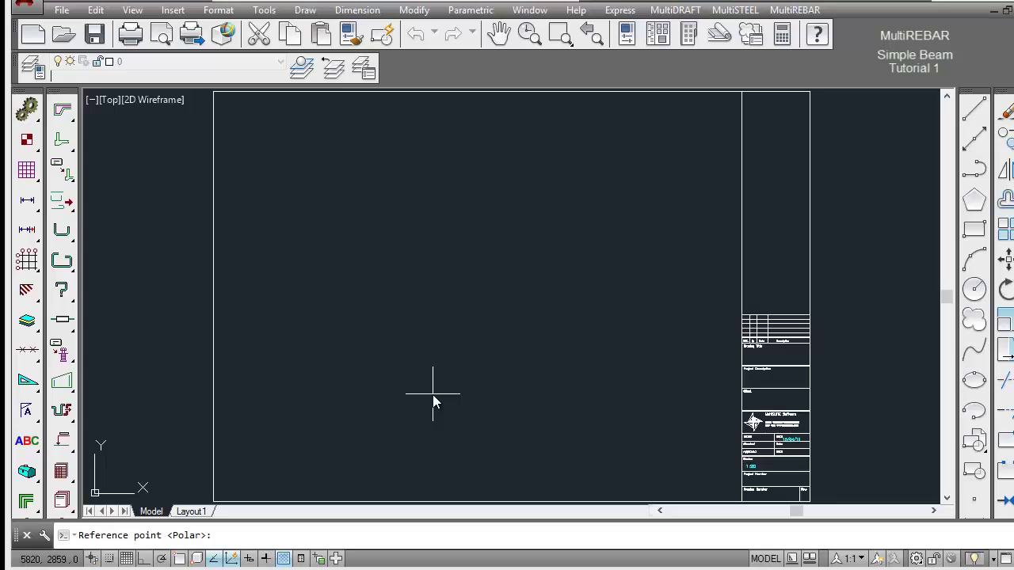
left_click(372, 203)
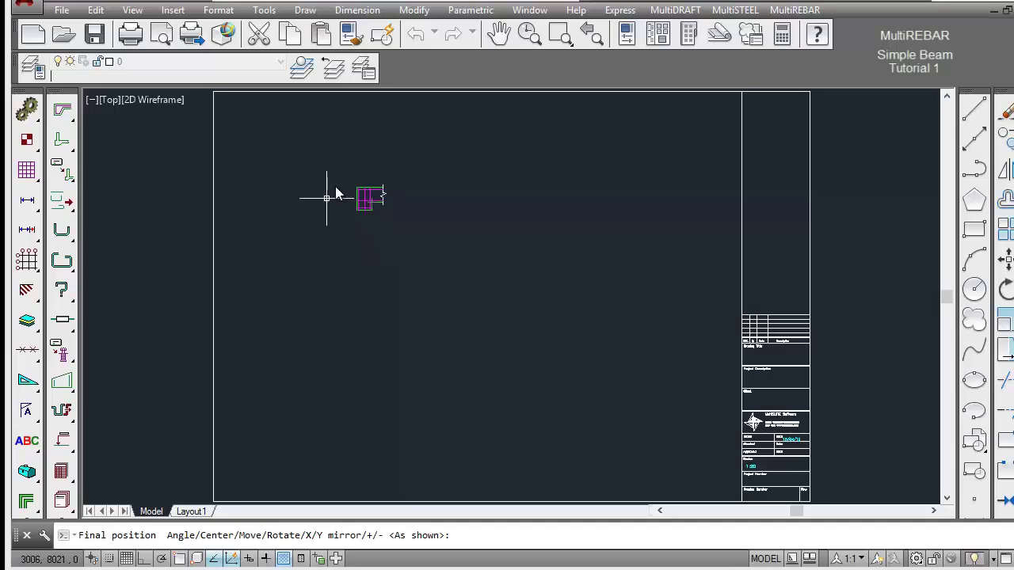
left_click(375, 220)
- Add a Floor Inner Beam outline at a 3000 span from the edge beam, with 600 support depth, 400 width and 400 beam depth
left_click_drag(478, 151, 568, 144)
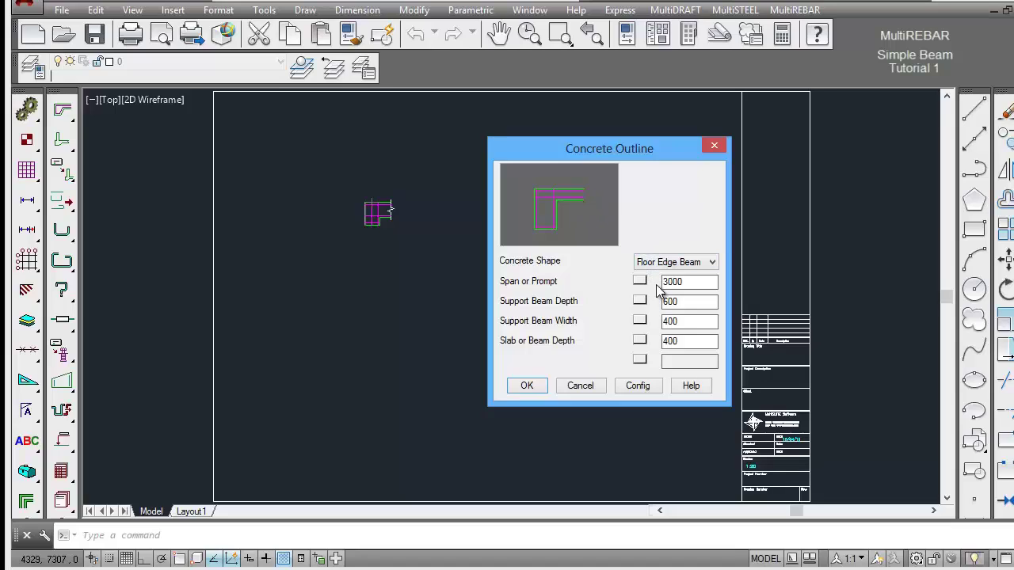
left_click(697, 263)
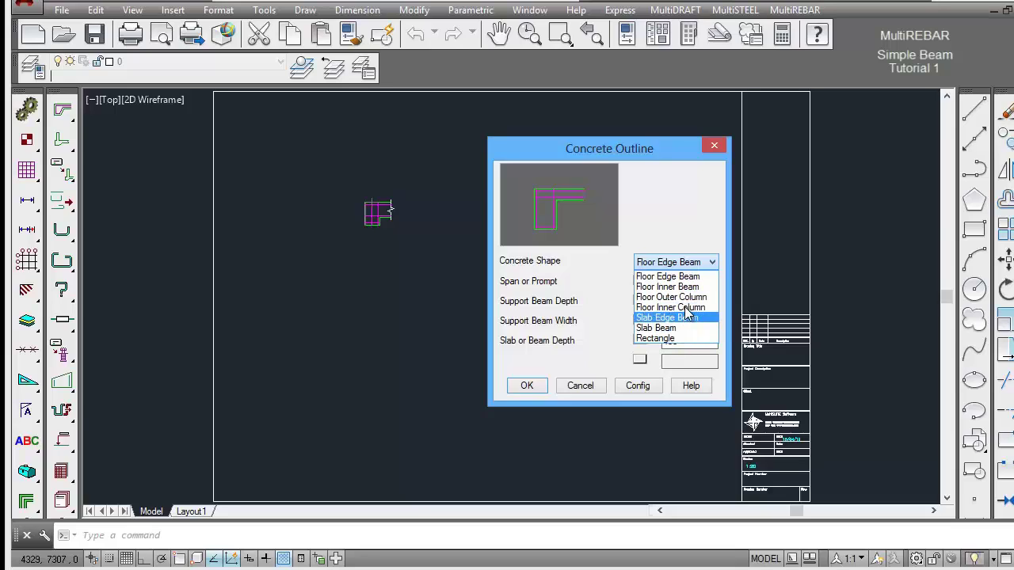
left_click(678, 230)
left_click(559, 218)
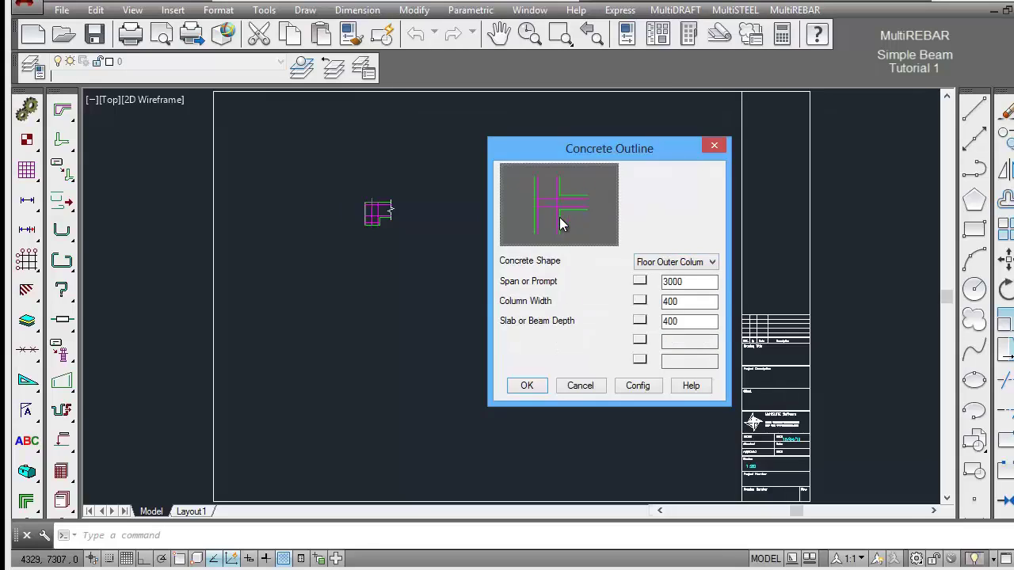
left_click(559, 218)
left_click(560, 222)
left_click(560, 222)
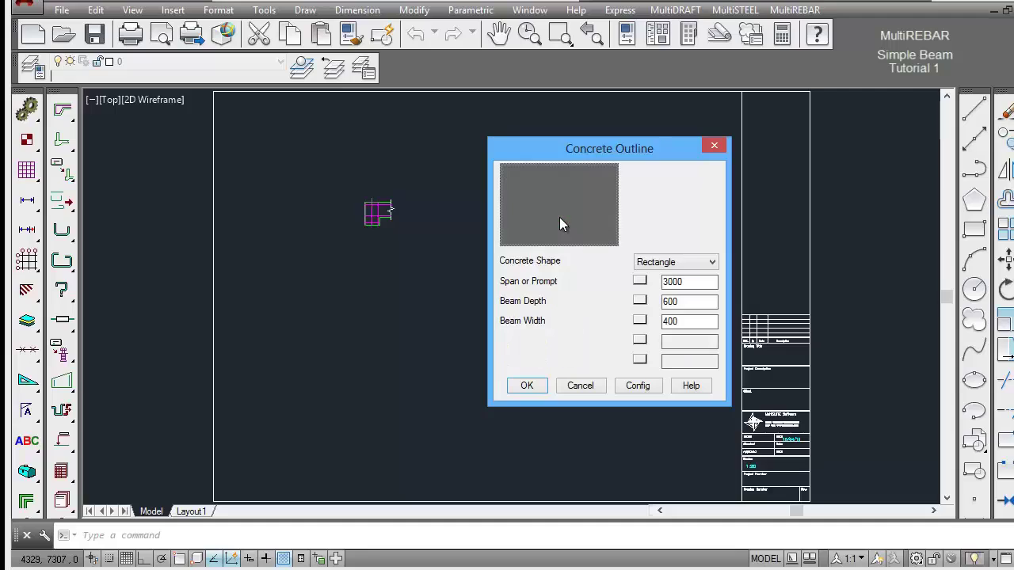
left_click(560, 221)
left_click(560, 222)
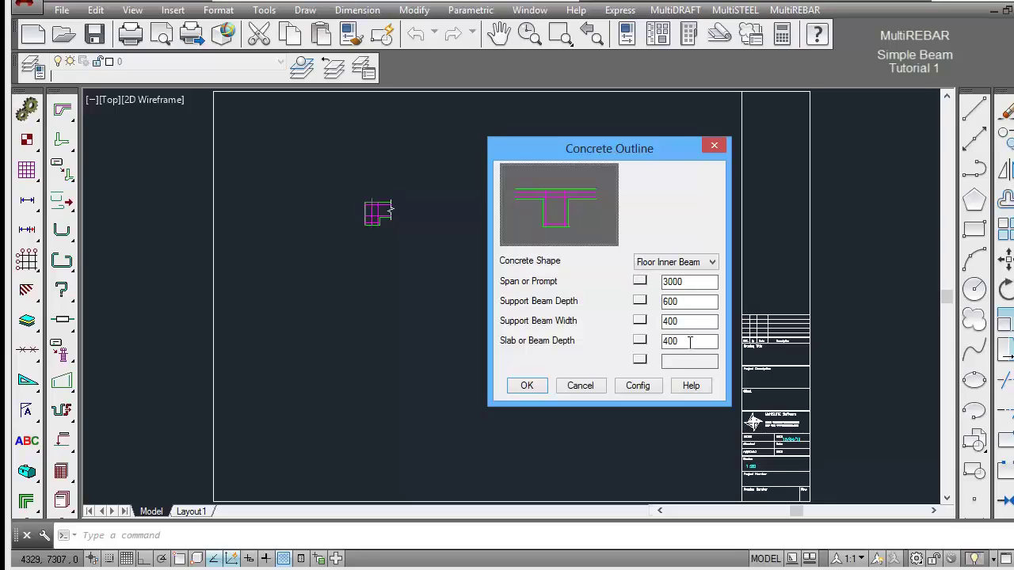
left_click(527, 386)
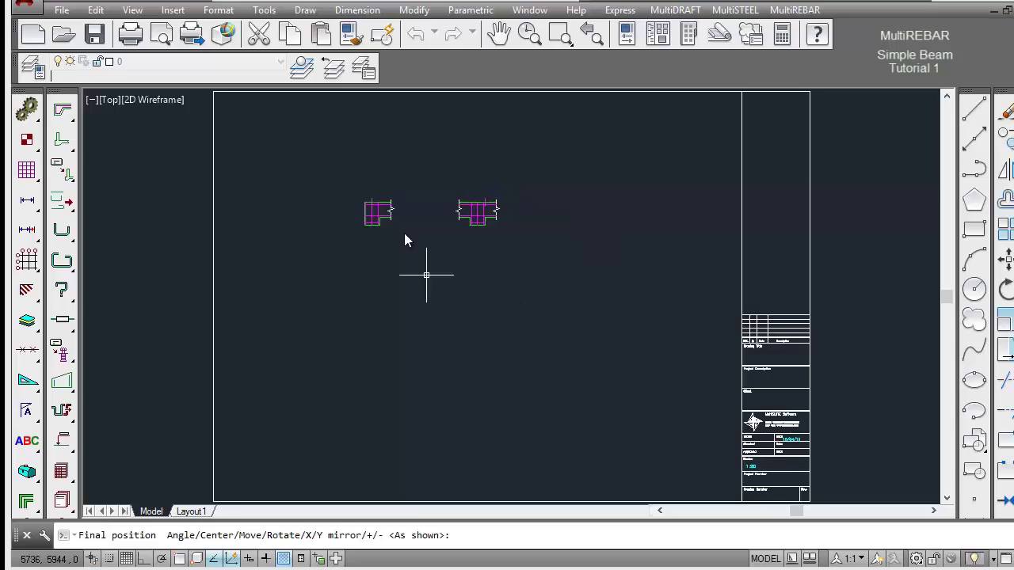
left_click(487, 281)
- Finish the beam with a Floor Edge Beam outline at a 3000 span beyond the inner support, using 600, 400 and 400 dimensions
left_click_drag(550, 155, 782, 134)
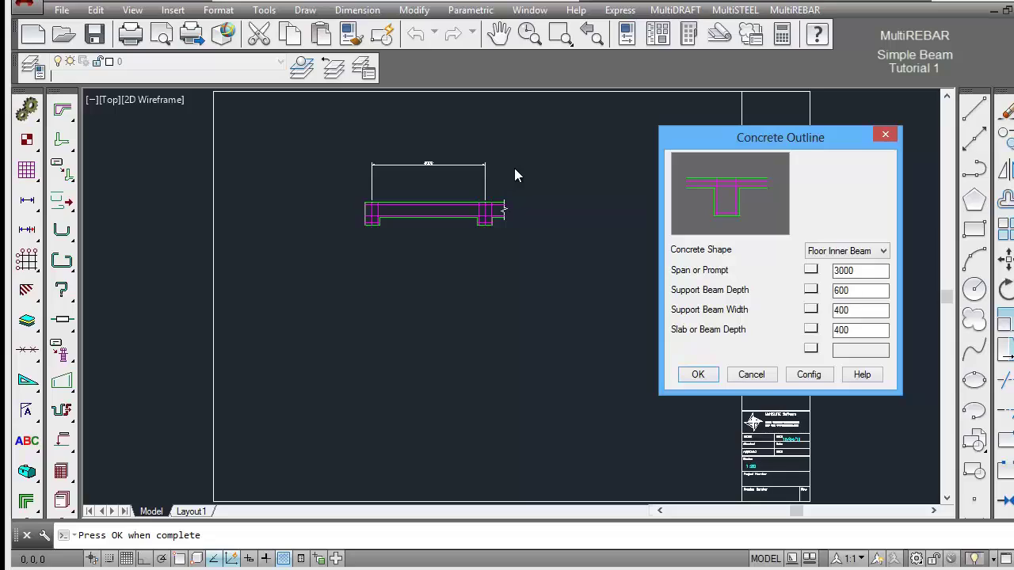
left_click(837, 252)
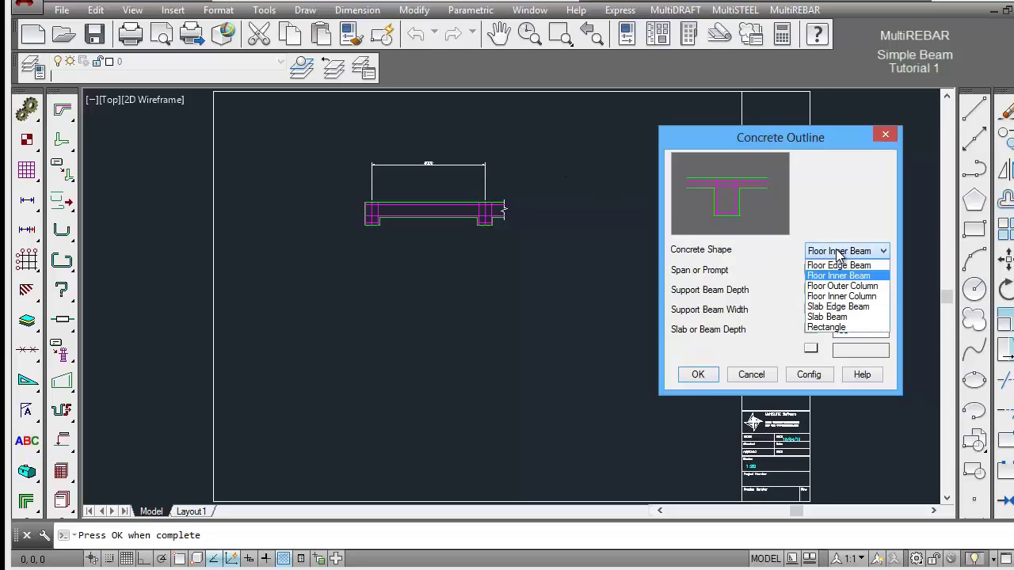
left_click(834, 266)
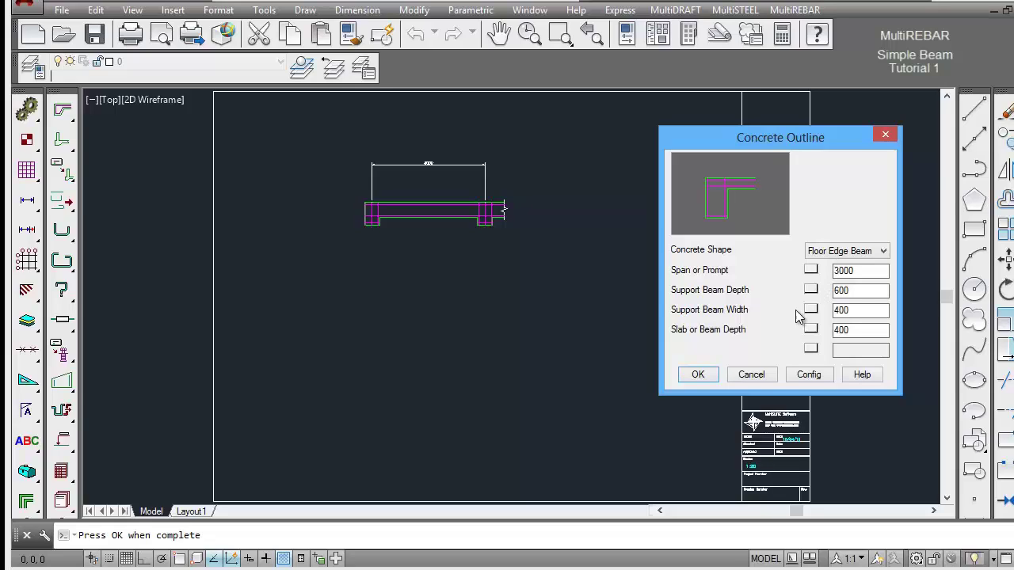
left_click(697, 376)
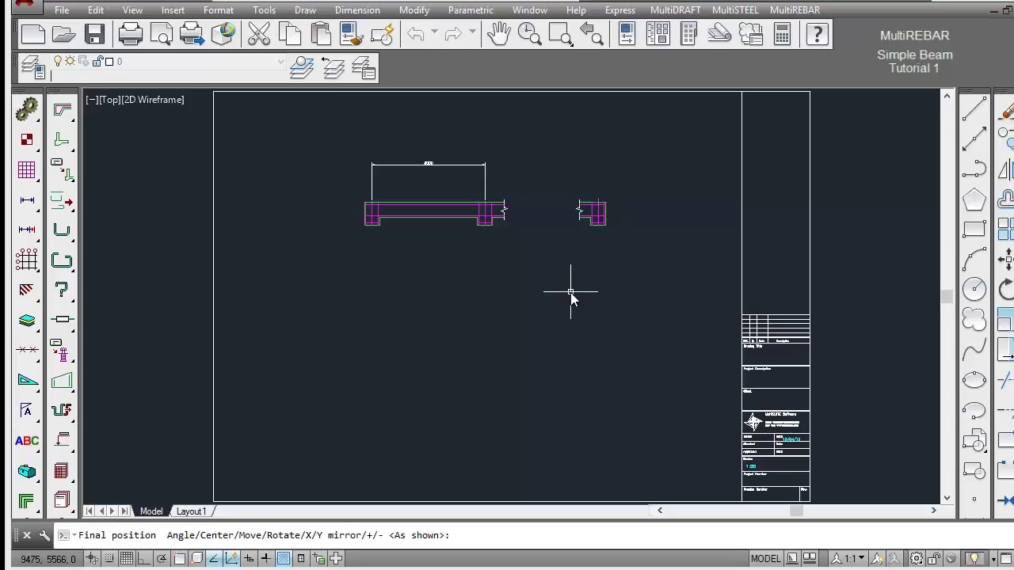
left_click(570, 292)
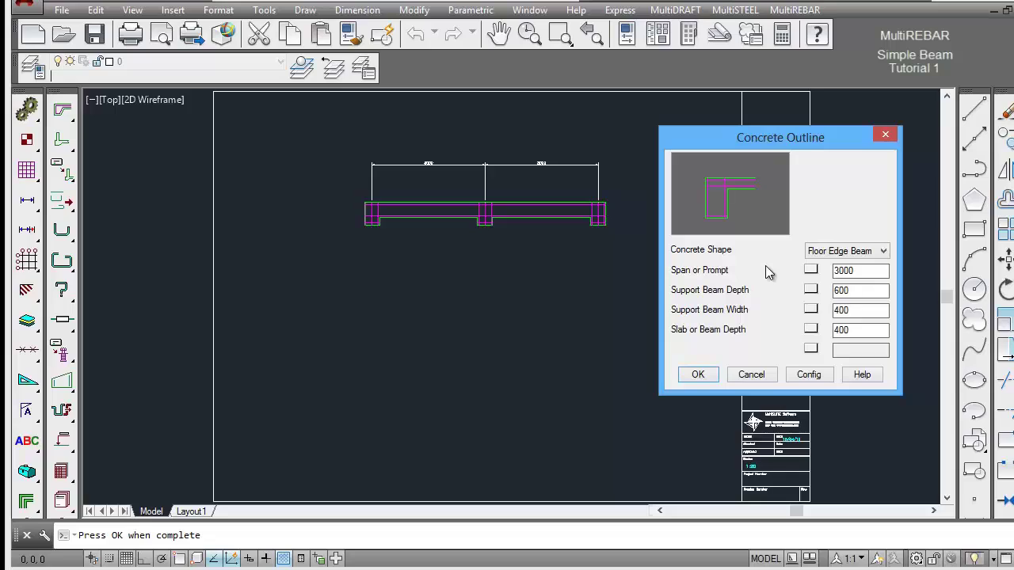
left_click(751, 374)
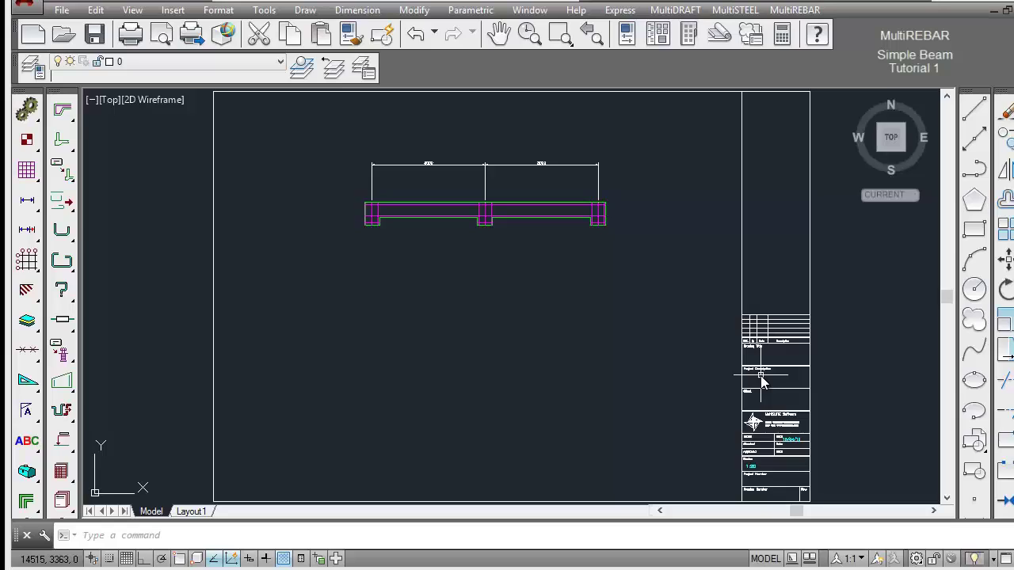
- Display the Calculators toolbar and dock it beside the layer tools above the drawing area
left_click(562, 36)
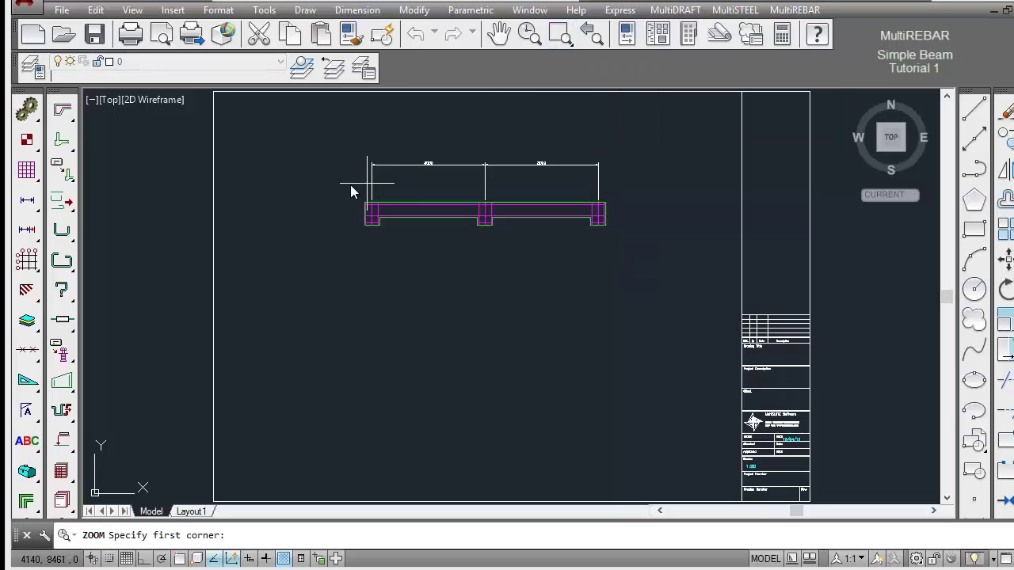
left_click(335, 137)
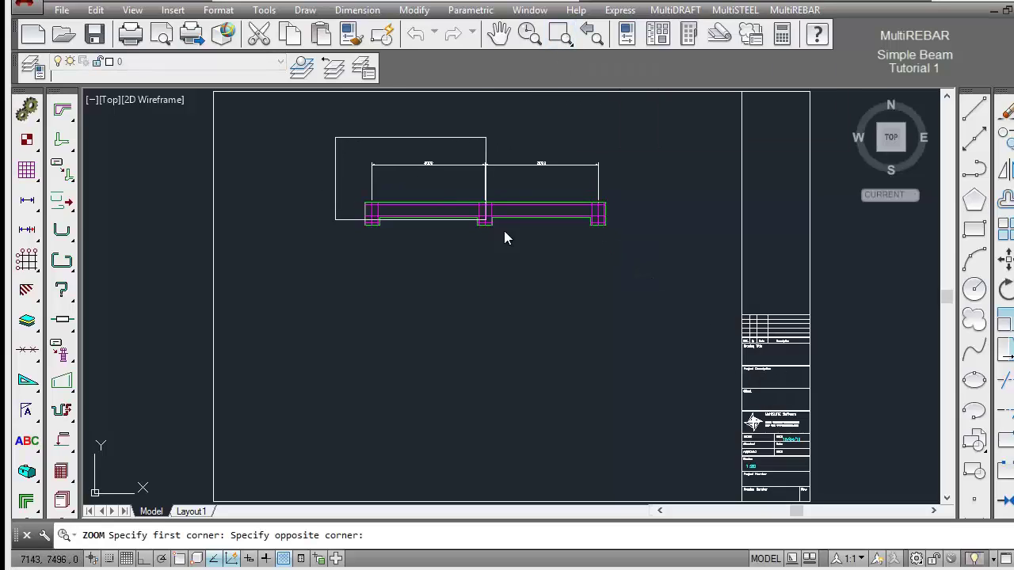
left_click(547, 261)
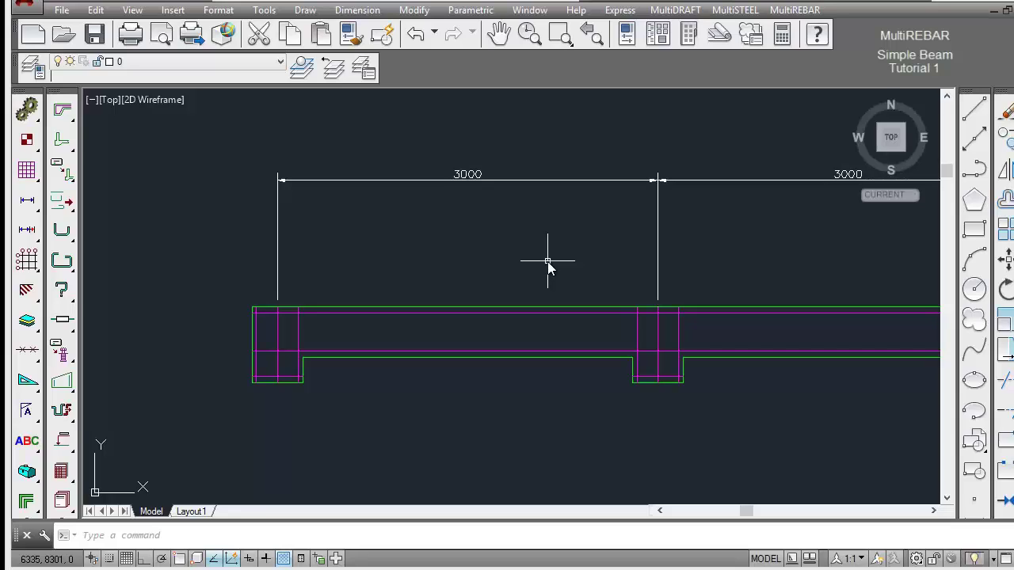
right_click(70, 208)
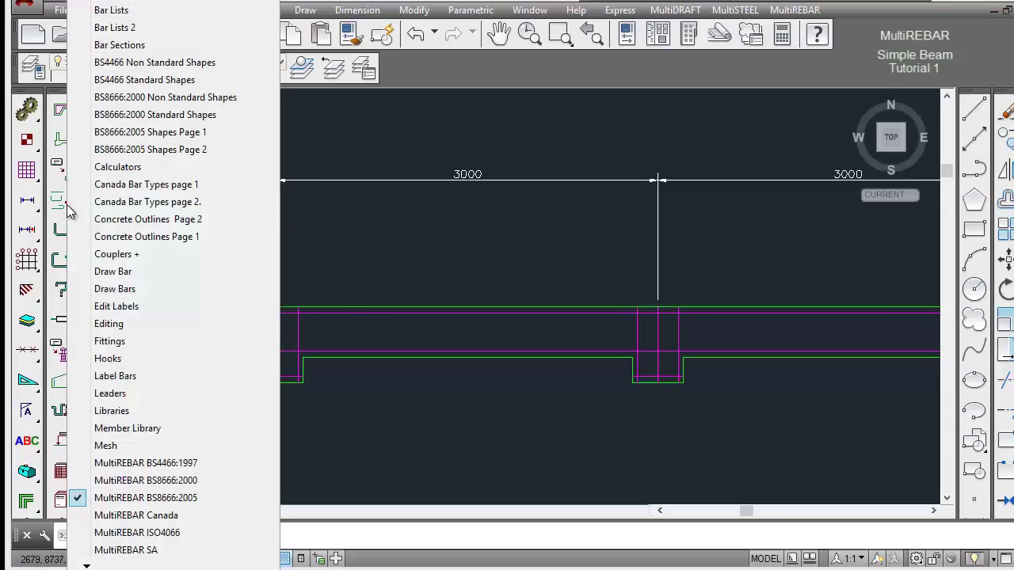
left_click(121, 175)
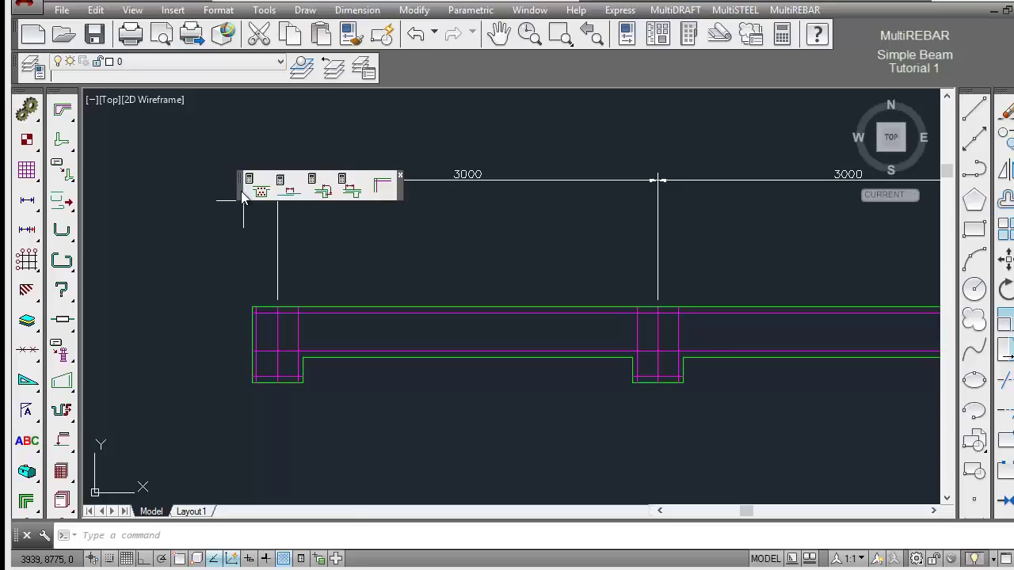
left_click_drag(244, 196, 356, 146)
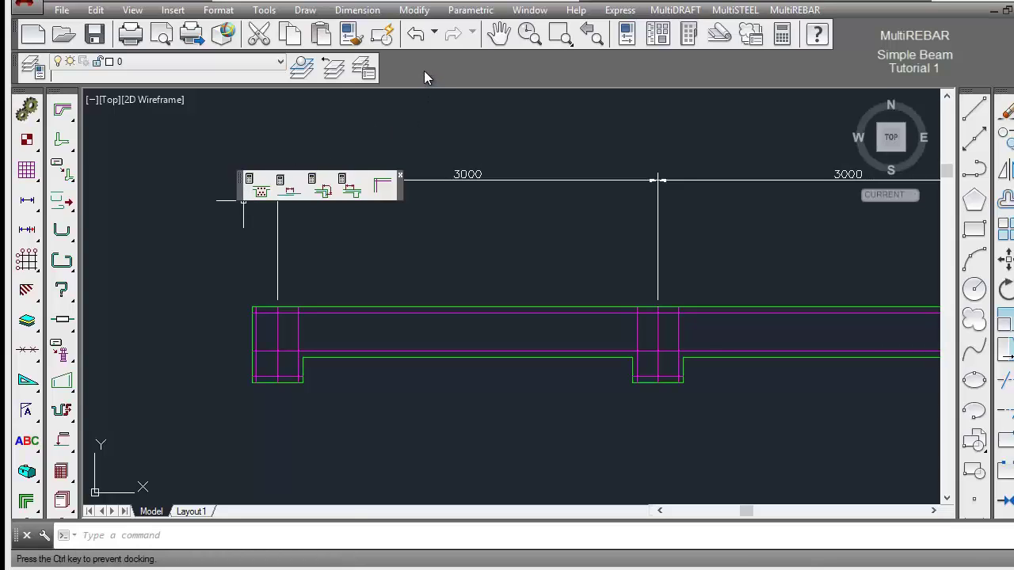
left_click_drag(424, 77, 425, 76)
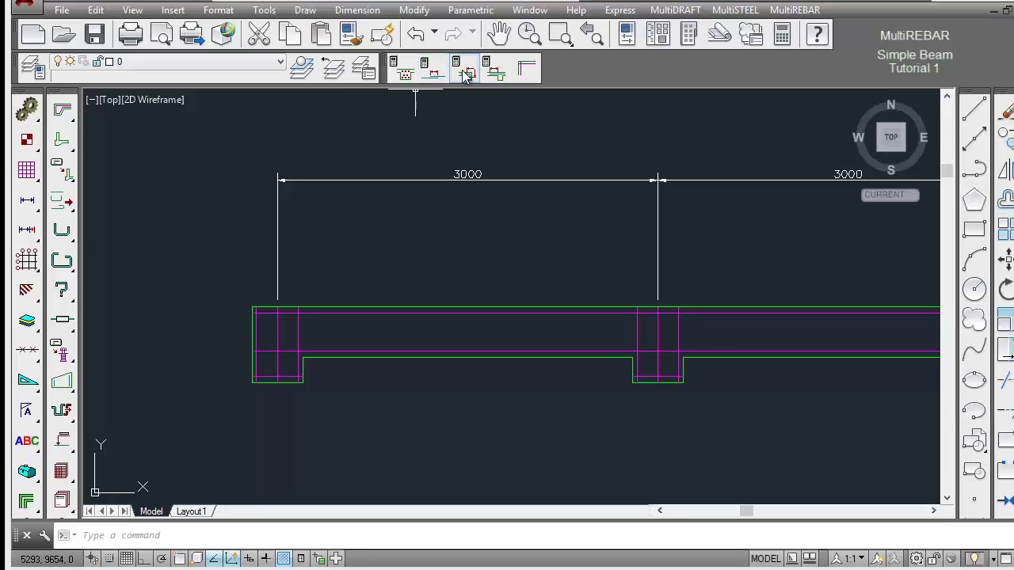
- Add short 50 mm cover offset lines into the first span from the inner faces of the edge support and inner support
left_click(527, 70)
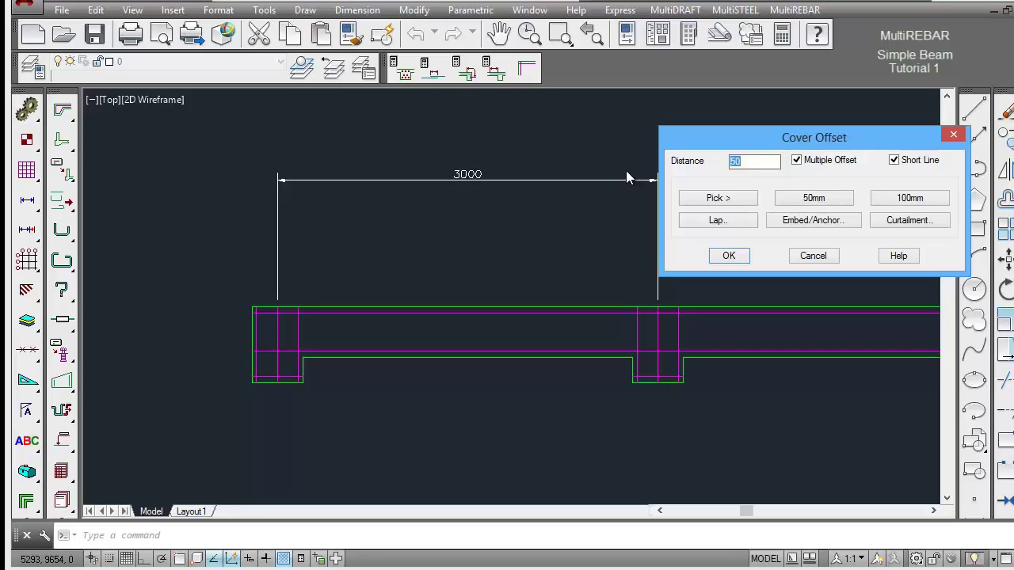
left_click(811, 199)
left_click(808, 200)
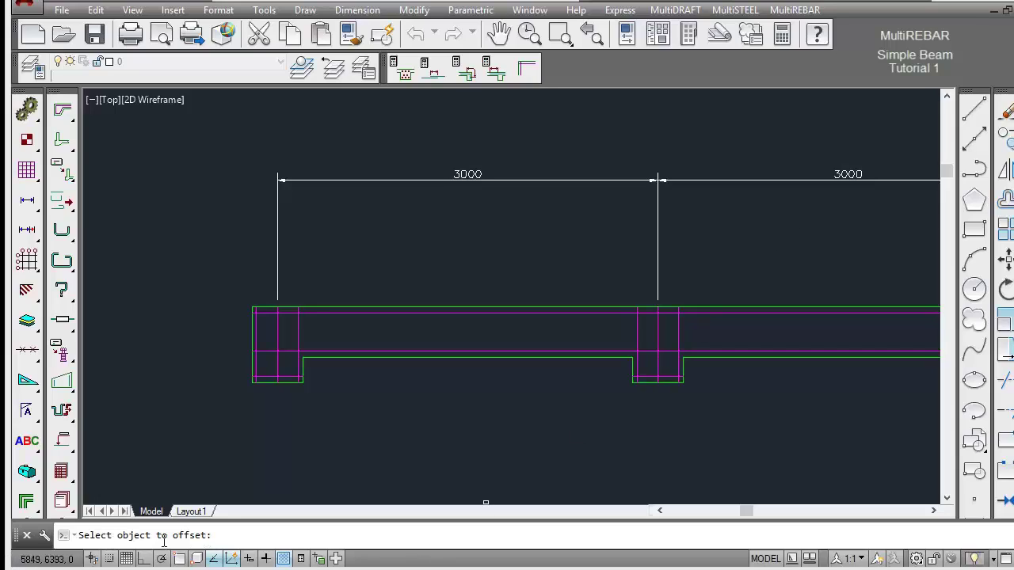
left_click(304, 368)
left_click(356, 353)
left_click(632, 369)
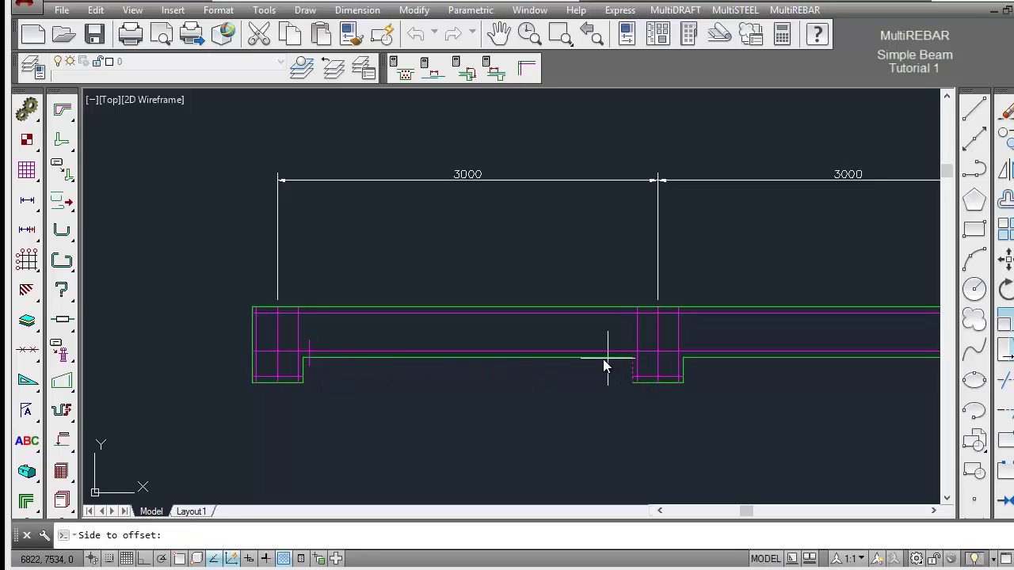
left_click(588, 356)
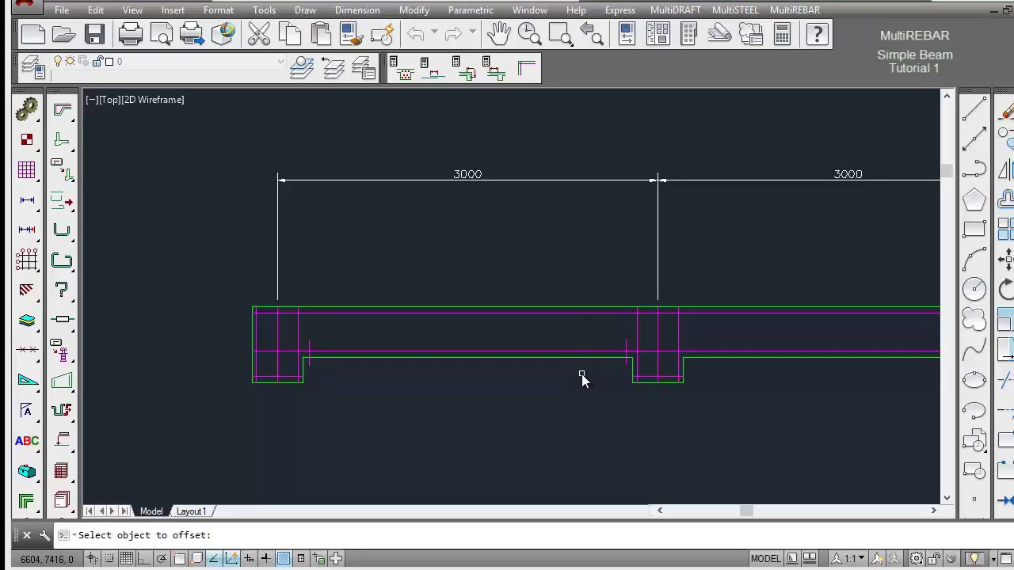
key("Return")
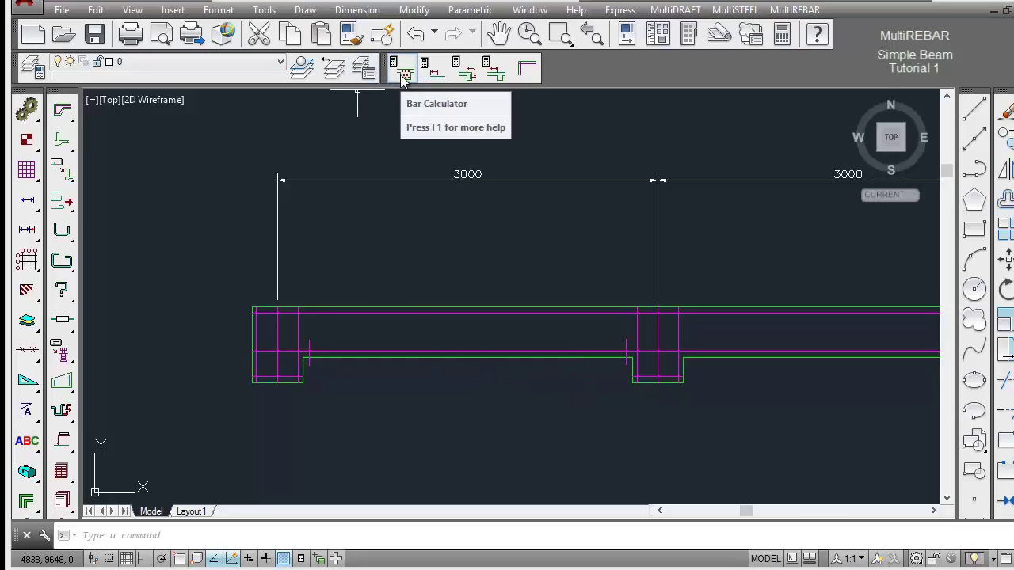
- Mark an H16 tension lap of 608 in C35 concrete at the beam's top, offset into the span from the edge support face
left_click(440, 81)
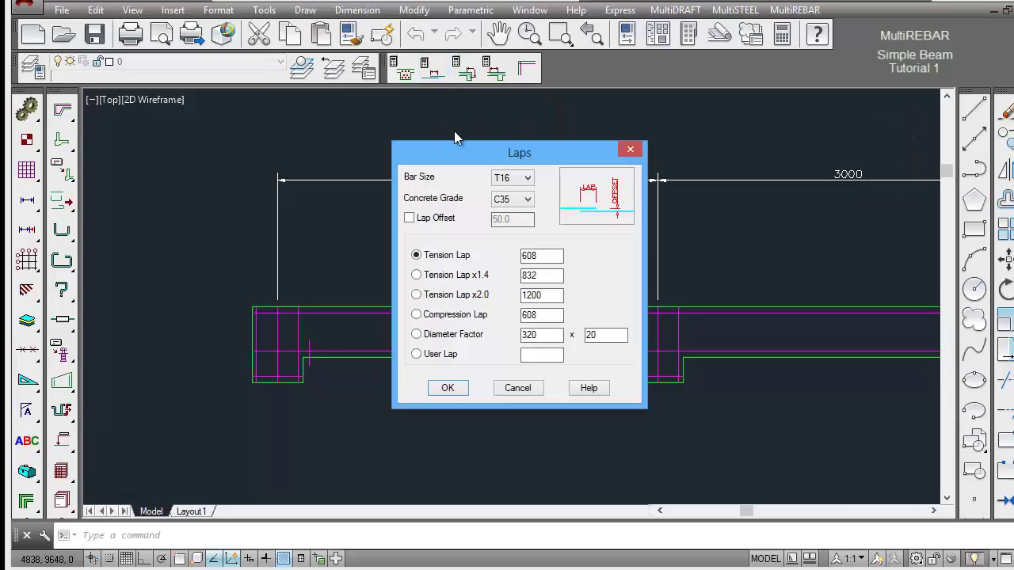
left_click_drag(476, 155, 534, 123)
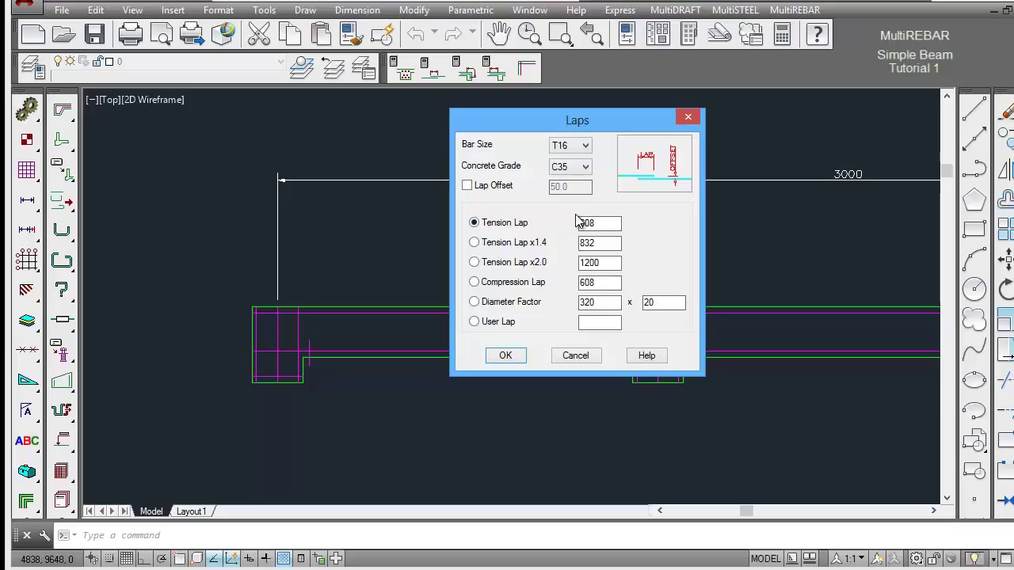
left_click(586, 145)
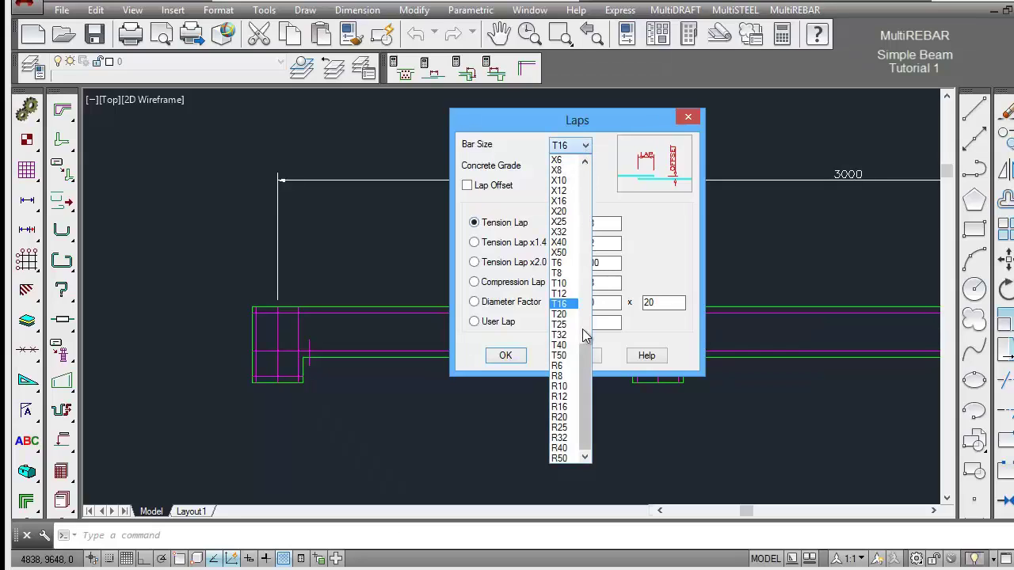
left_click_drag(592, 400, 584, 208)
left_click(563, 202)
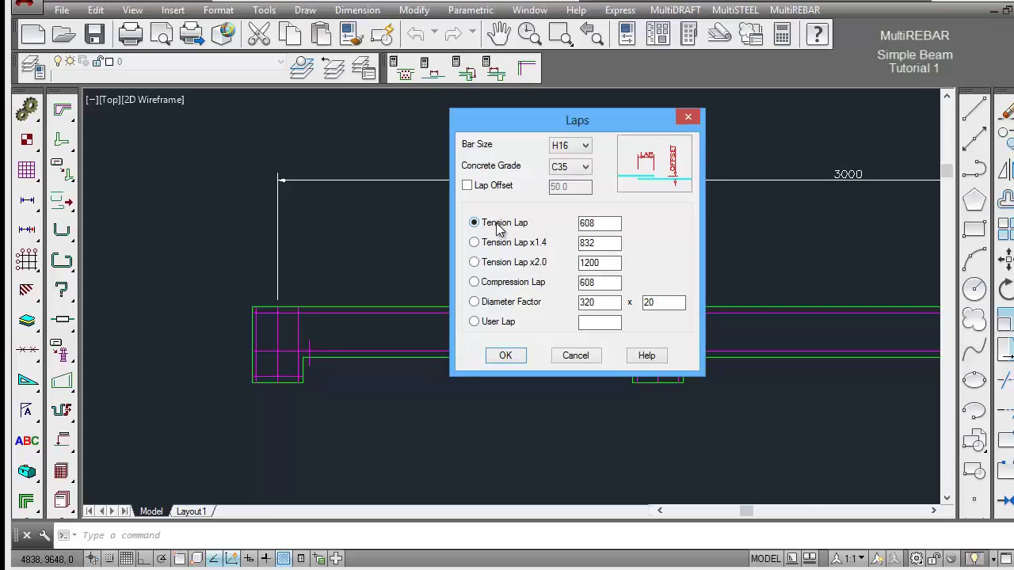
left_click(510, 356)
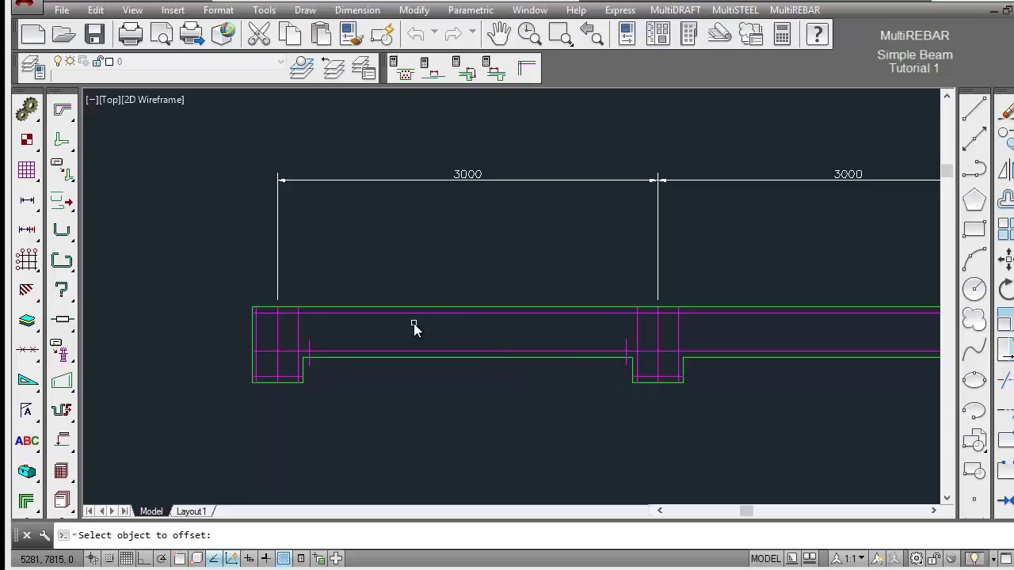
left_click(301, 372)
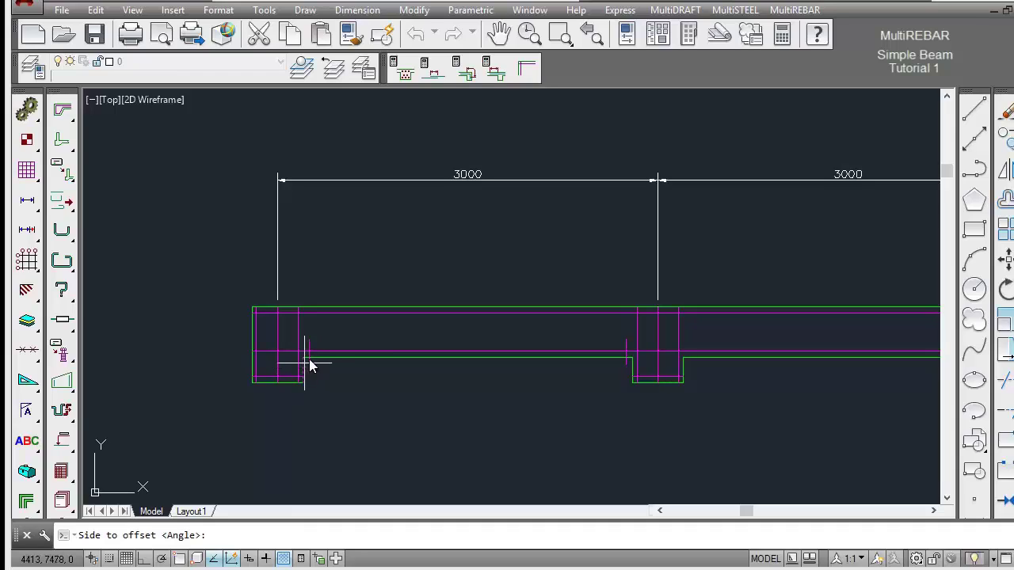
left_click(429, 319)
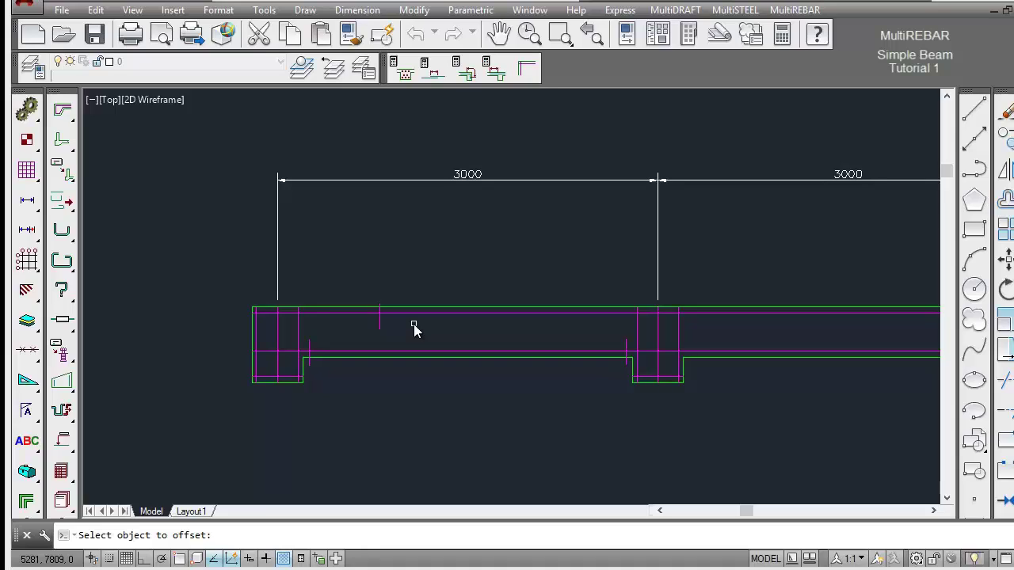
key("Return")
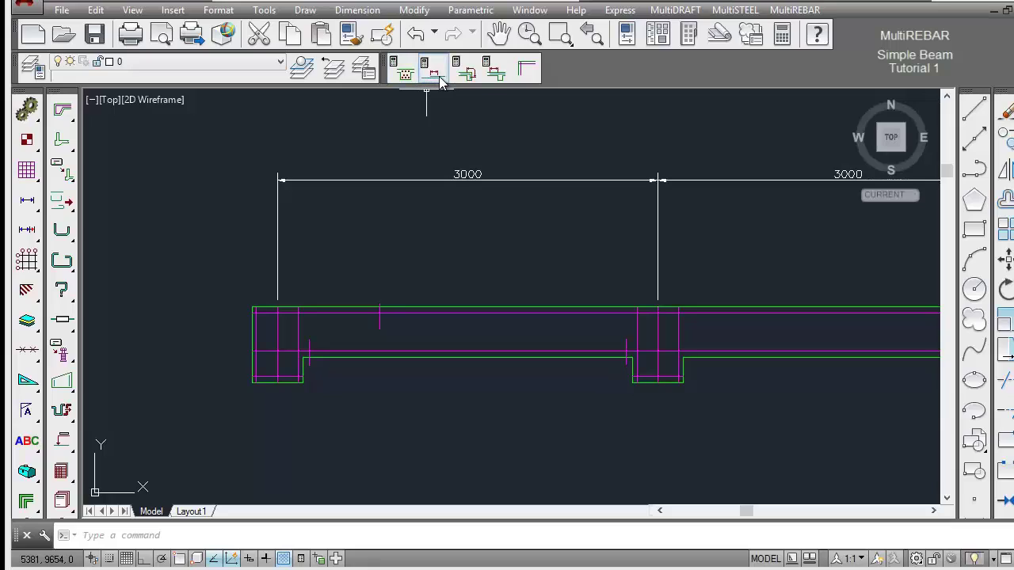
- Mark 750 curtailment offsets at the beam's top on both sides of the inner support, using the Continuous Inner beam rule
left_click(495, 75)
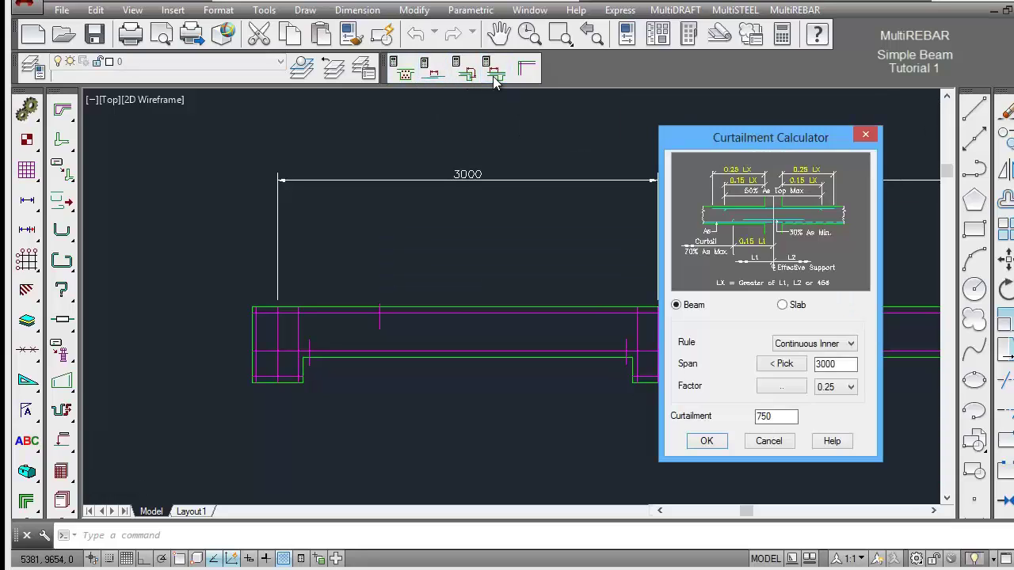
left_click_drag(740, 135, 499, 131)
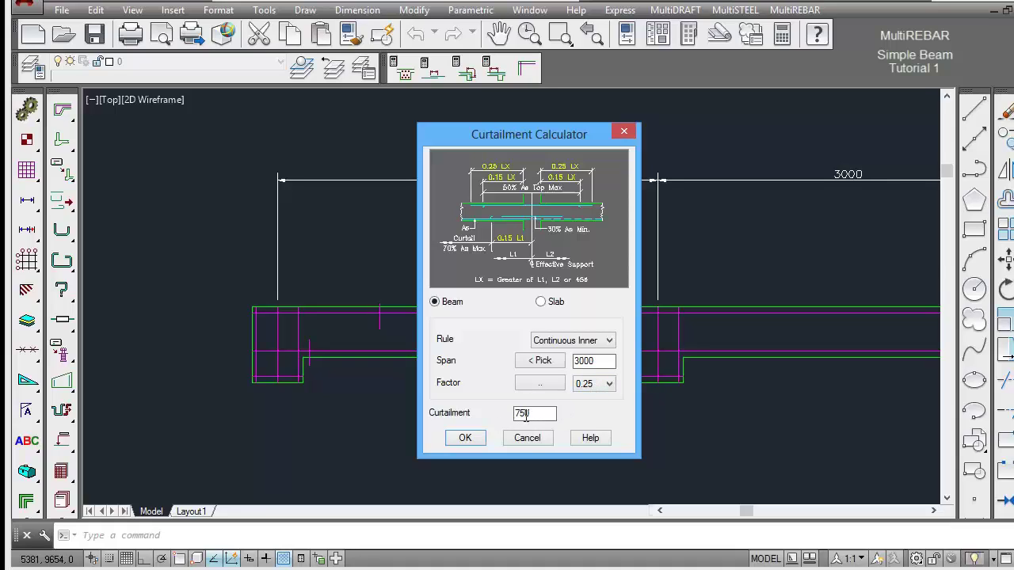
left_click(466, 440)
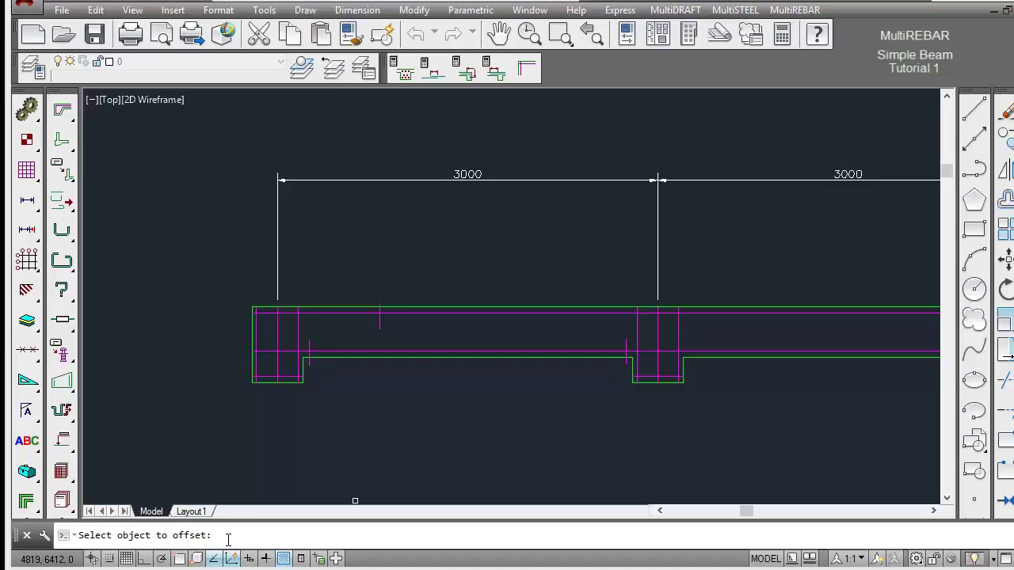
left_click(630, 372)
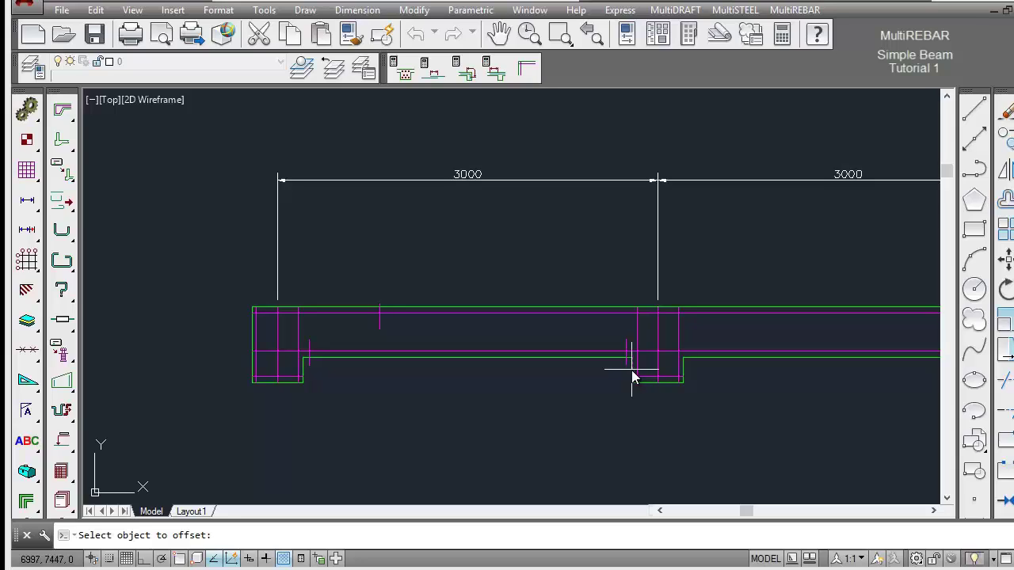
left_click(524, 316)
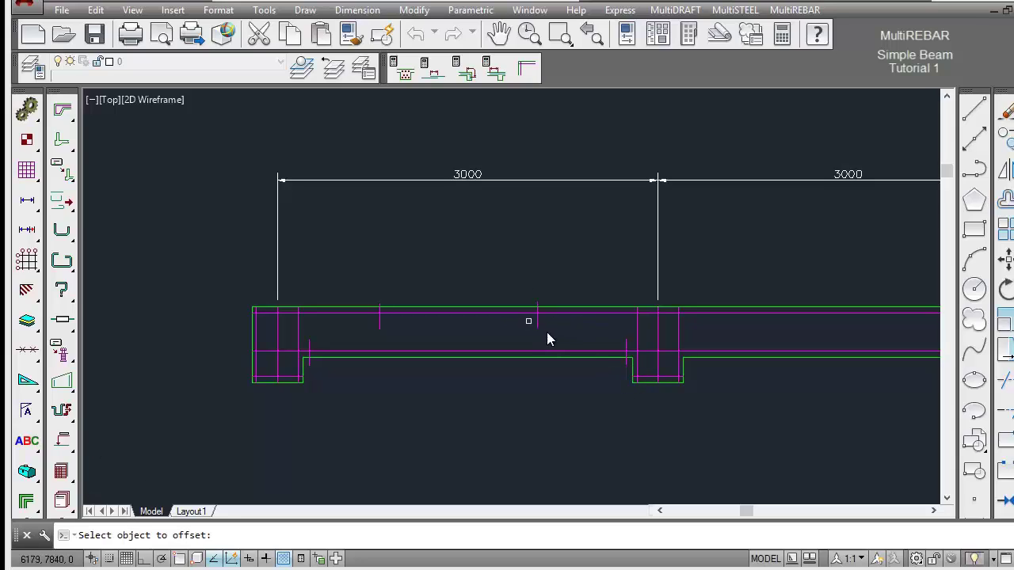
left_click(683, 372)
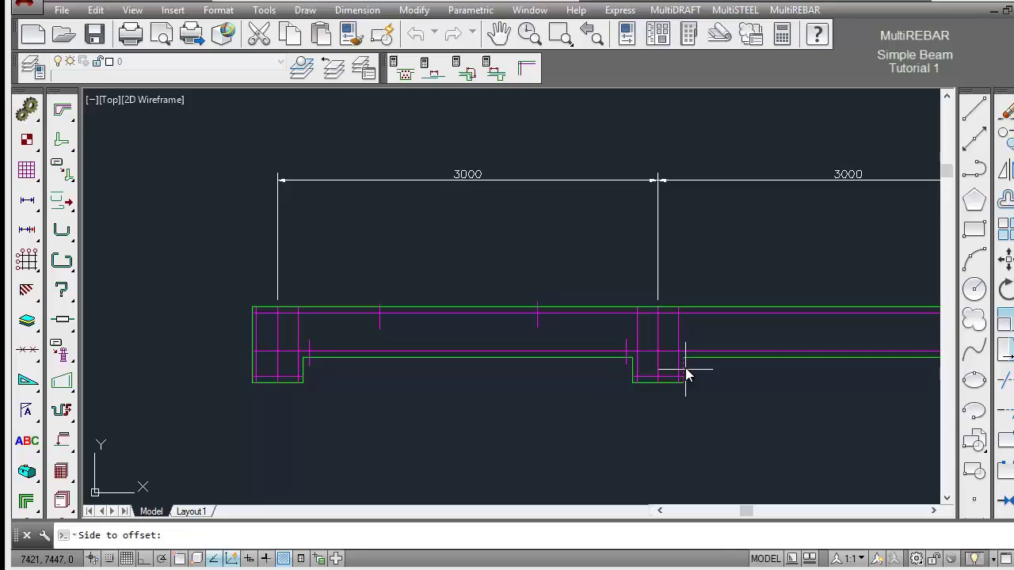
left_click(795, 324)
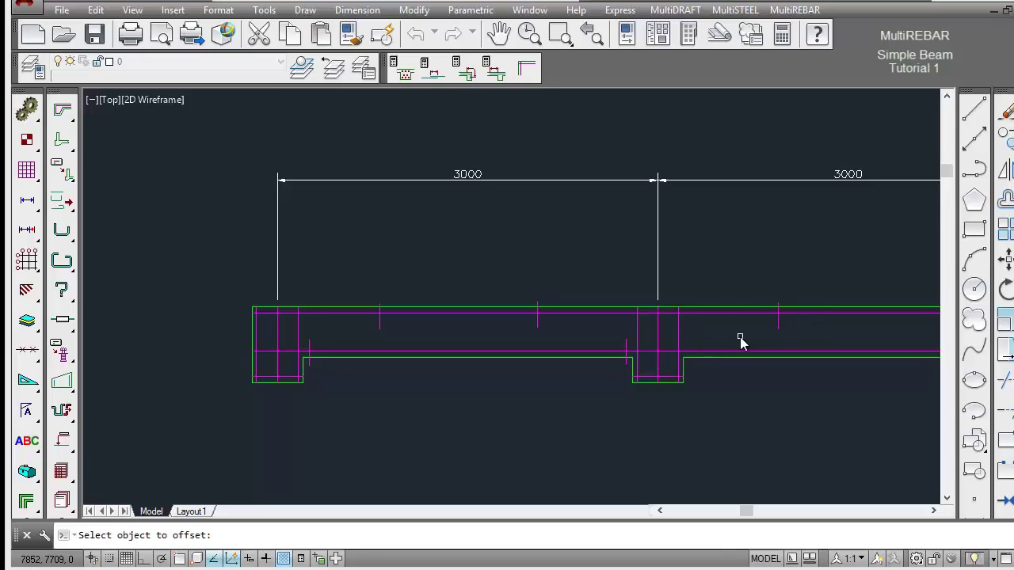
key("Escape")
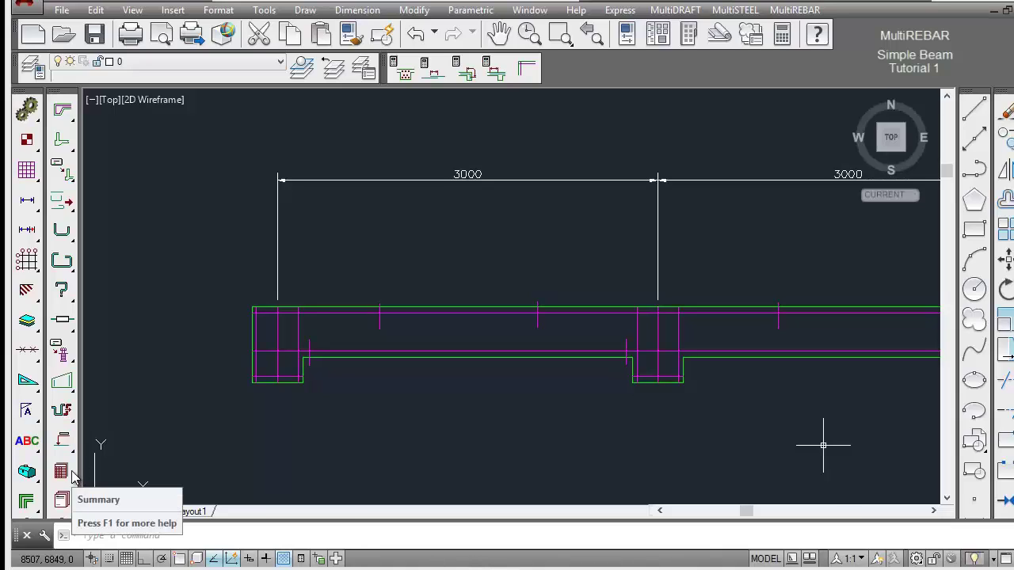
- Create member B01 titled Beam 1 in the member summary with a quantity of 3
left_click_drag(72, 475, 188, 479)
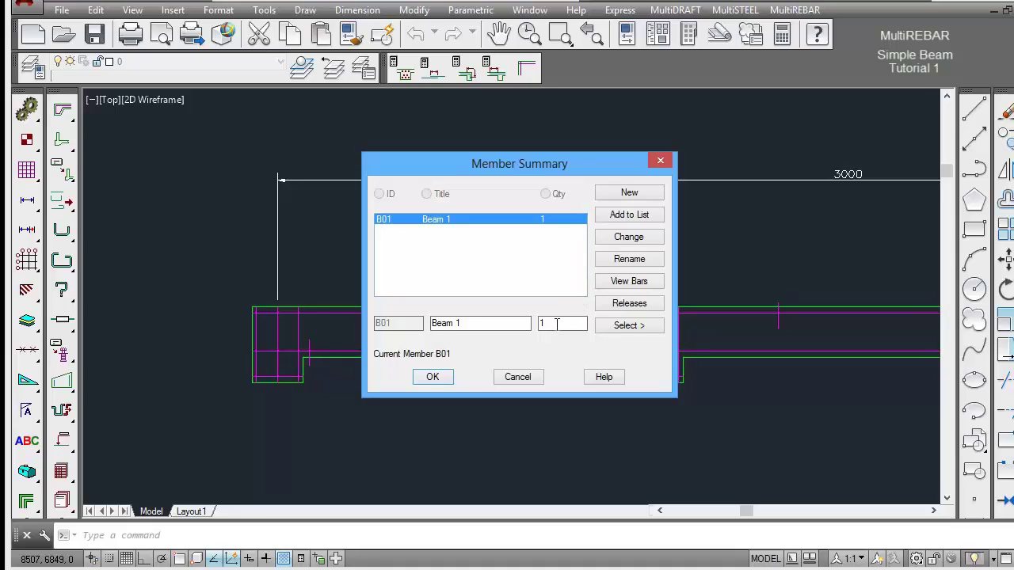
left_click(466, 323)
left_click_drag(466, 323, 420, 323)
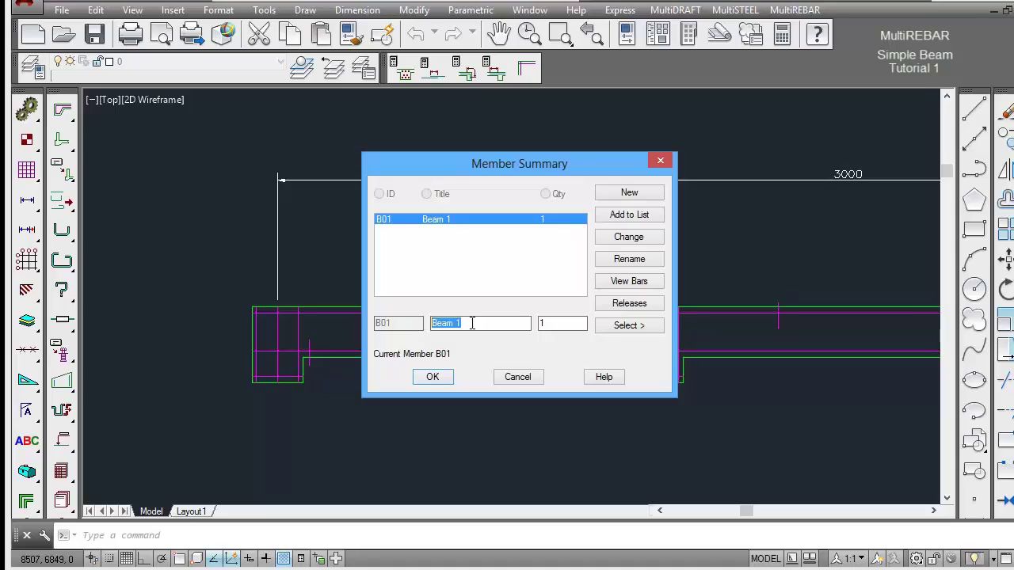
double_click(569, 323)
type("3")
left_click(432, 376)
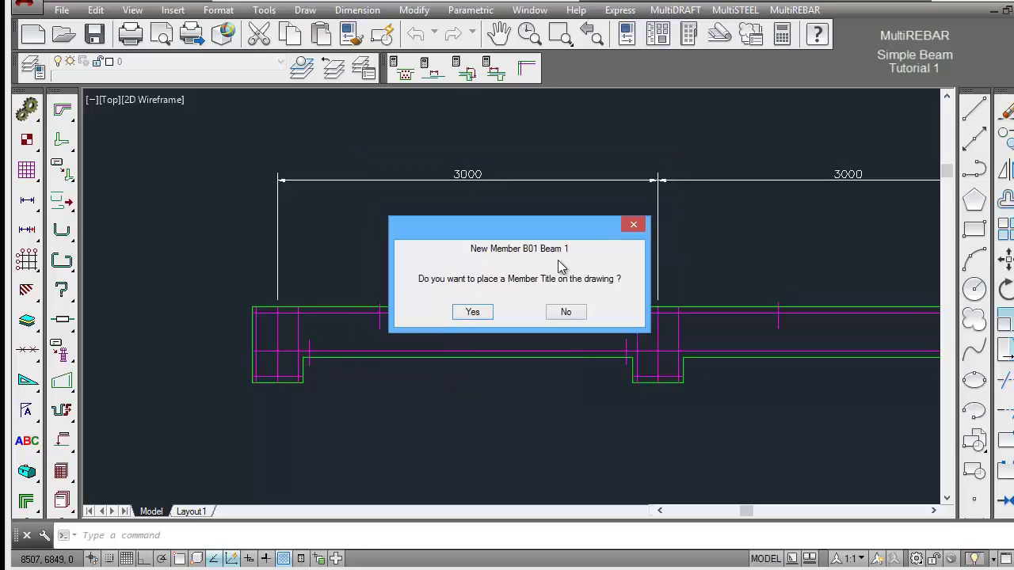
- Place the Beam 1 member title below the beam's edge support and assign the member to the first bar list line
left_click(472, 312)
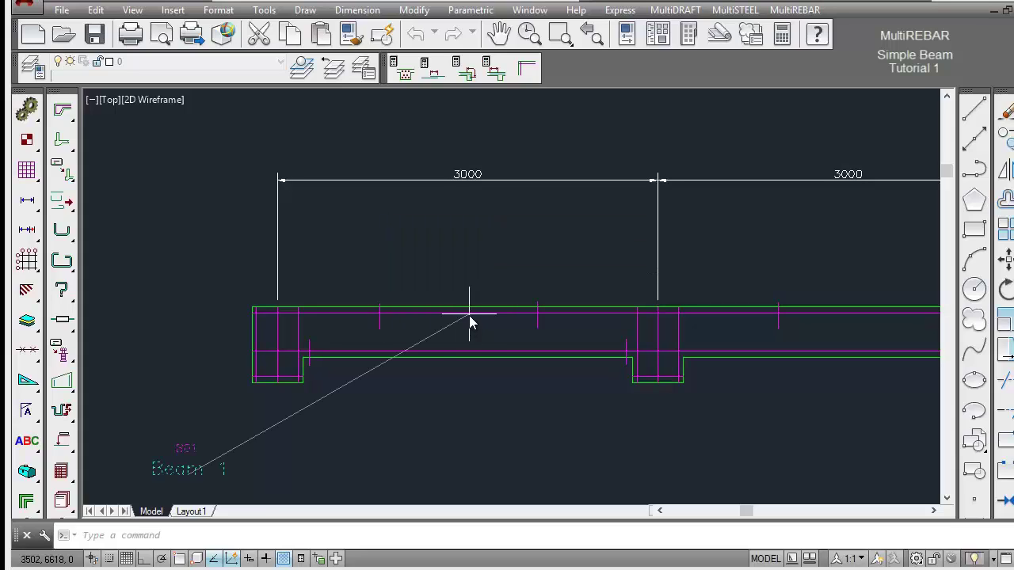
left_click(153, 480)
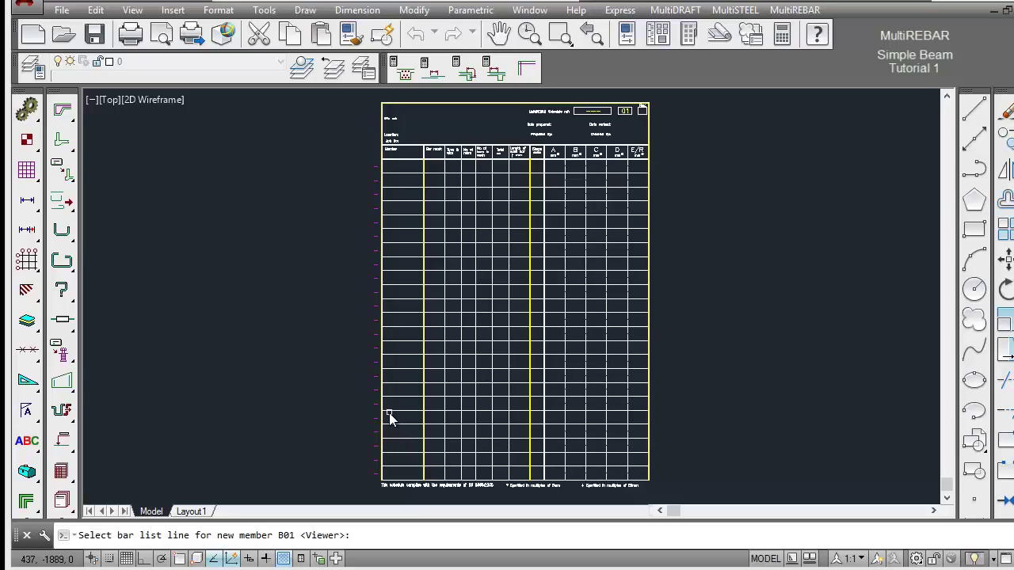
left_click(373, 170)
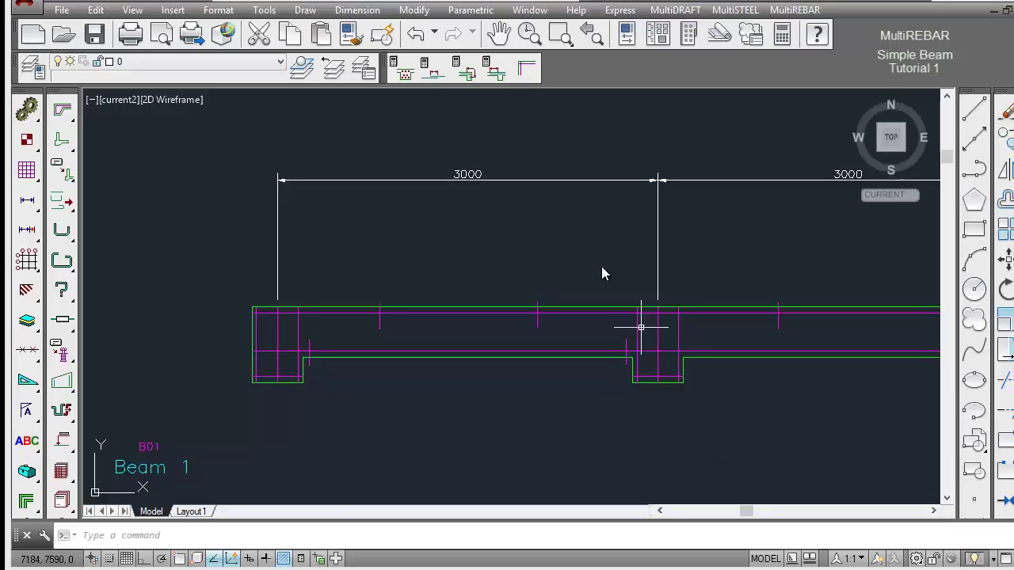
- Start drawing a new bar, mark 01, at the beam's edge support using Pick Points and assign it to member B01
left_click(532, 69)
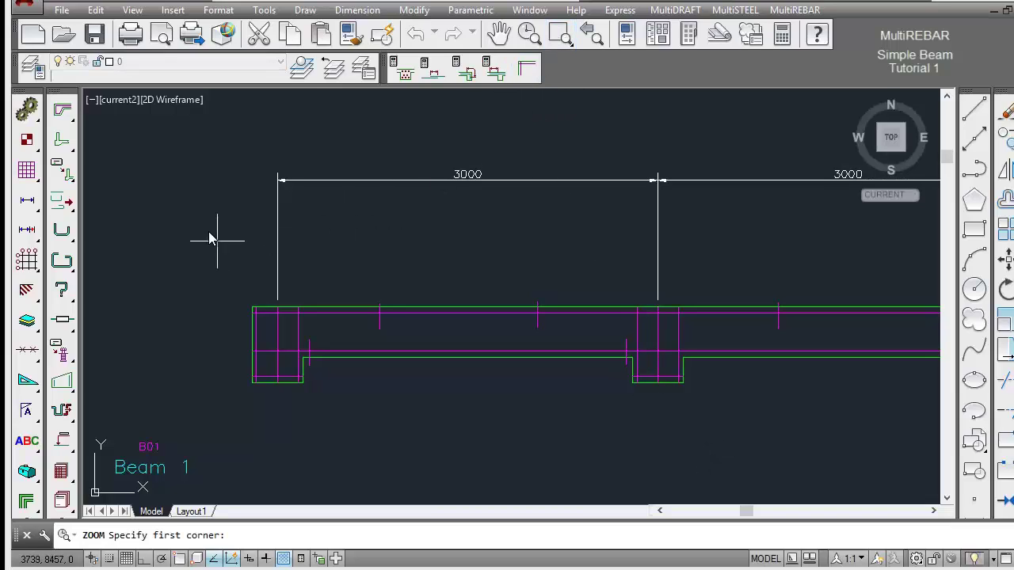
left_click(133, 155)
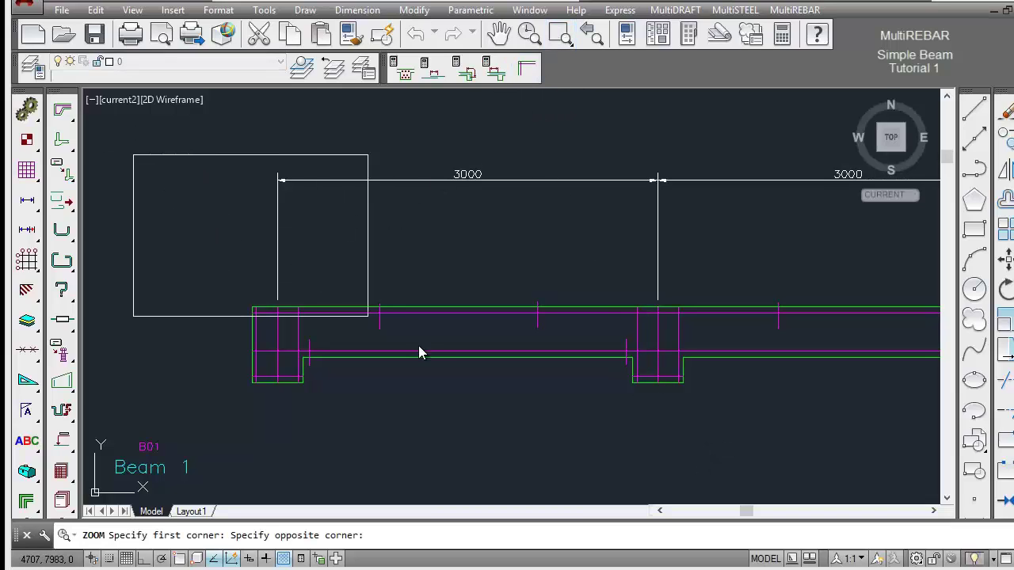
left_click(531, 463)
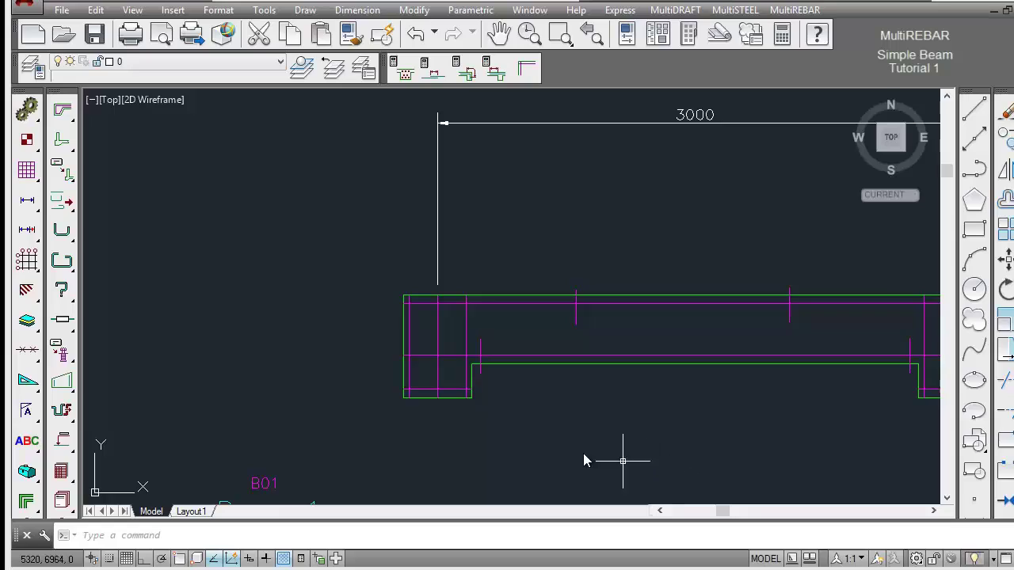
left_click(64, 231)
mouse_move(67, 235)
left_mouse_down()
mouse_move(296, 235)
mouse_move(153, 243)
left_mouse_up()
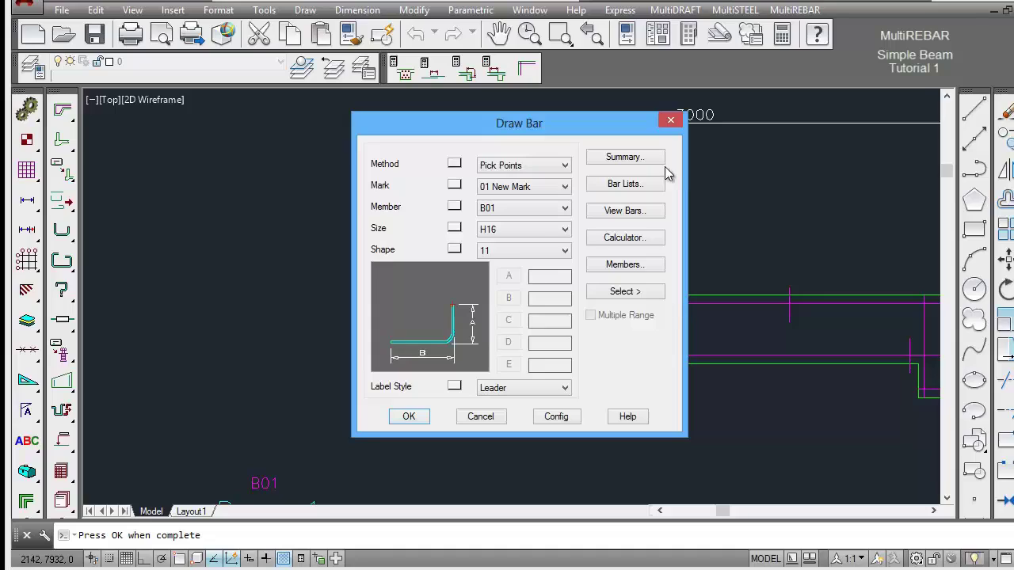
left_click(521, 170)
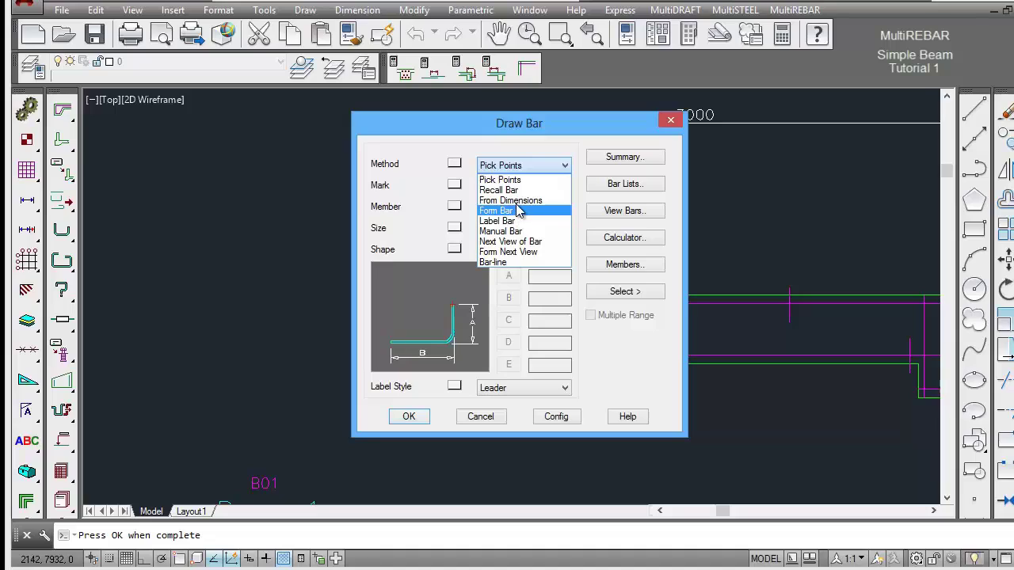
left_click(517, 180)
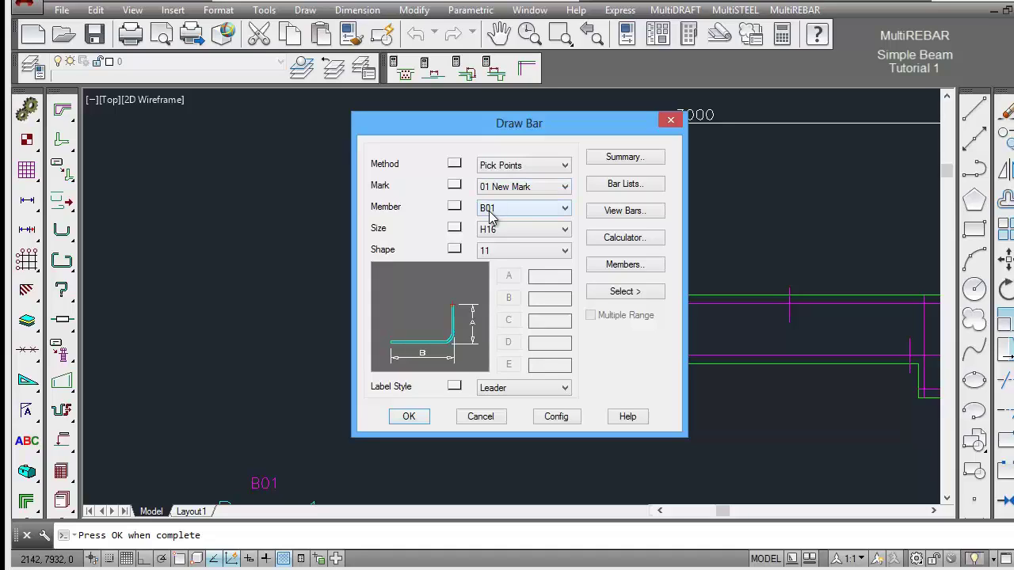
left_click(495, 212)
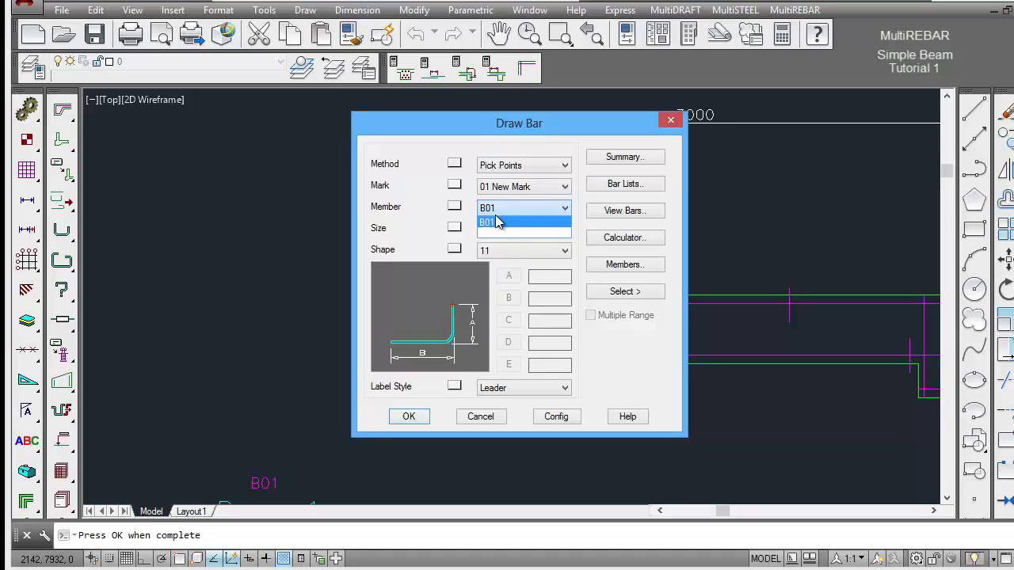
left_click(497, 222)
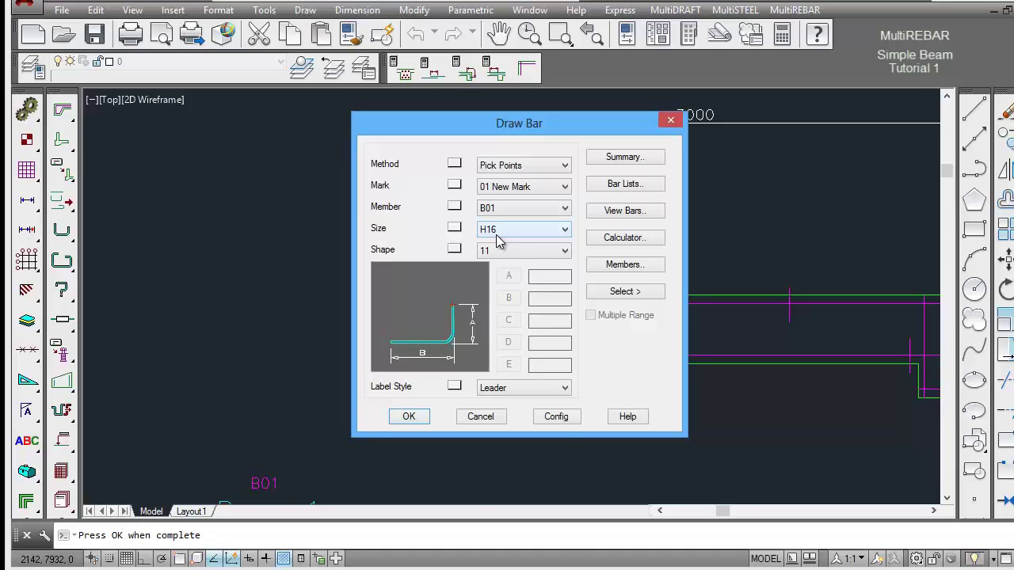
- Set the new bar to size H16 and shape 11 with the Leader label style
left_click(497, 235)
left_click(497, 242)
left_click(496, 255)
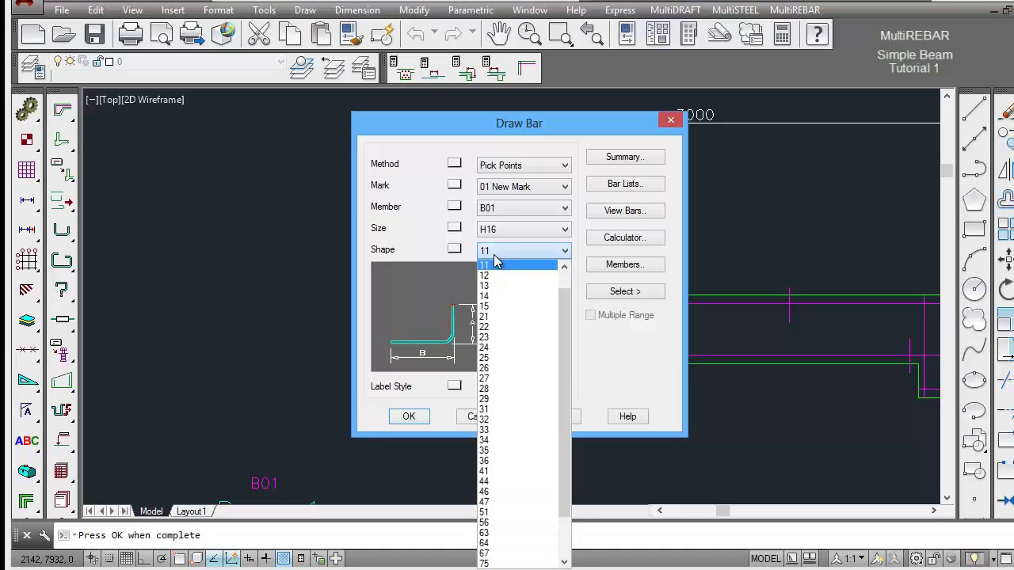
left_click(496, 264)
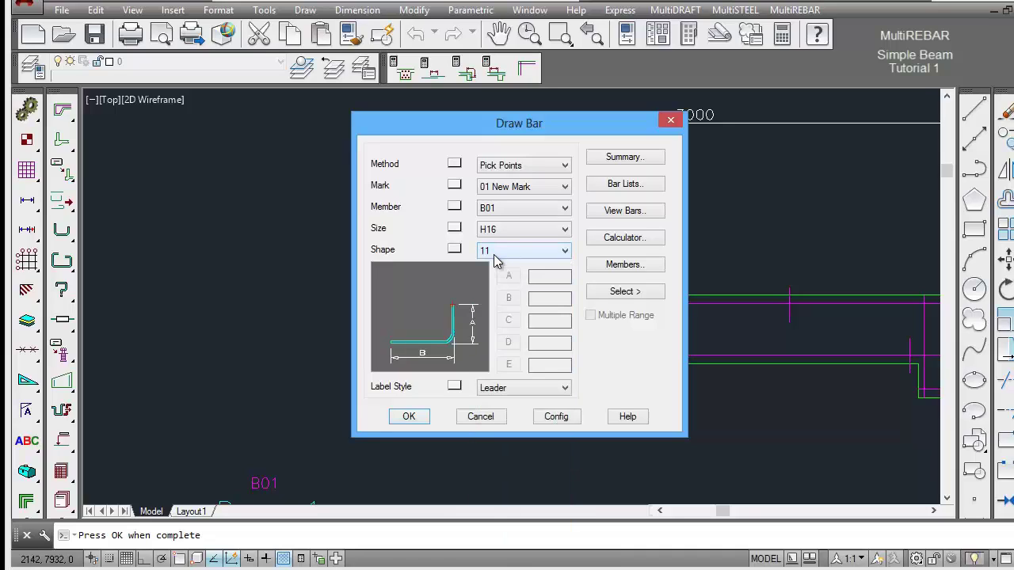
left_click(523, 398)
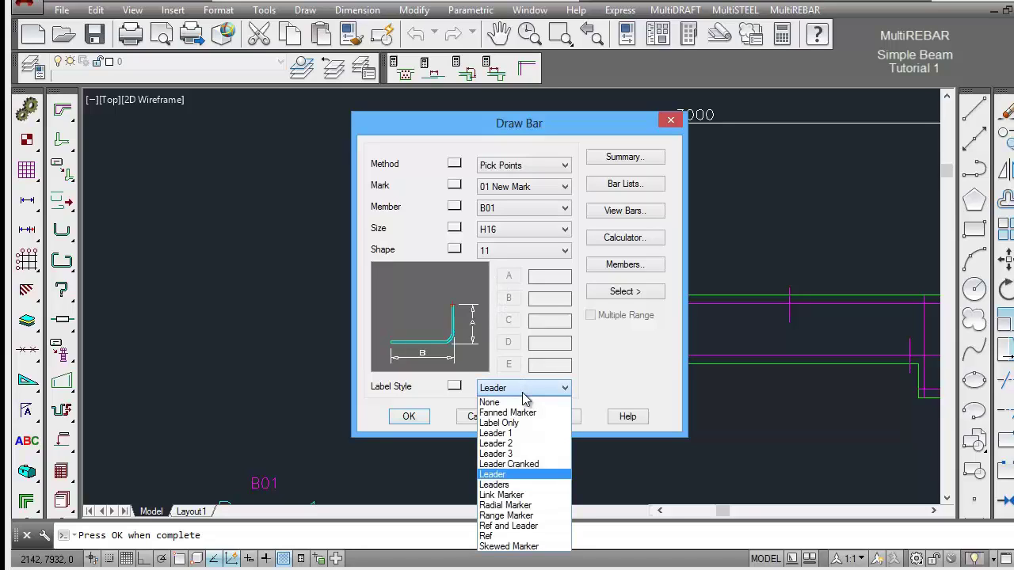
left_click(522, 393)
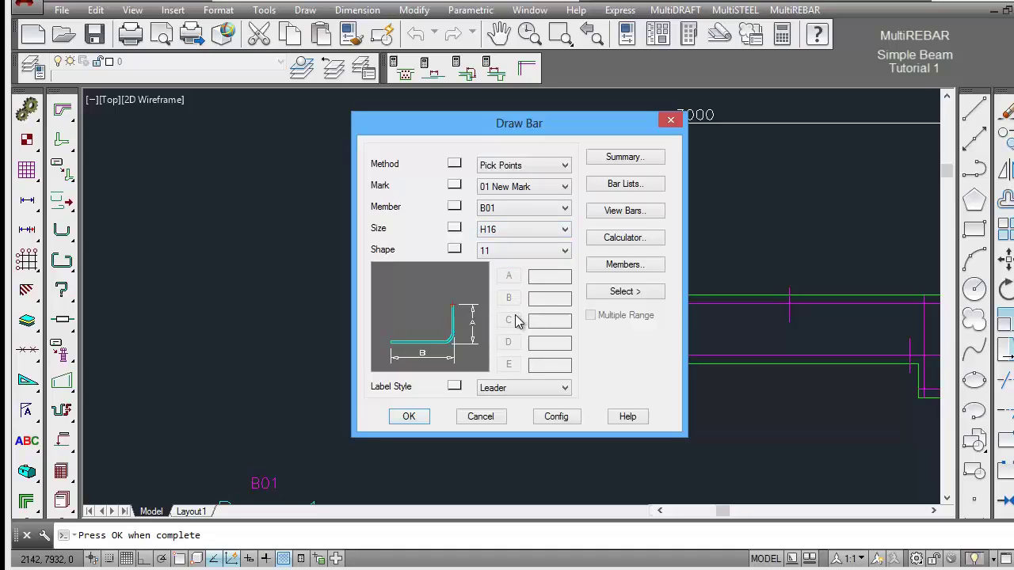
left_click(411, 420)
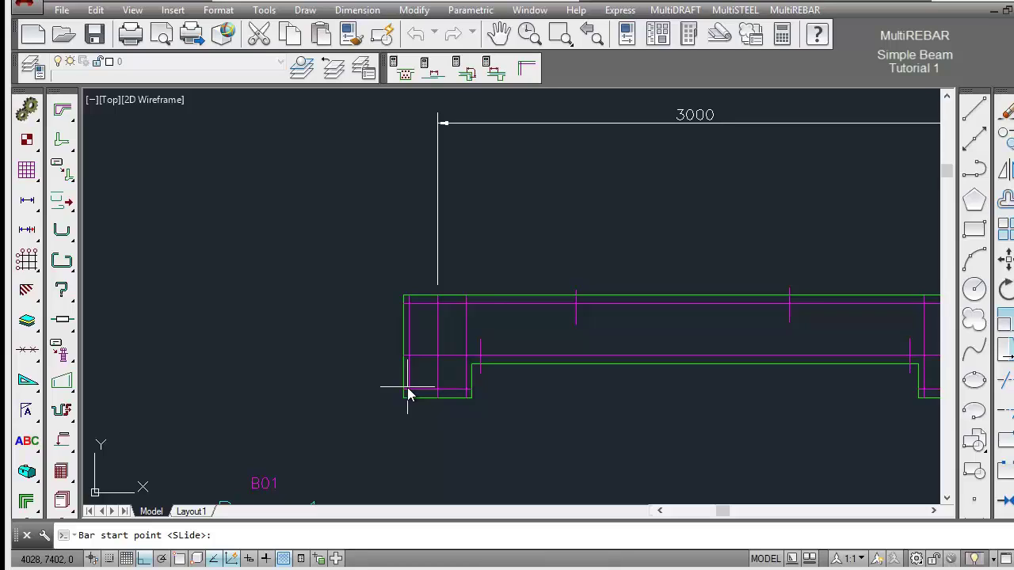
- Draw the L-shaped bar from the edge support's bottom cover line up to the top cover line and along to the lap mark
left_click(410, 391)
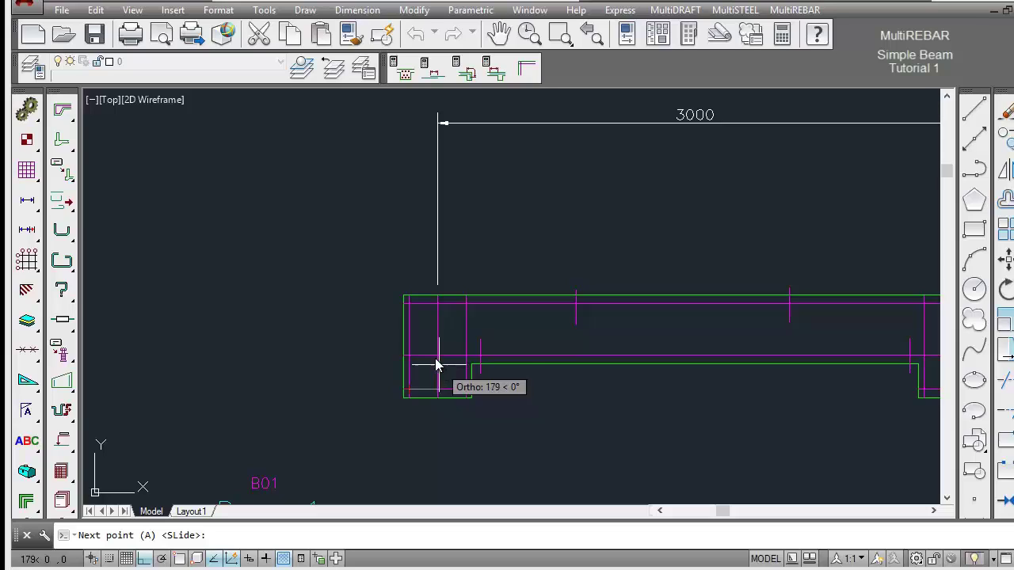
left_click(413, 312)
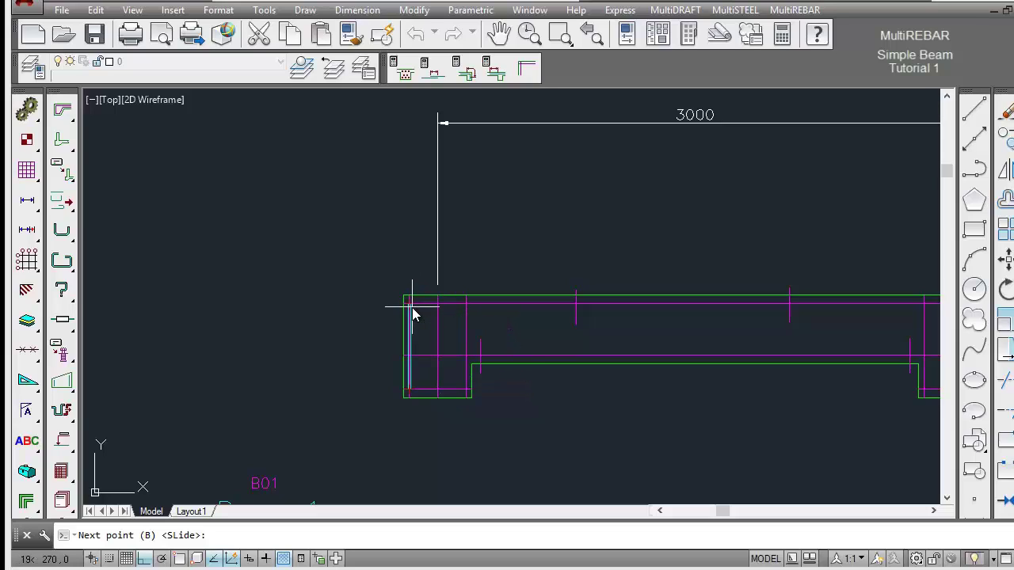
left_click(575, 314)
key("Return")
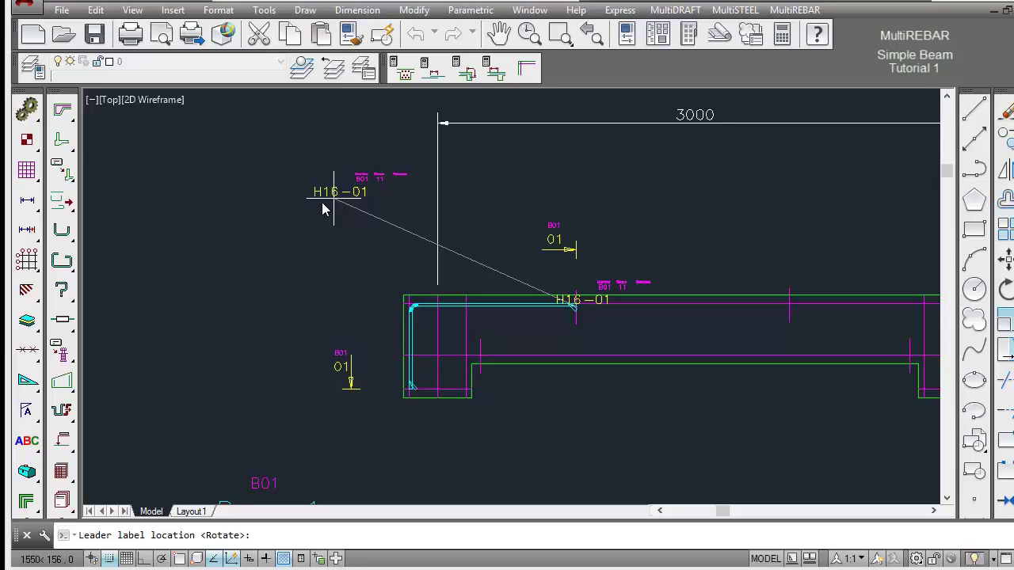
- Label bar 01 above the edge support with a quantity of 4 and a leader pointing to its top leg
left_click(282, 215)
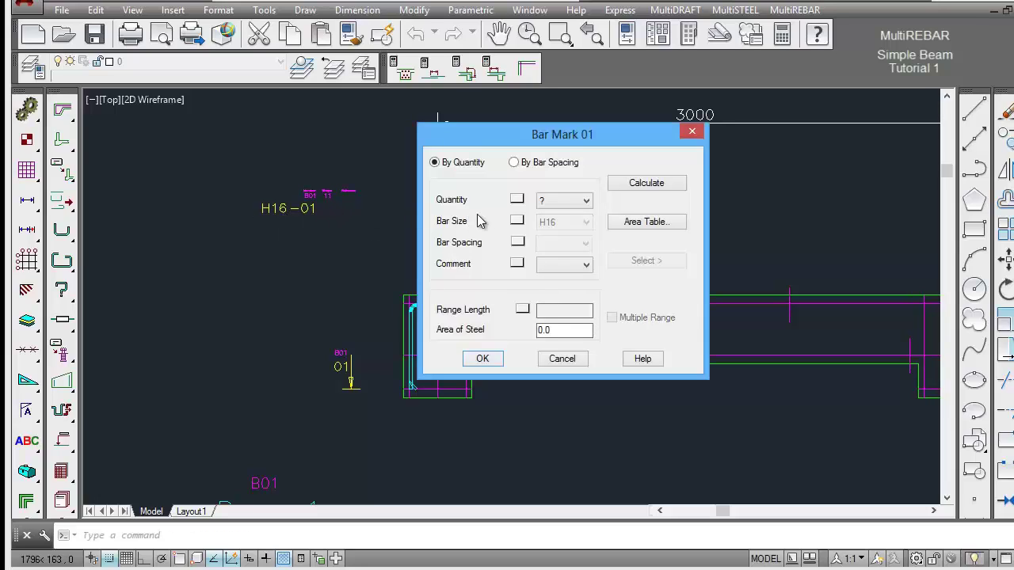
left_click(571, 207)
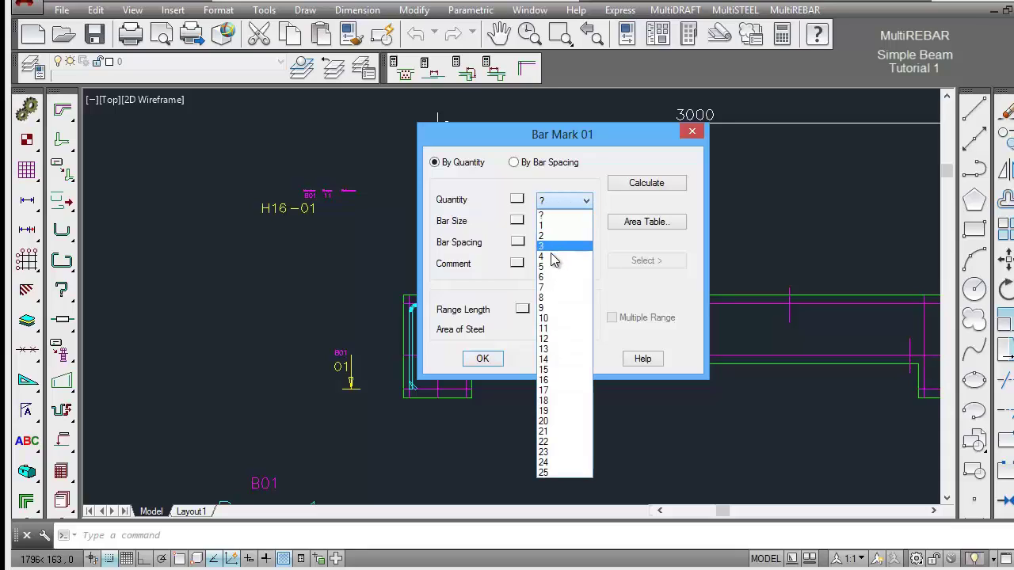
left_click(552, 256)
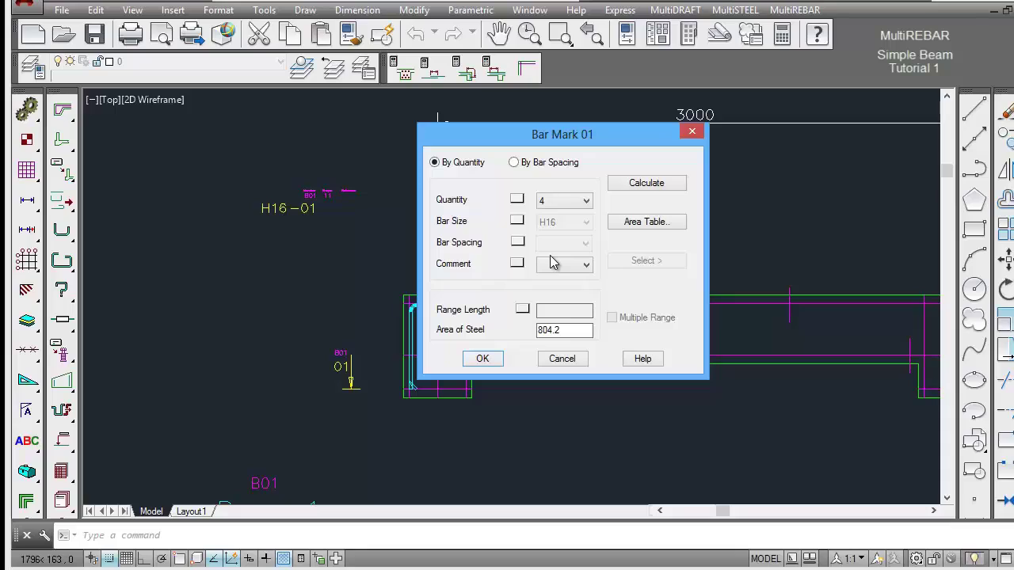
double_click(552, 332)
left_click(482, 359)
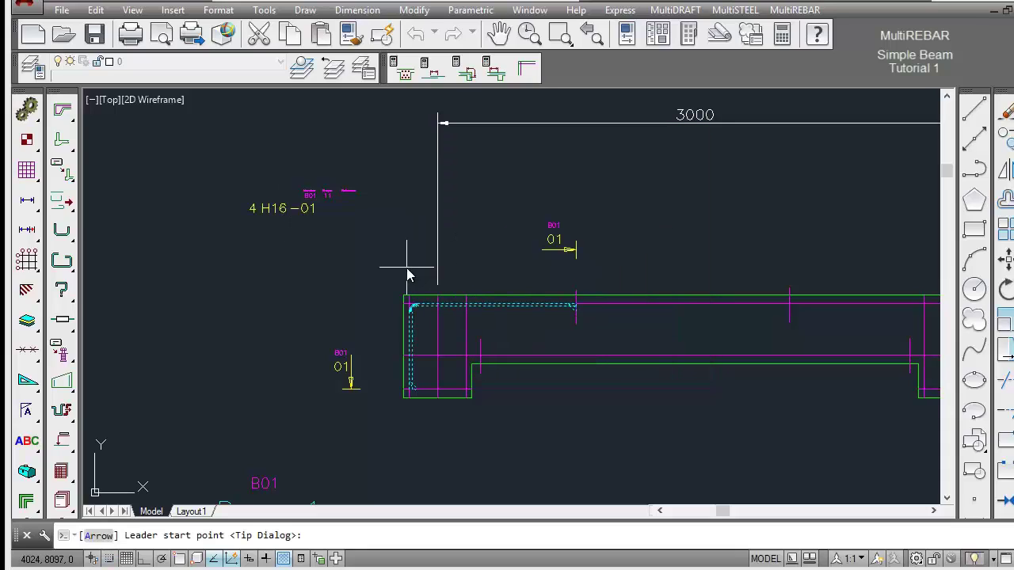
left_click(426, 310)
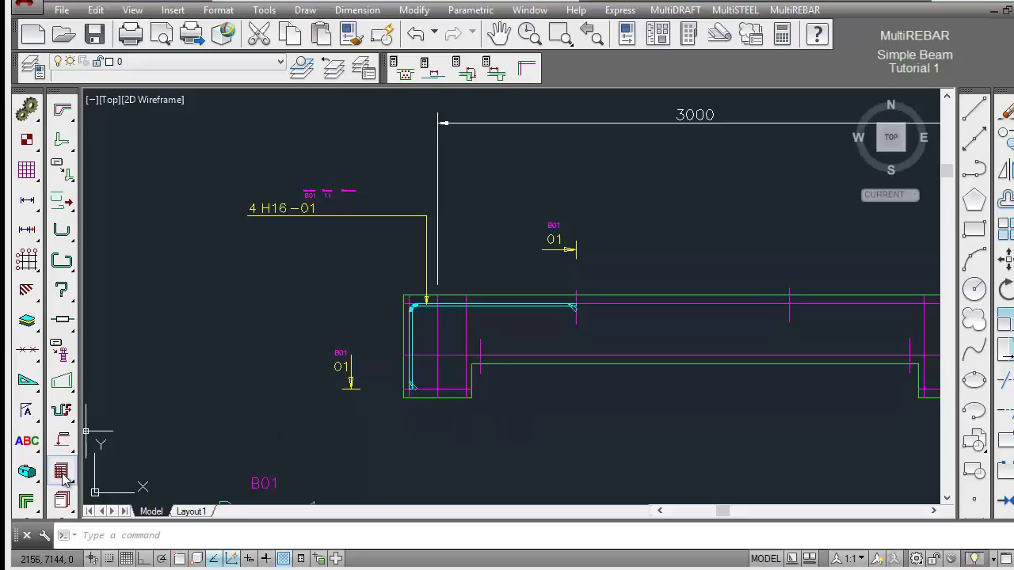
- Examine the Beam 1 entry in bar list 01, checking the quantities, shape code and dimensions of bar mark 01
left_click_drag(64, 475, 120, 473)
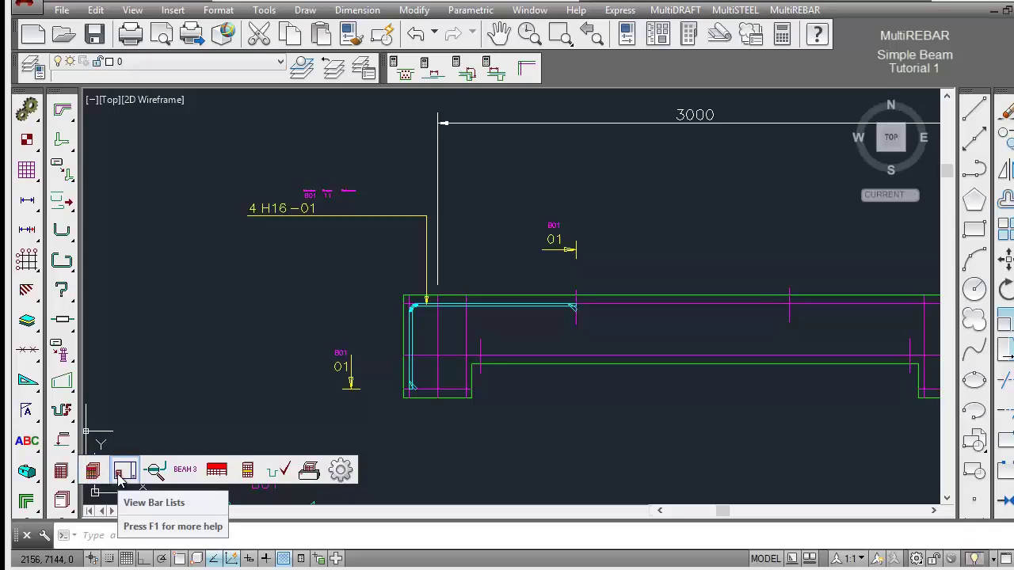
left_click(120, 473)
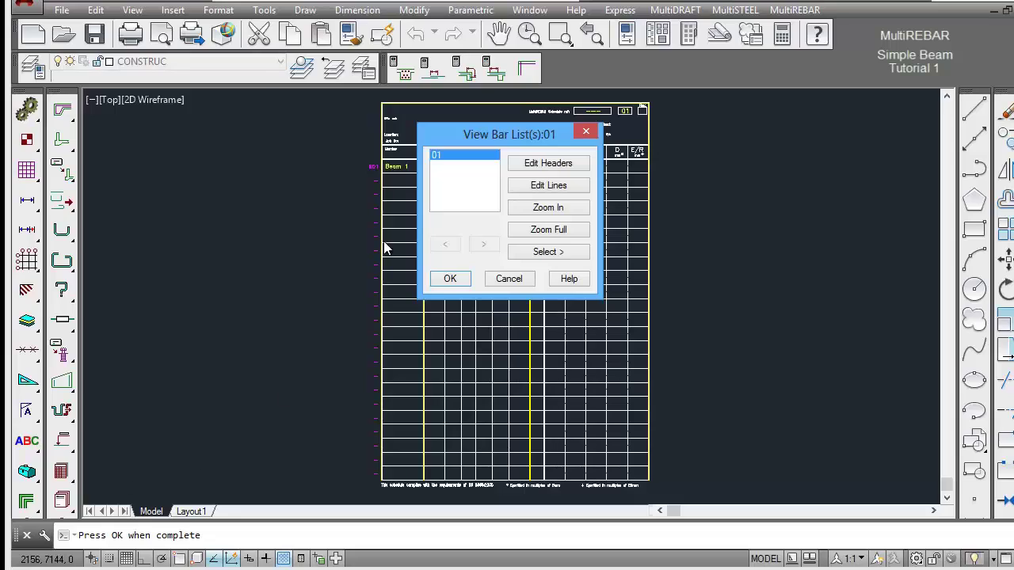
left_click(468, 155)
left_click_drag(500, 140, 718, 130)
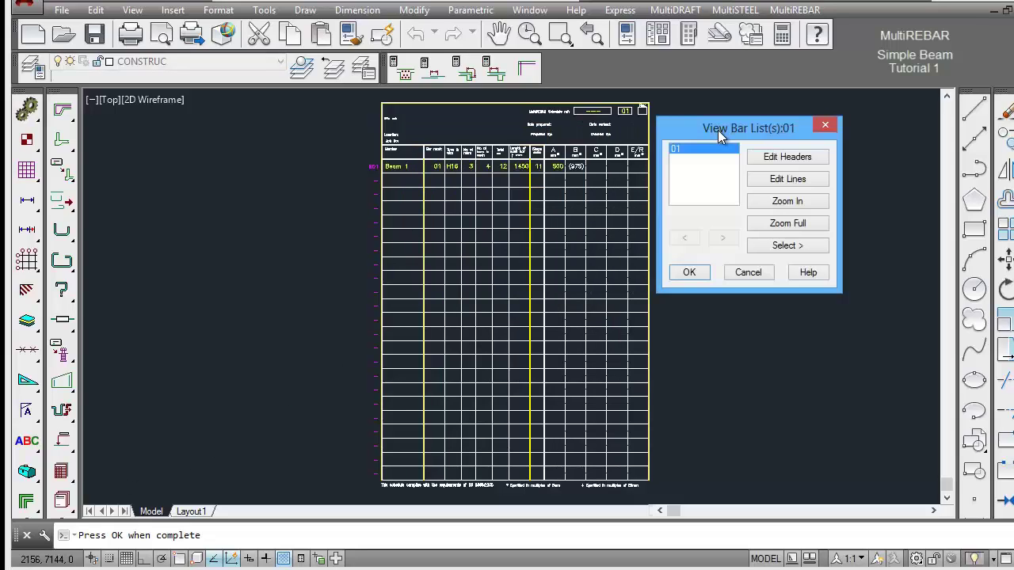
left_click(788, 202)
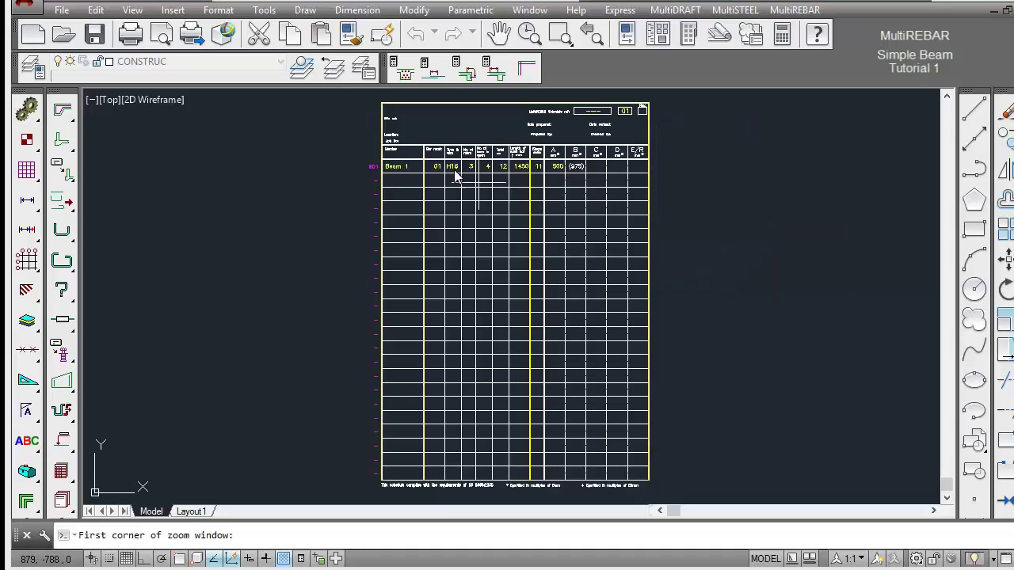
left_click(347, 115)
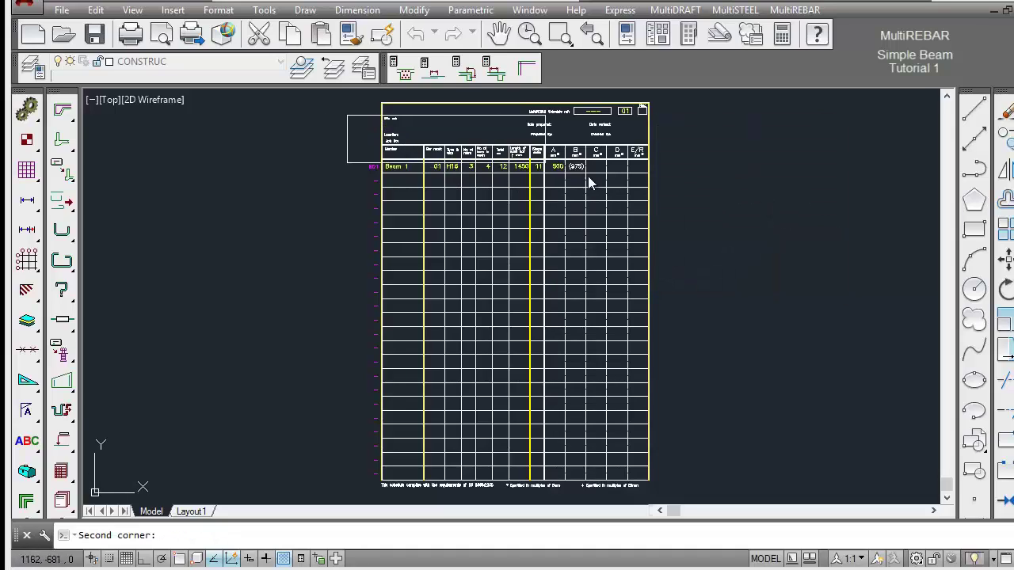
left_click(667, 214)
left_click_drag(725, 127, 833, 105)
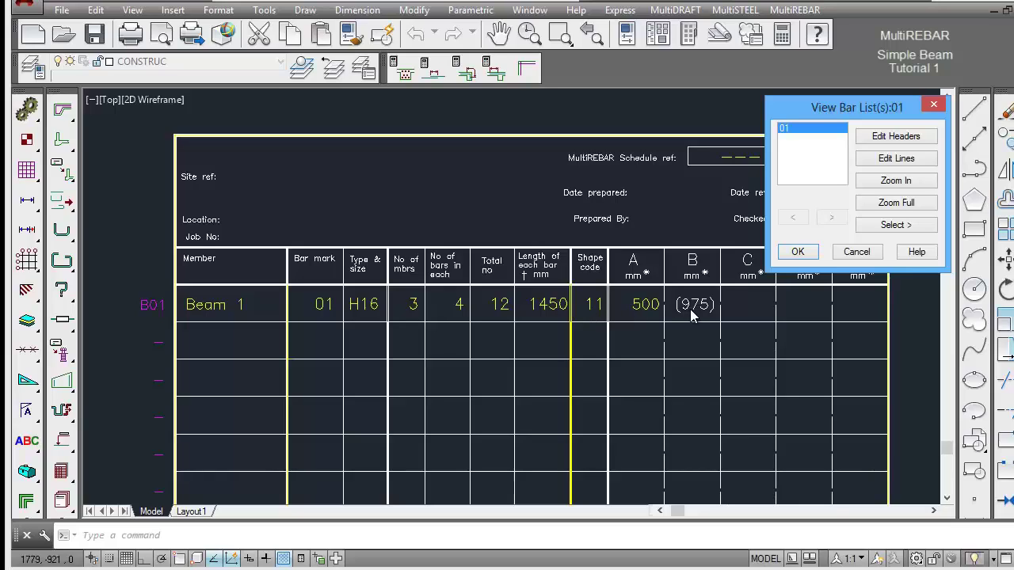
left_click(797, 252)
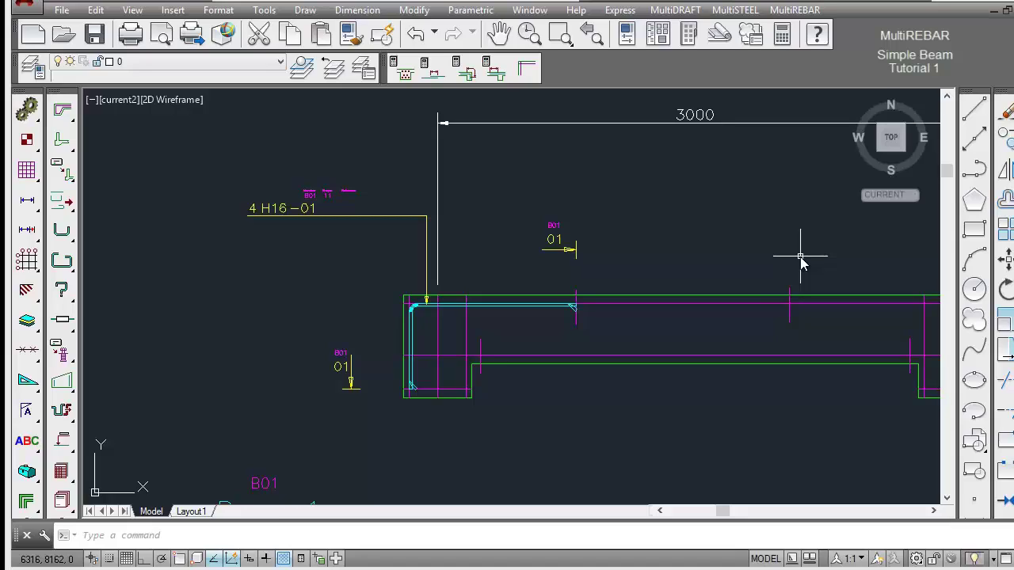
- Draw a straight H16 shape 00 bar, mark 02, for B01 along the top cover line between the curtailment marks over the inner support
left_click(498, 33)
left_click_drag(715, 229, 429, 229)
right_click(444, 233)
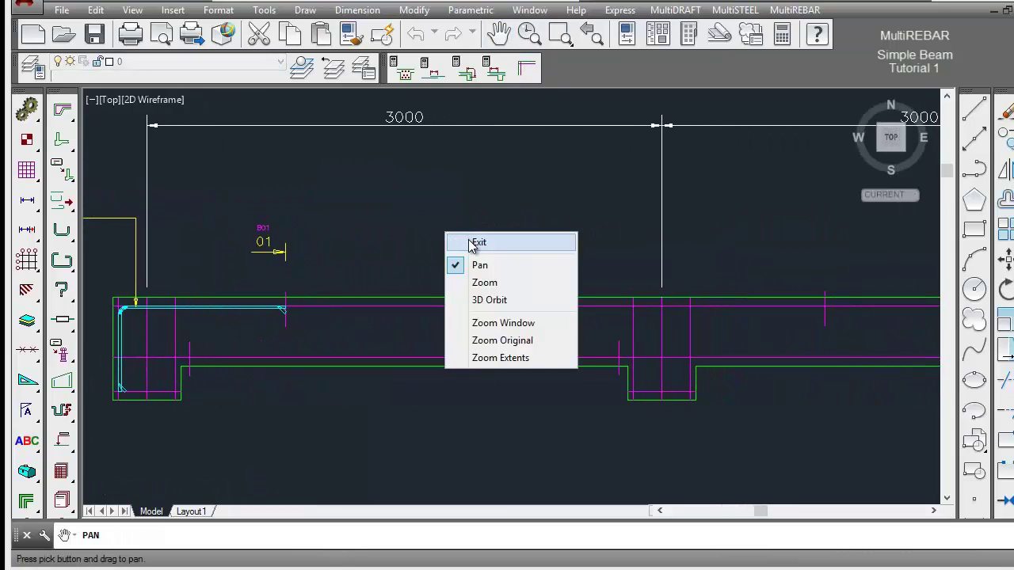
left_click(475, 243)
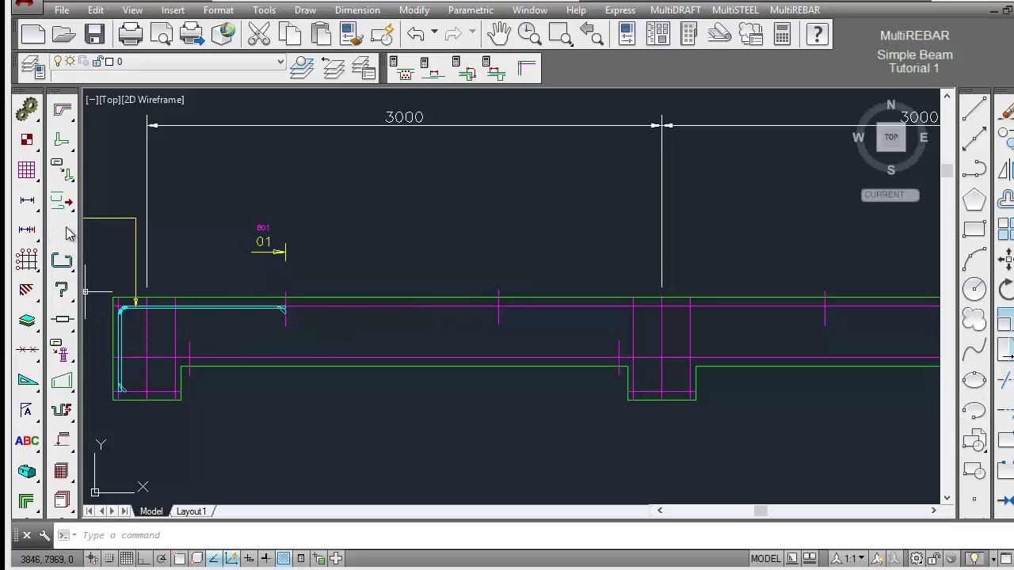
mouse_move(68, 233)
left_mouse_down()
mouse_move(221, 236)
mouse_move(96, 242)
left_mouse_up()
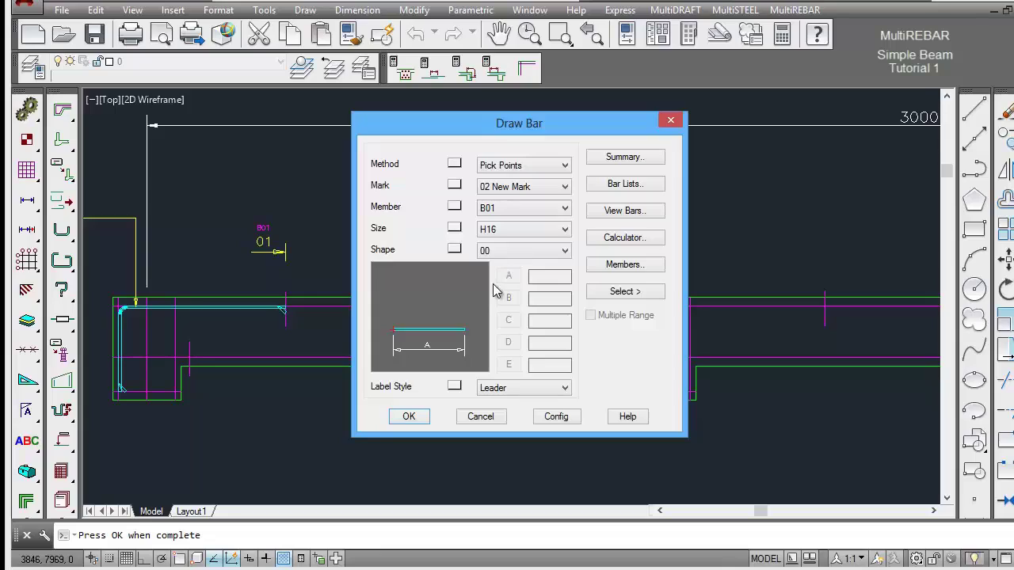
left_click(409, 416)
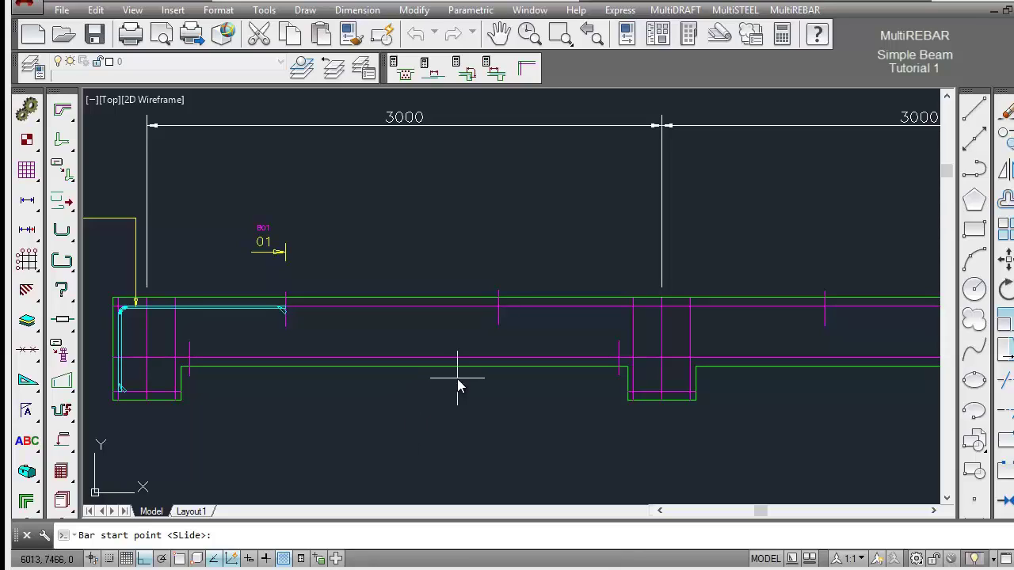
left_click(497, 304)
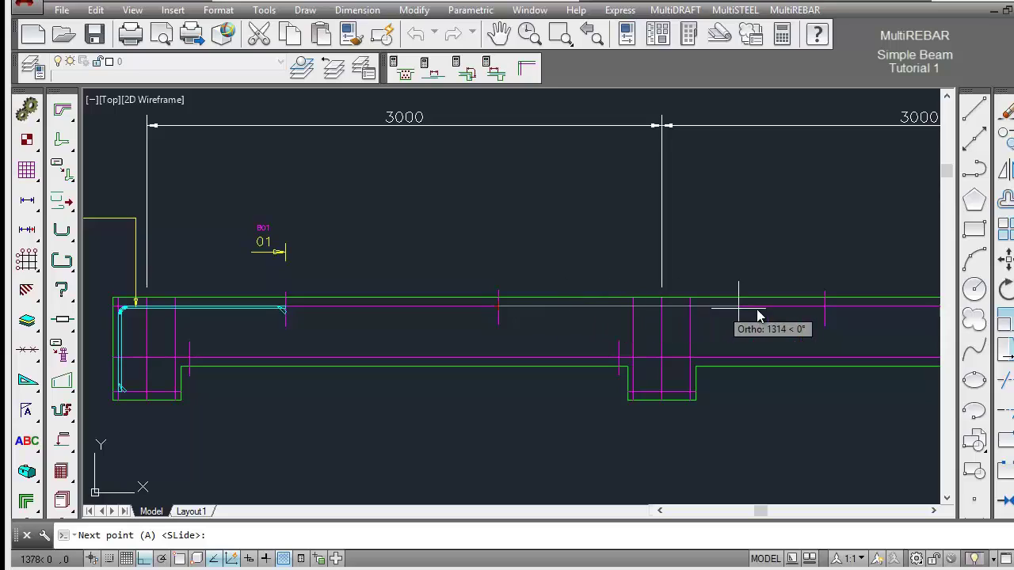
left_click(822, 308)
key("Return")
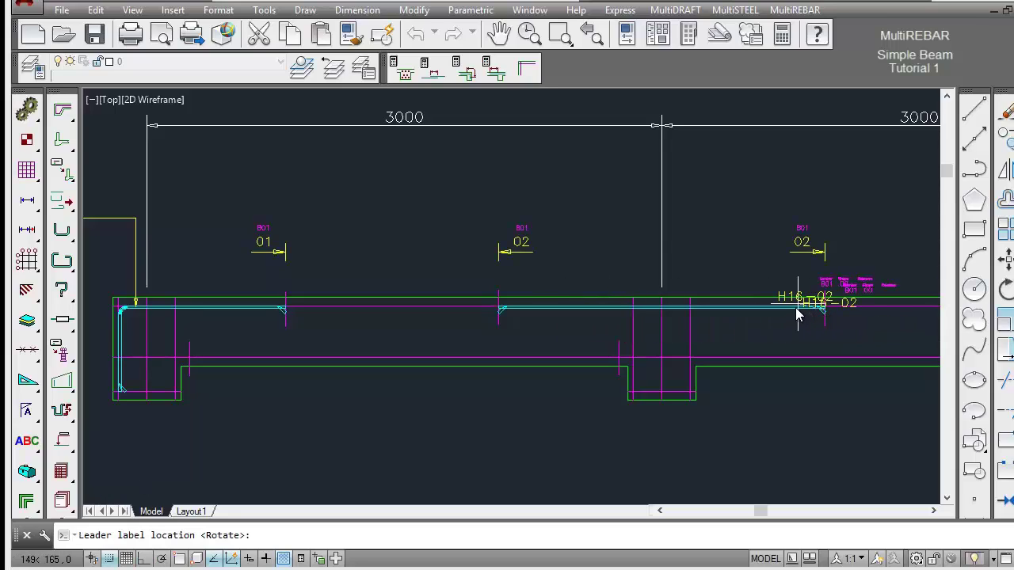
- Label bar 02 above the beam with a quantity of 4 and a leader pointing to the bar near the inner support
left_click(484, 197)
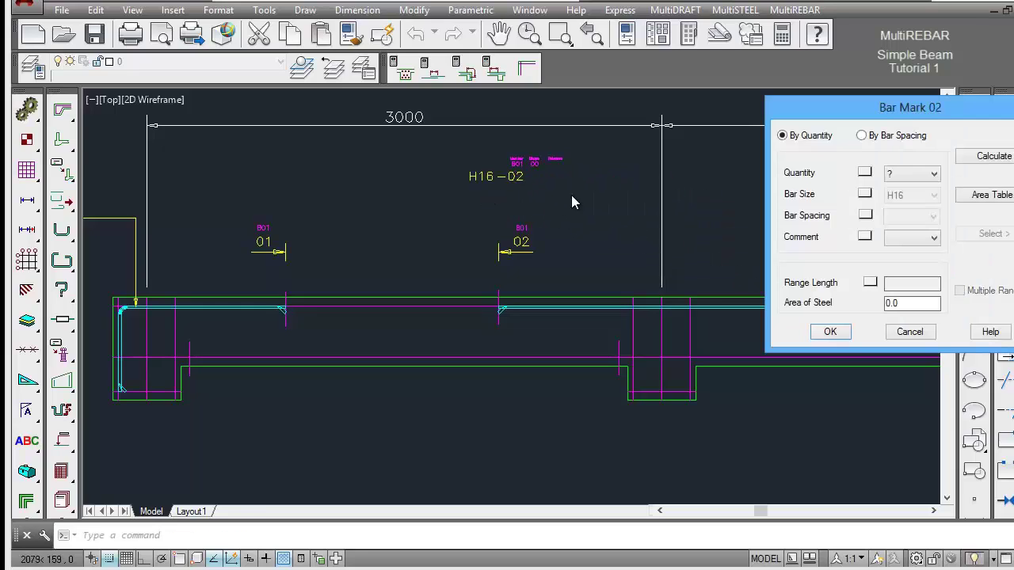
left_click(912, 177)
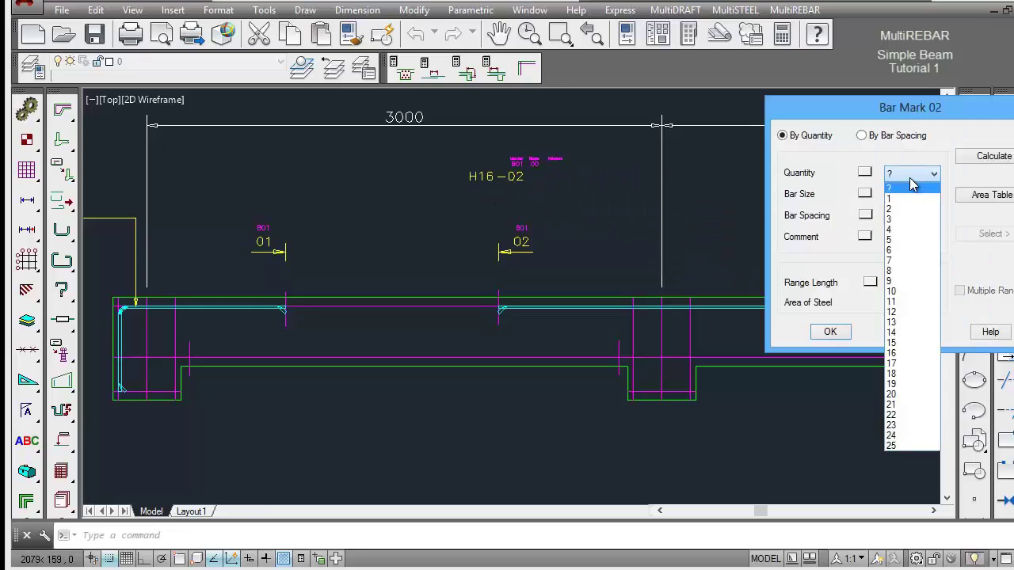
left_click(909, 230)
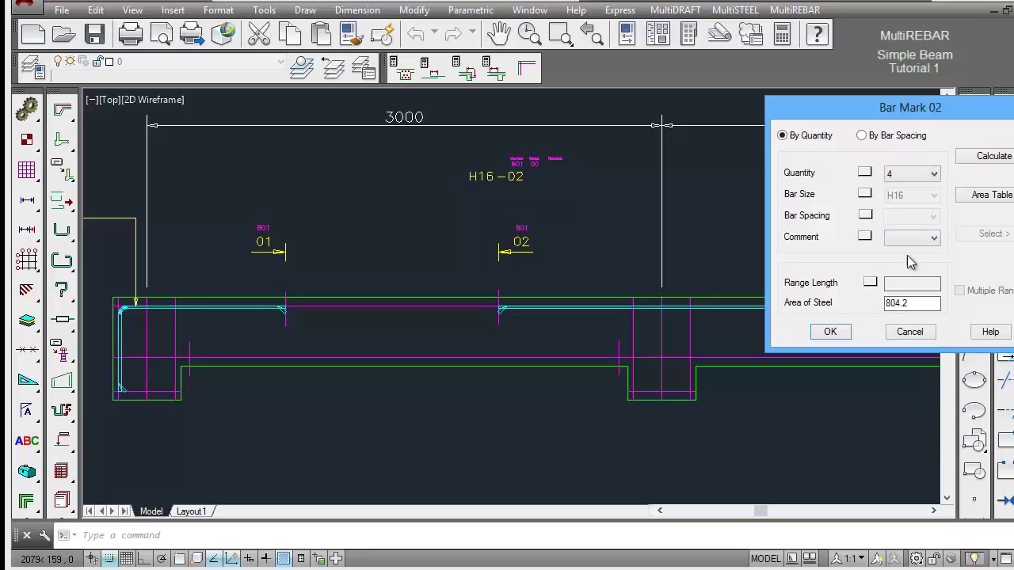
left_click(830, 332)
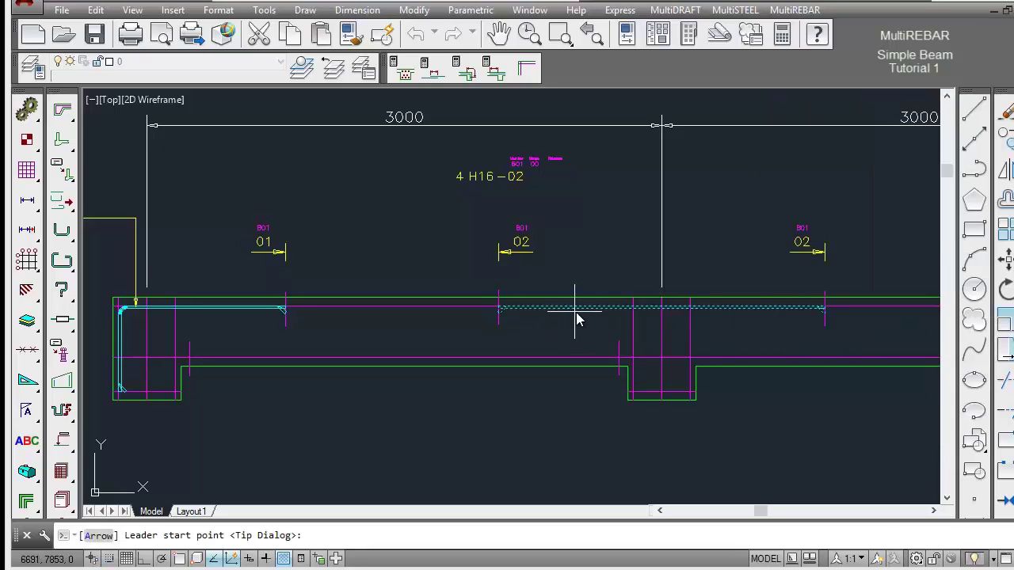
left_click(604, 308)
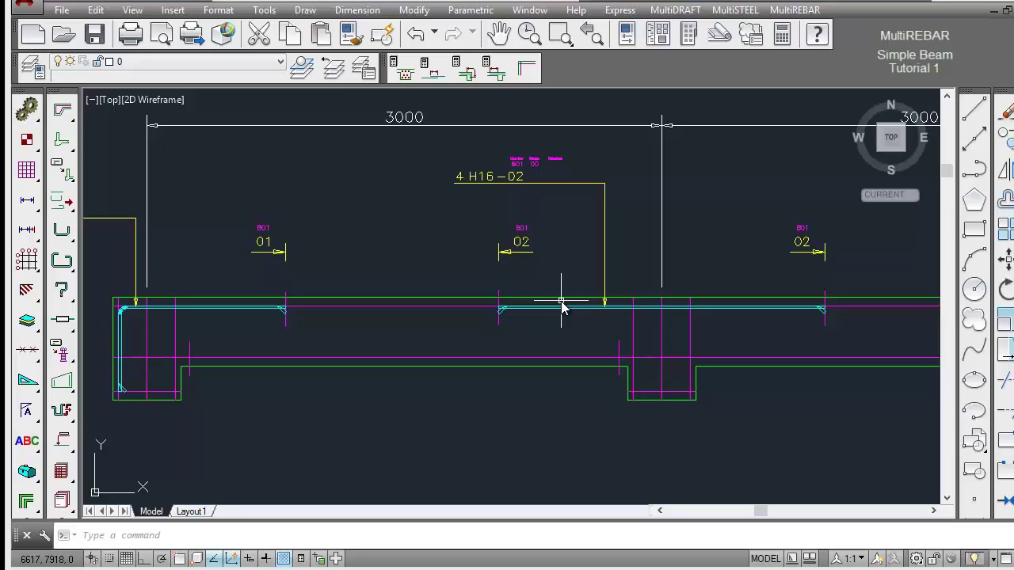
- Start a straight H16 shape 00 bar, mark 03, for B01 with a 608 mm tension lap over the span end of bar 01
left_click(66, 231)
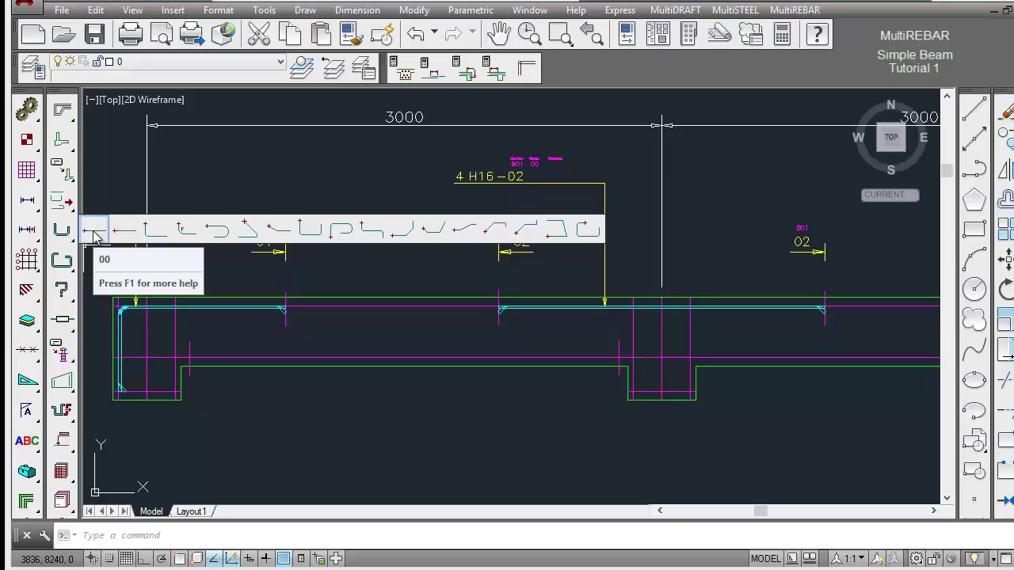
left_click(94, 231)
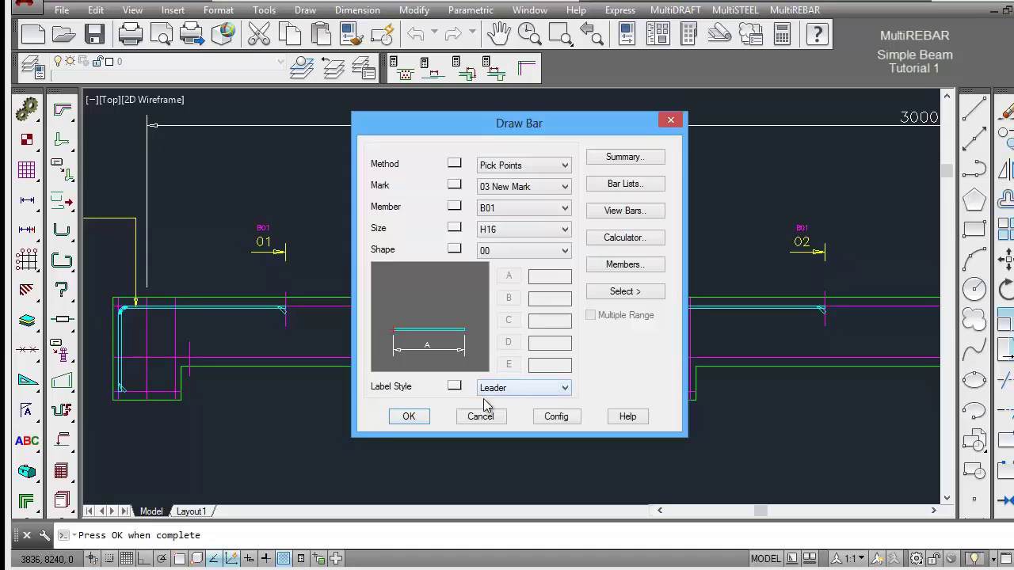
left_click(409, 418)
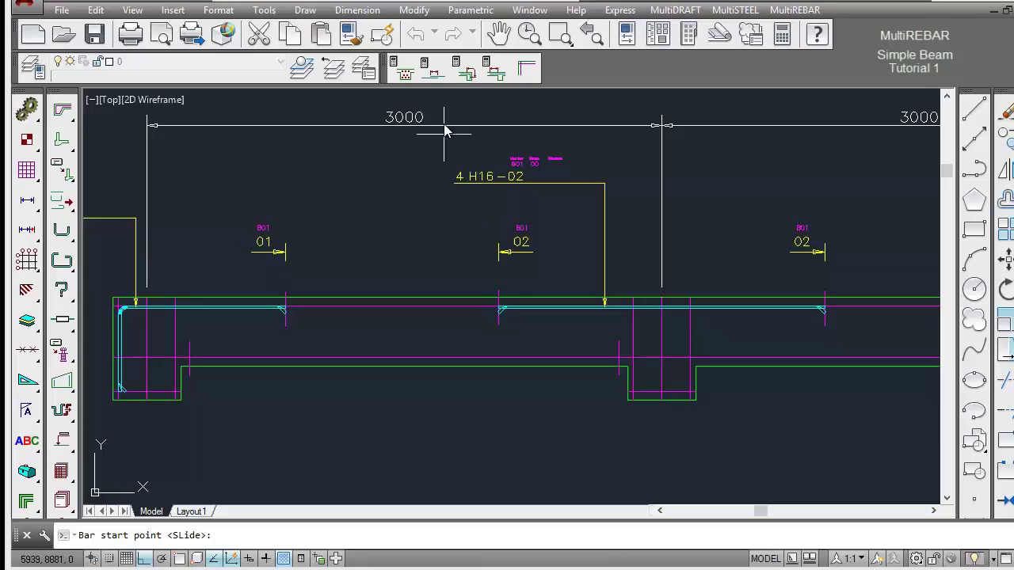
left_click(440, 71)
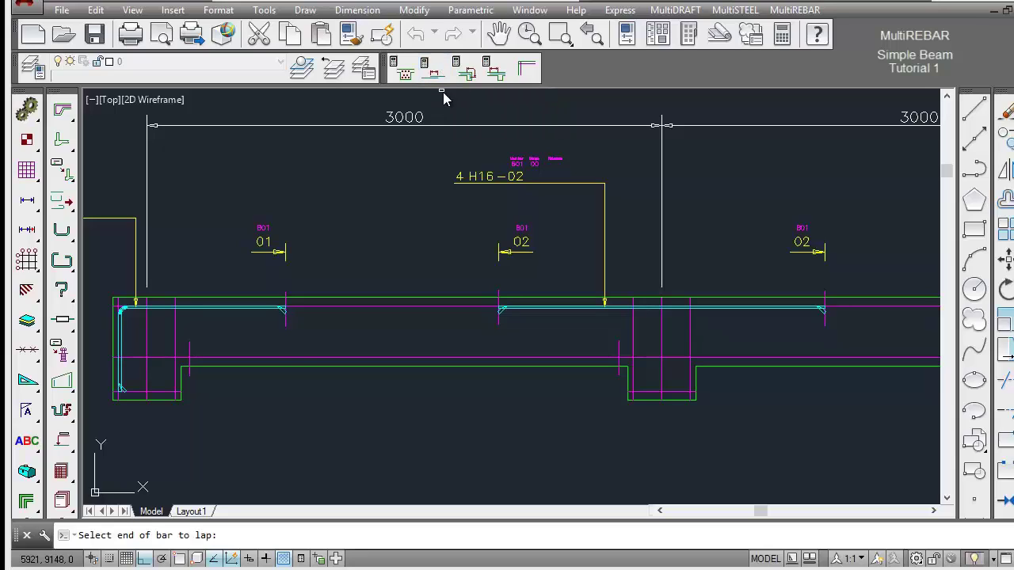
left_click(246, 309)
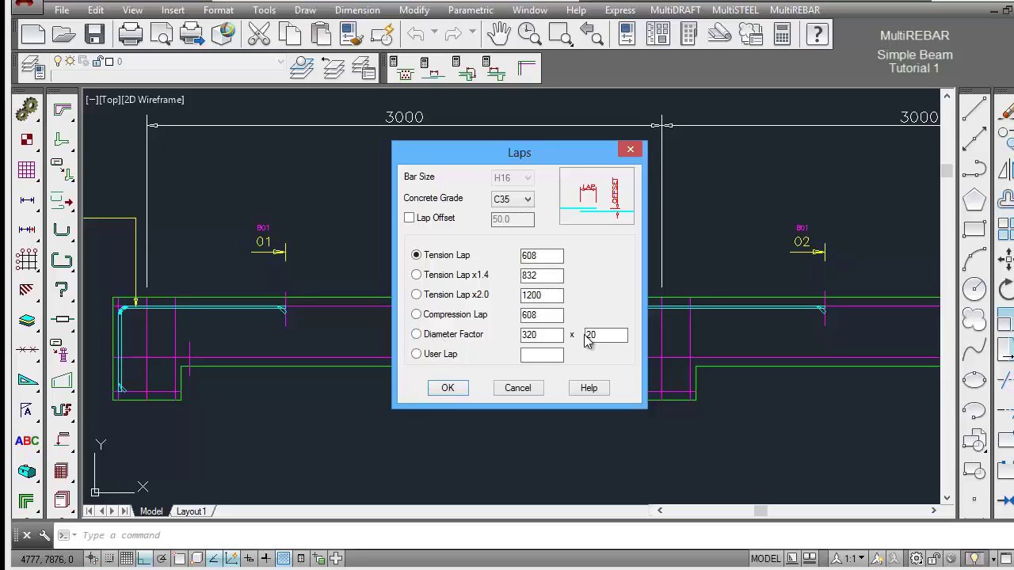
left_click(441, 389)
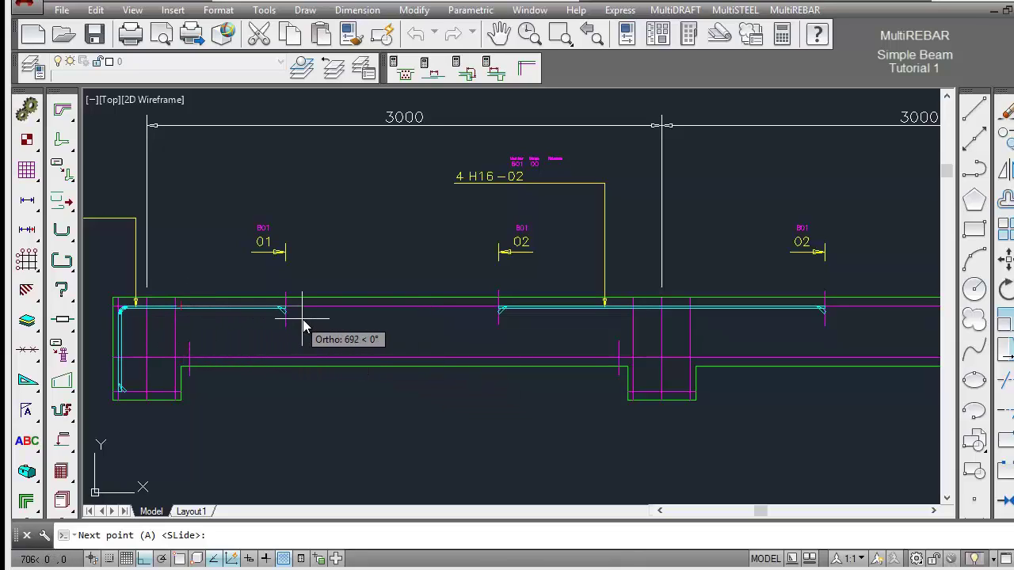
- End bar 03 with a 608 mm tension lap over bar 02 and place its end tag above the beam
left_click(436, 76)
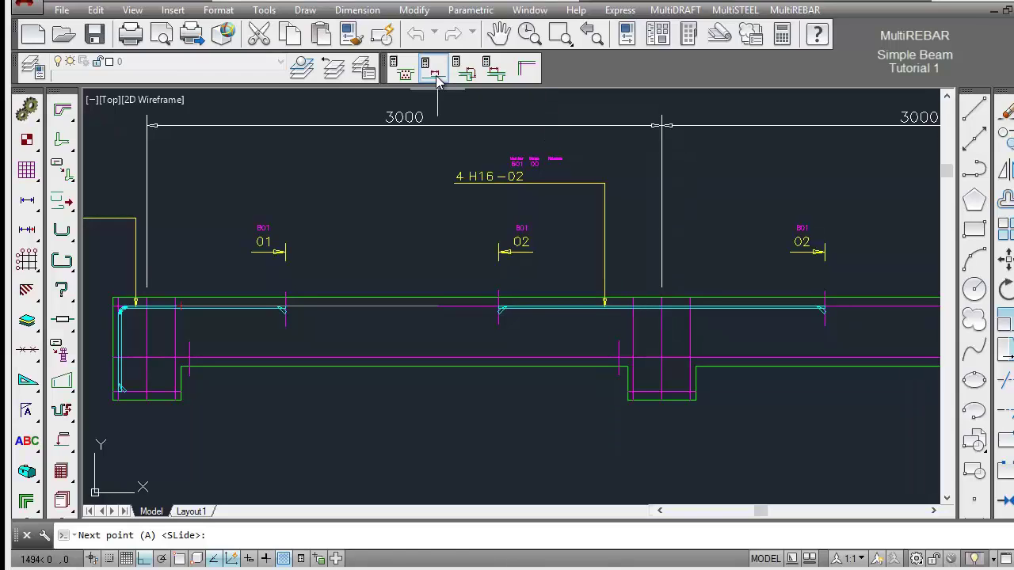
left_click(547, 315)
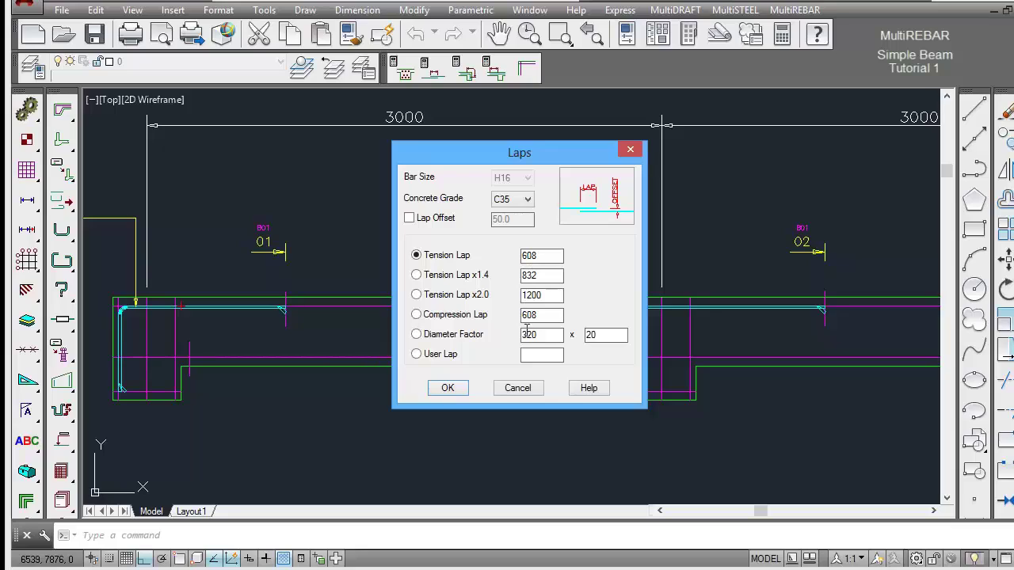
left_click(447, 389)
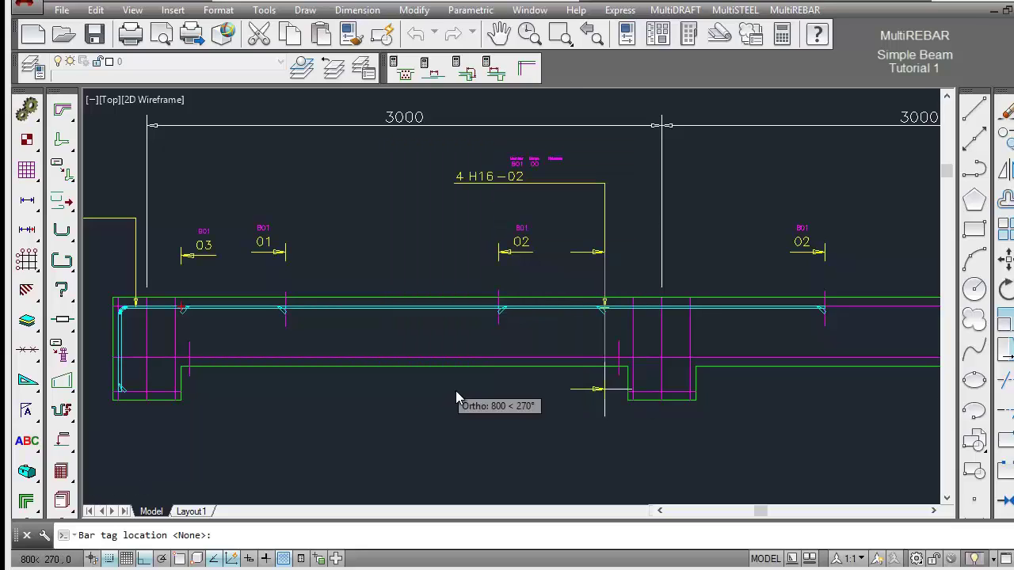
left_click(555, 265)
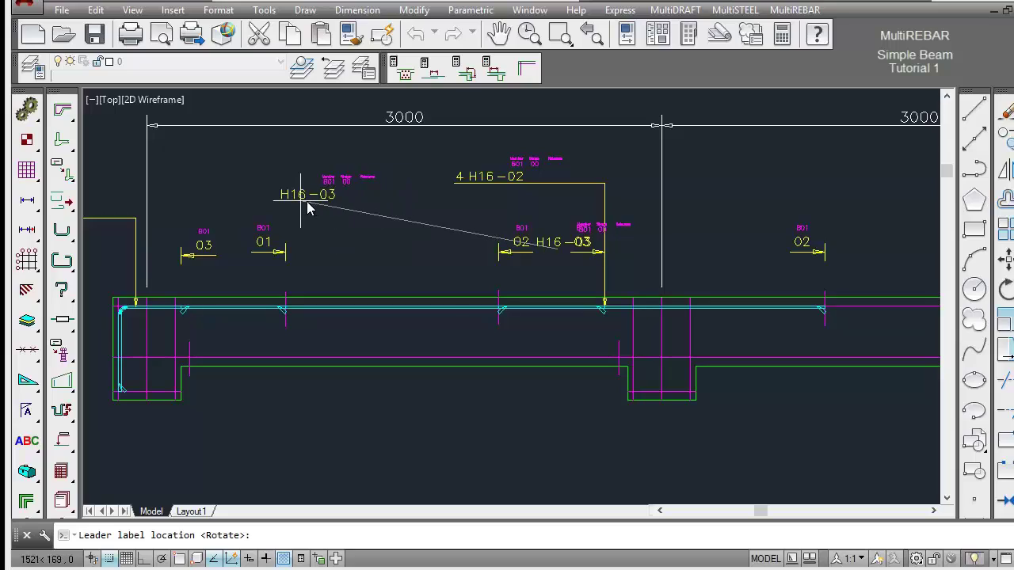
- Label bar 03 above the first span with a quantity of 4 and a leader pointing to the bar at midspan
left_click(307, 210)
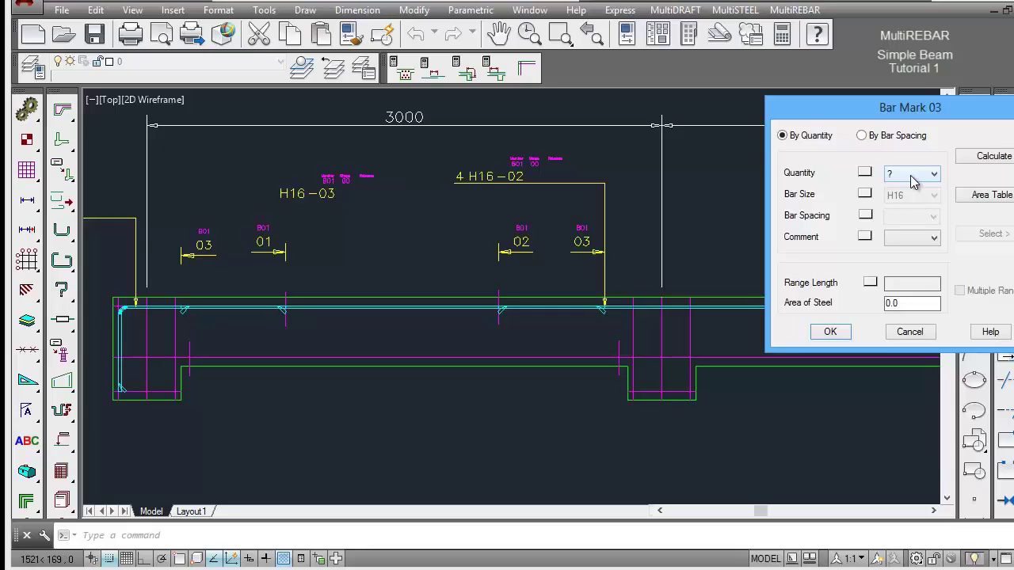
left_click(911, 176)
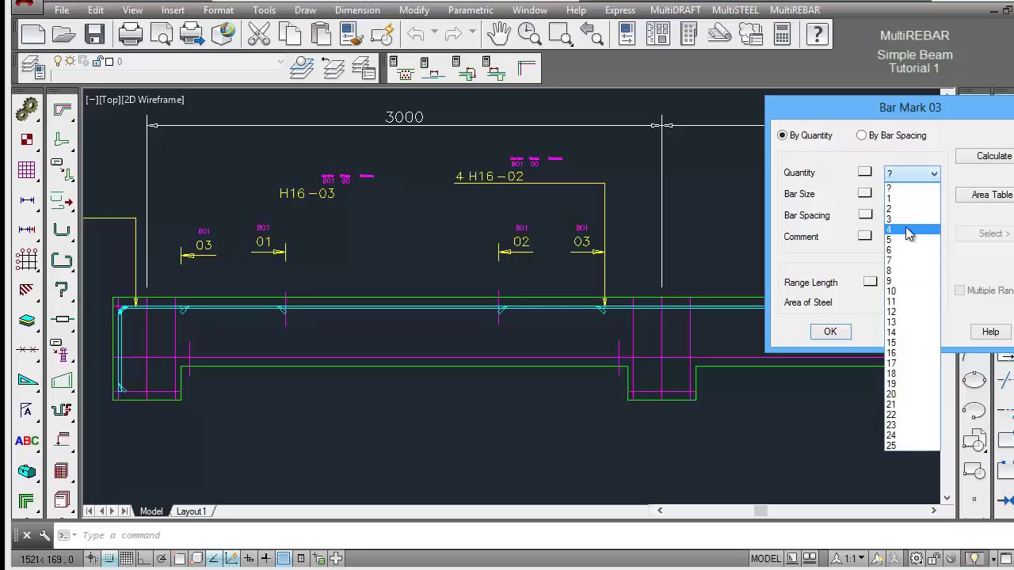
left_click(910, 229)
left_click(830, 332)
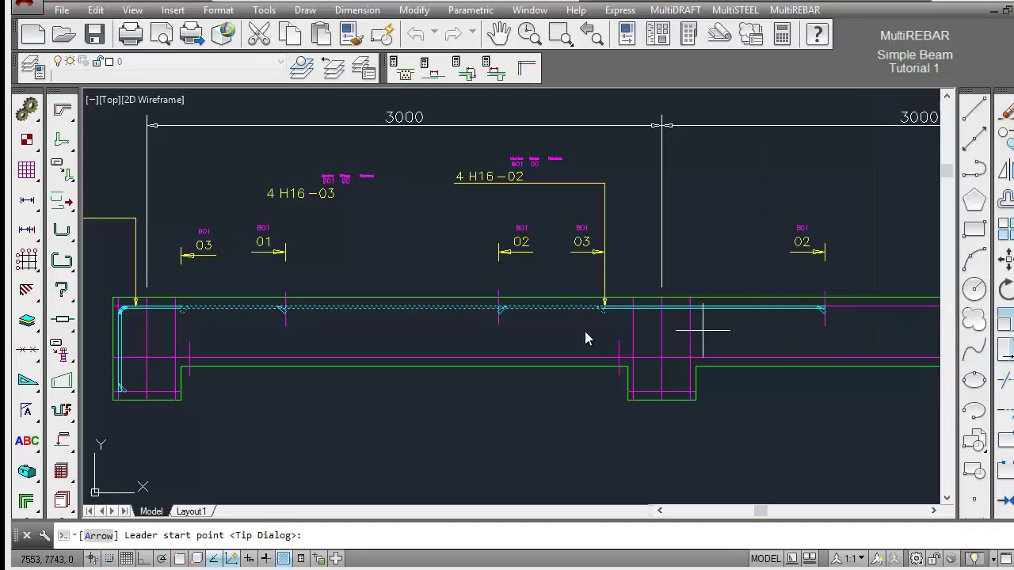
left_click(388, 316)
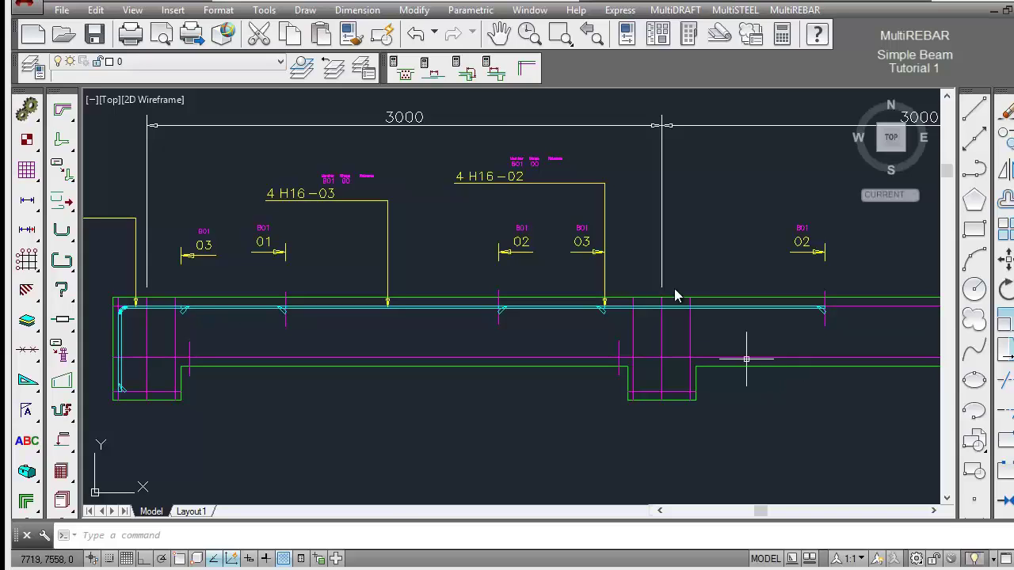
- Recall bar mark 01 of member B01 from the bar summary for placement at the second span's edge support
left_click(499, 33)
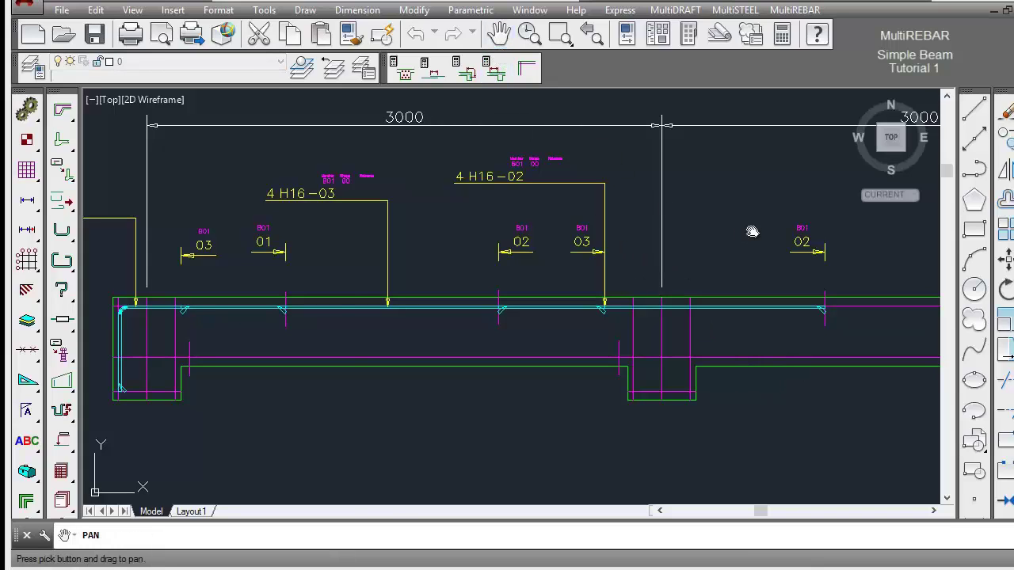
mouse_move(731, 233)
left_mouse_down()
mouse_move(274, 237)
mouse_move(233, 217)
mouse_move(228, 203)
left_mouse_up()
right_click(316, 213)
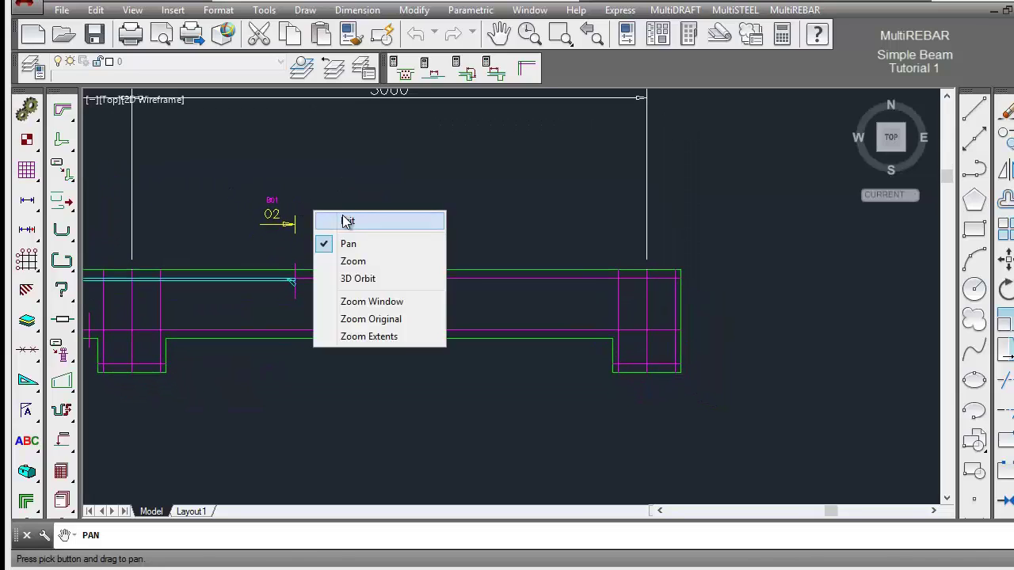
left_click(344, 221)
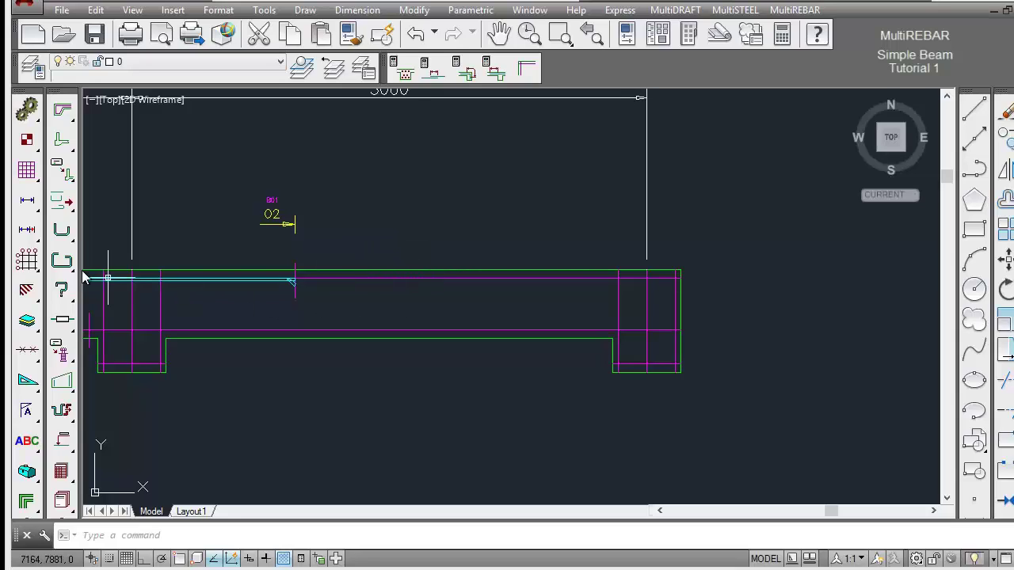
mouse_move(61, 230)
left_mouse_down()
mouse_move(68, 241)
mouse_move(152, 241)
left_mouse_up()
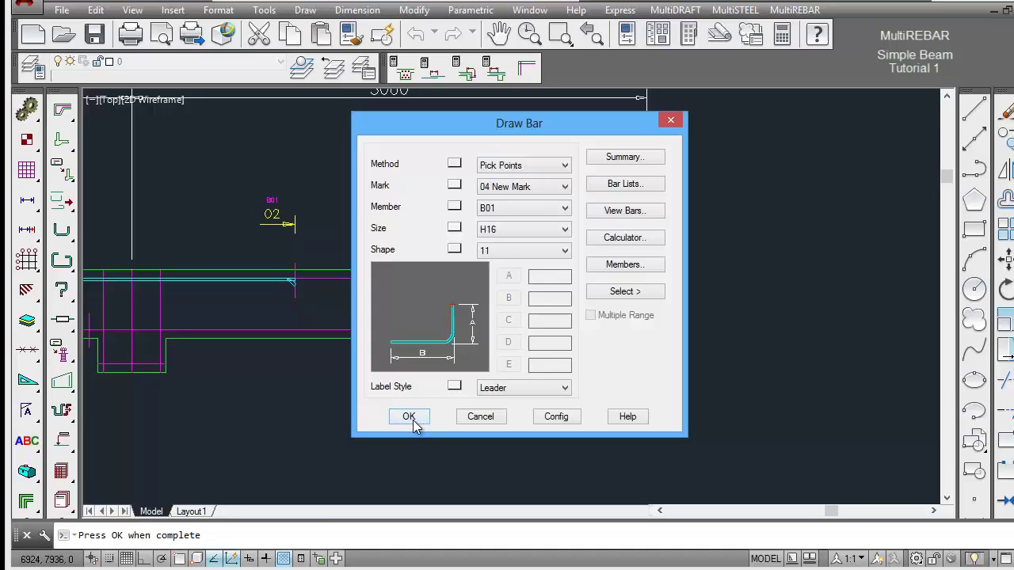
left_click(630, 159)
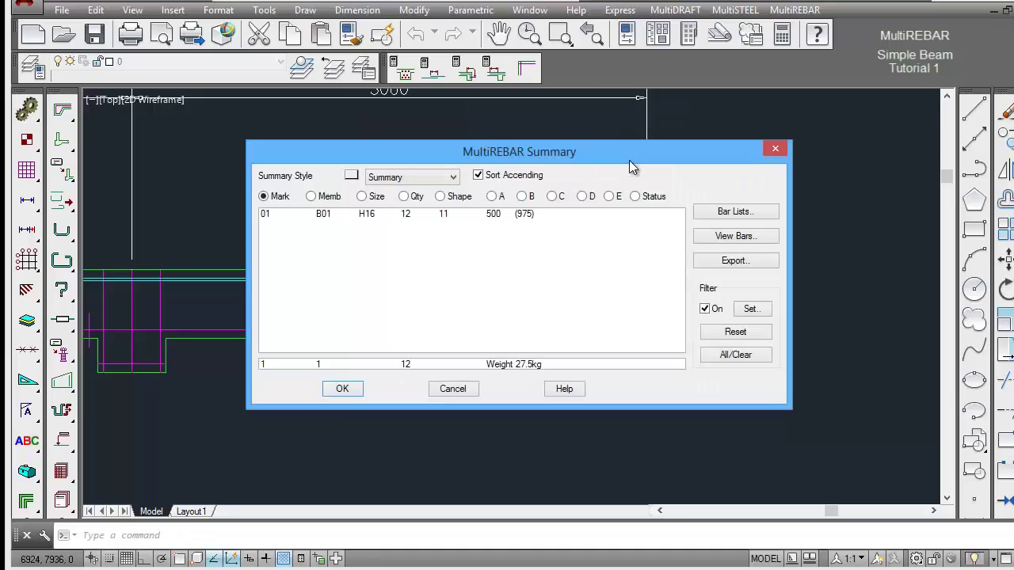
left_click(361, 216)
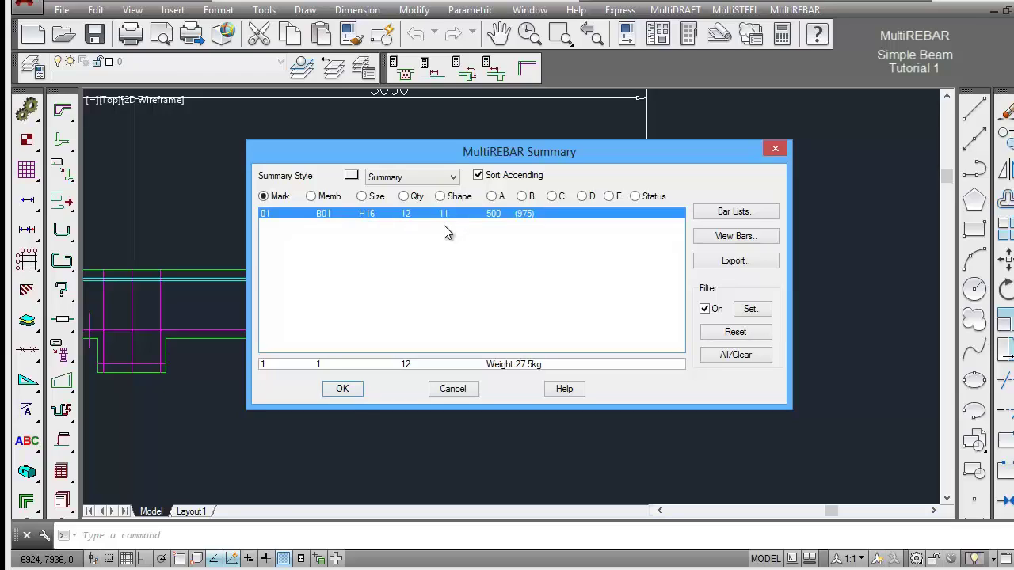
left_click(351, 393)
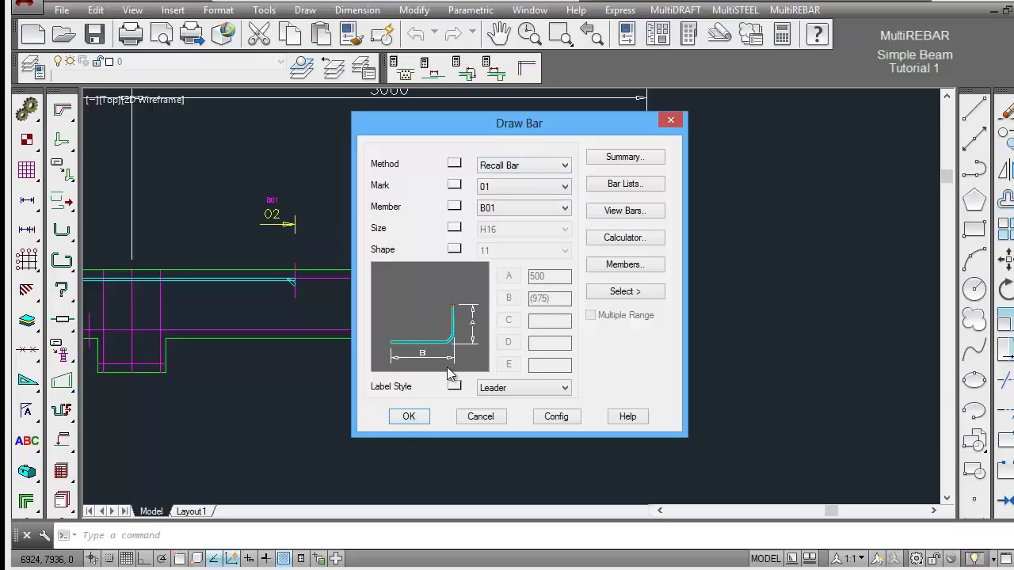
left_click(418, 425)
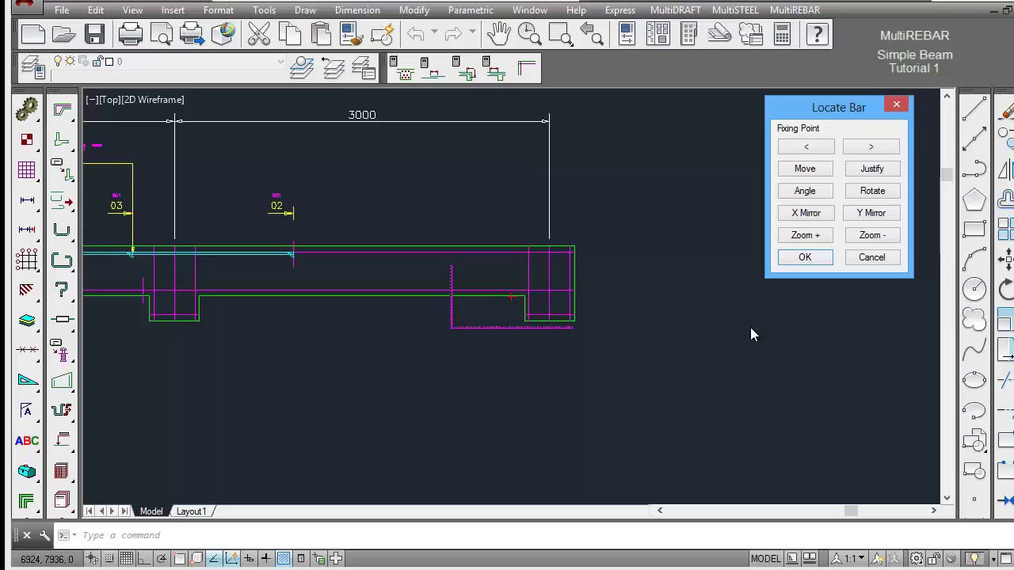
- Set the recalled bar's fixing point to its bend corner and move it to the cover line intersection above the edge support
left_click_drag(824, 108, 762, 131)
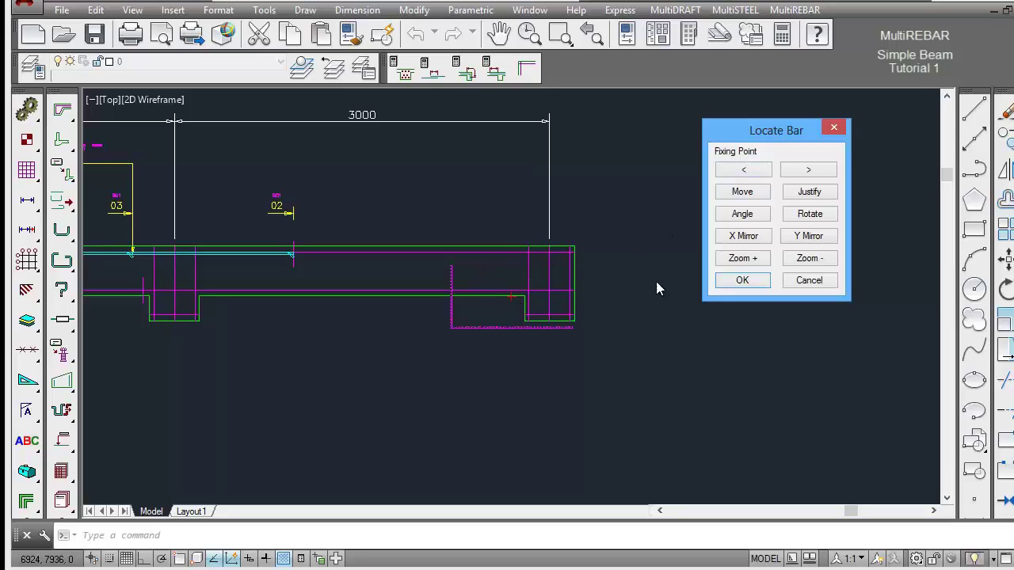
left_click(758, 173)
left_click(816, 172)
left_click(816, 173)
left_click(817, 173)
left_click(737, 191)
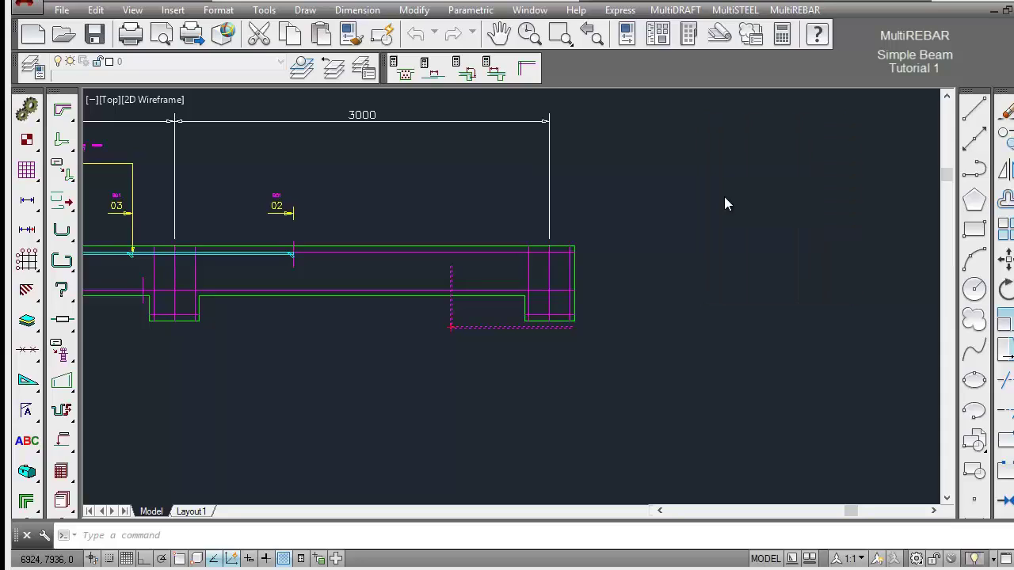
left_click(451, 329)
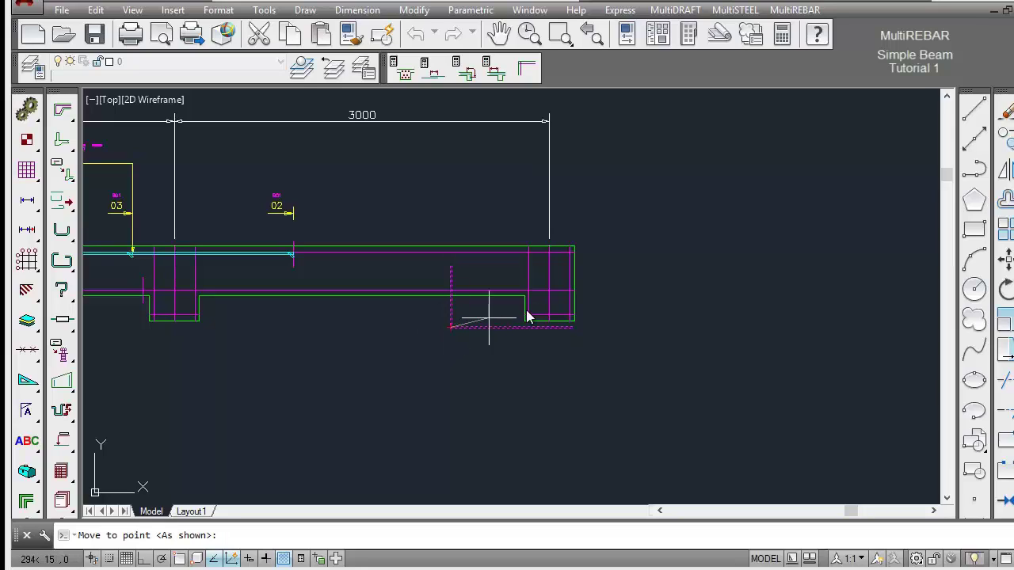
left_click(569, 254)
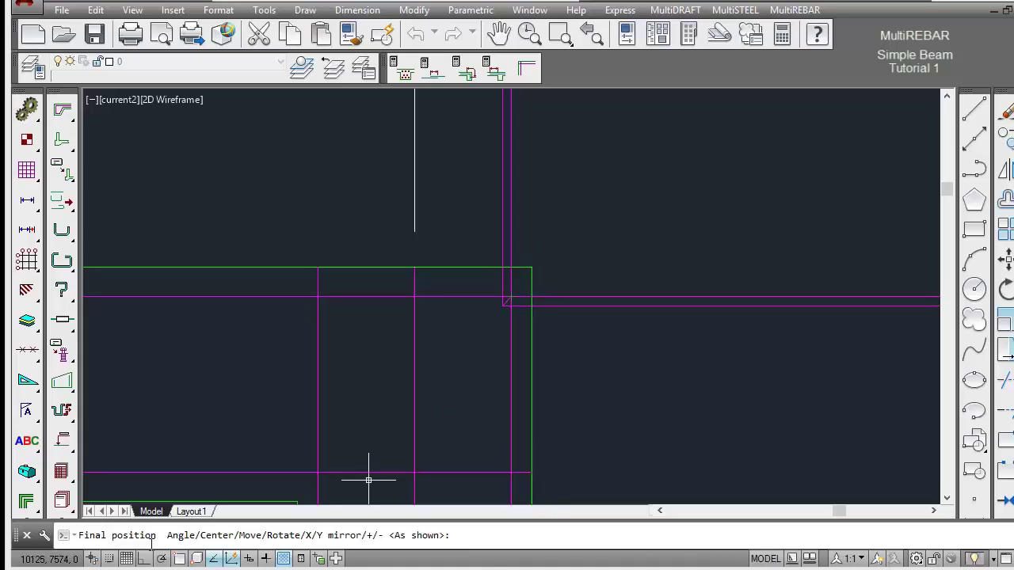
left_click(558, 234)
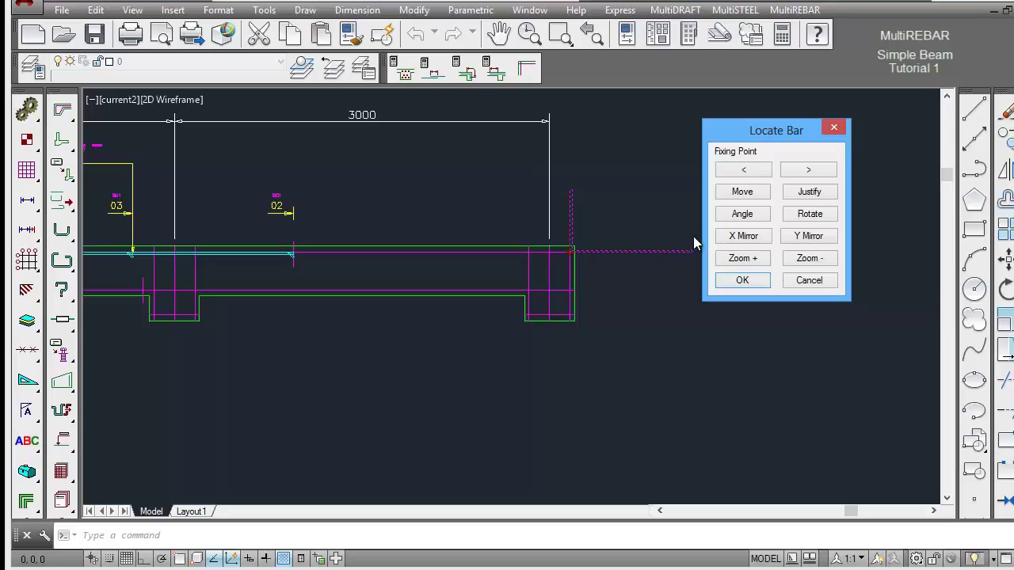
- Mirror the recalled bar 01 in X and Y so its long leg runs into the second span and its short leg points down
left_click(728, 239)
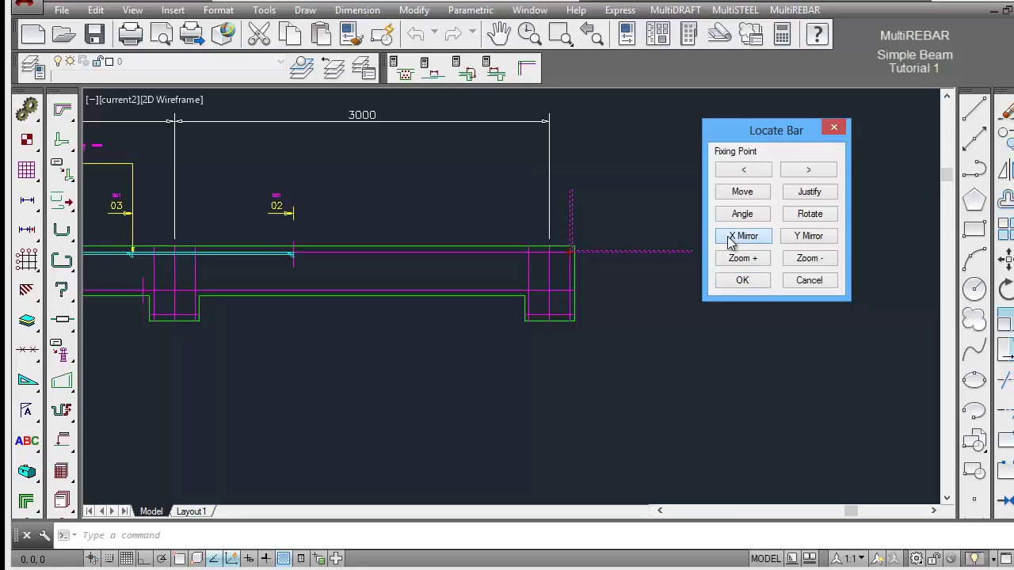
left_click(802, 240)
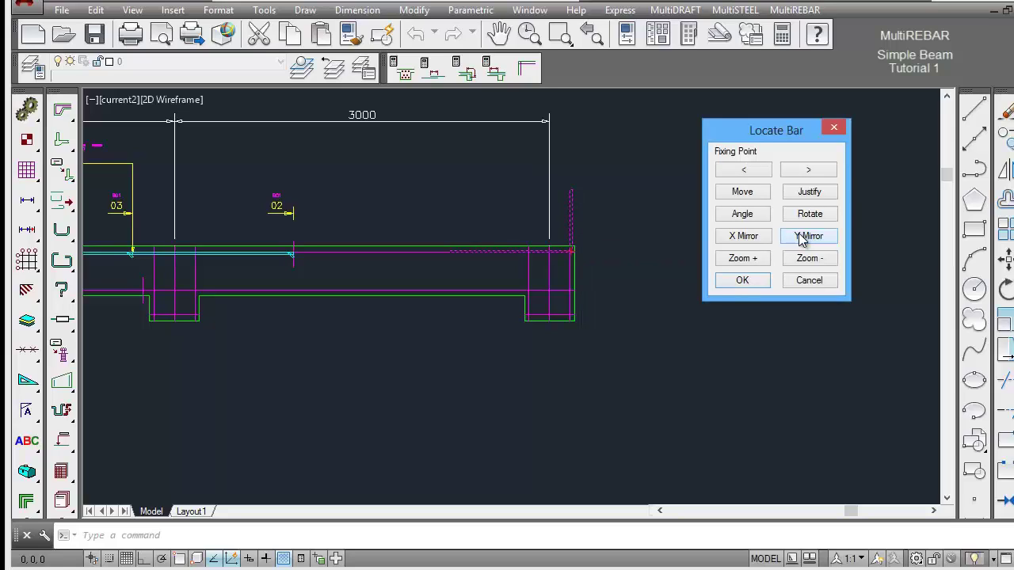
left_click(752, 240)
- Justify bar 01 to the inner side of the top and end cover lines at the edge support and accept its position
left_click(809, 194)
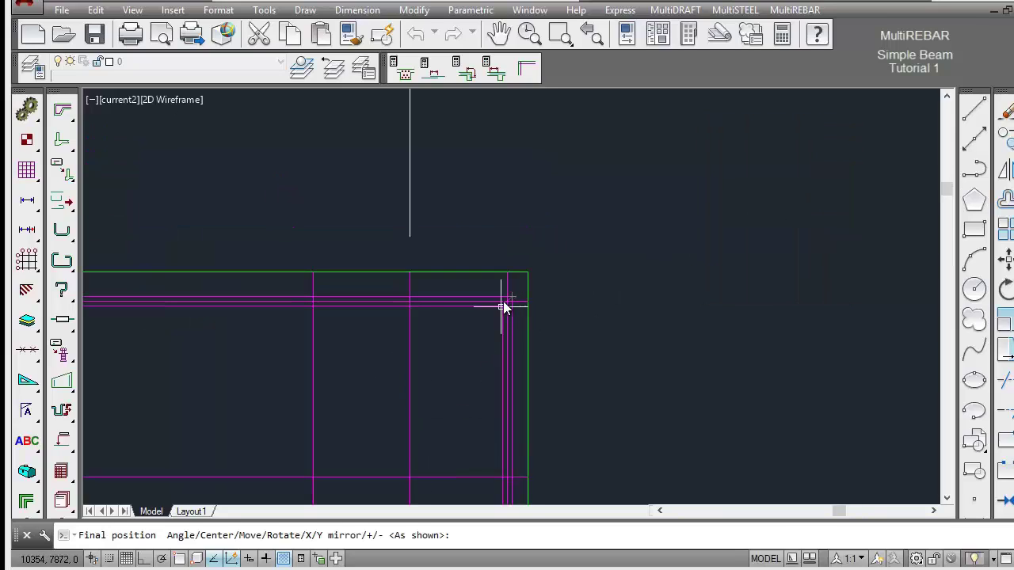
left_click(507, 313)
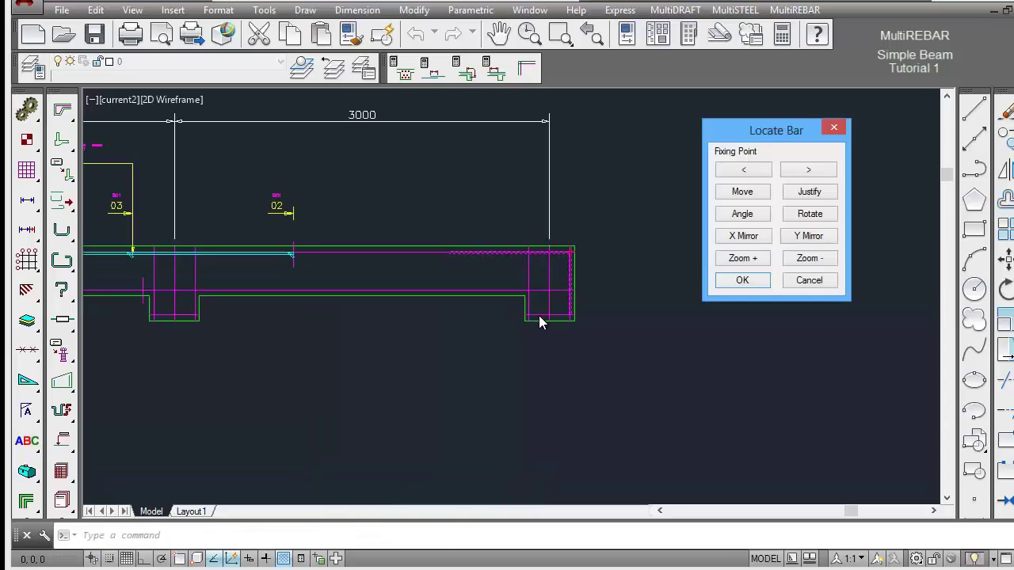
left_click(810, 200)
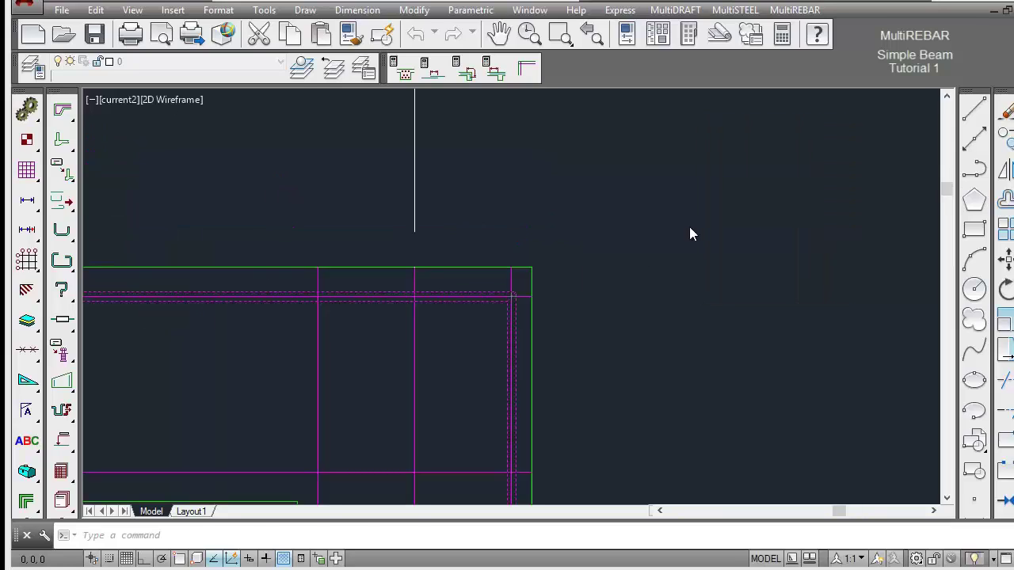
left_click(454, 385)
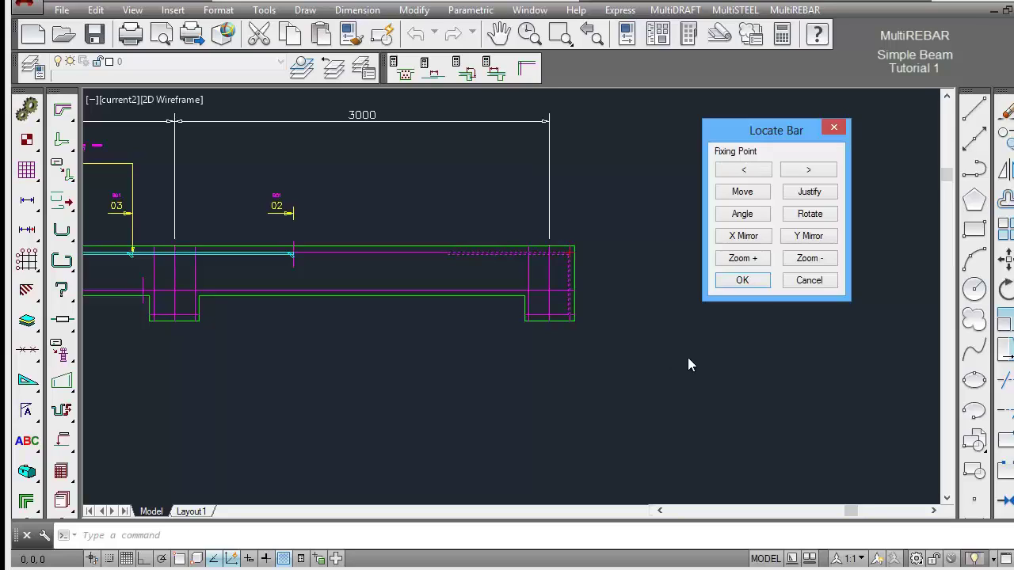
left_click(742, 281)
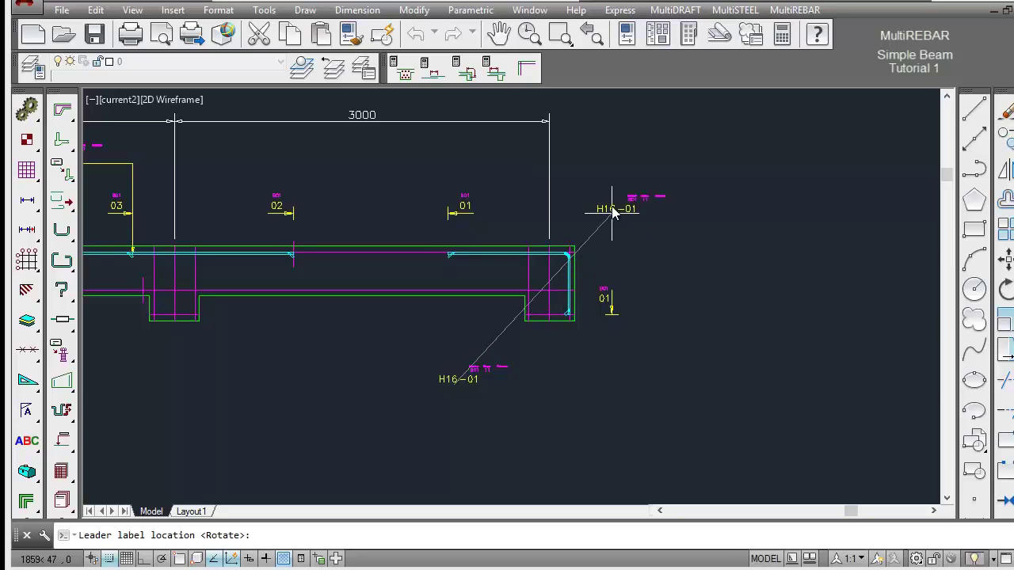
- Label bar 01 above the second span's edge support with a quantity of 4 and a leader pointing to the bar
left_click(625, 192)
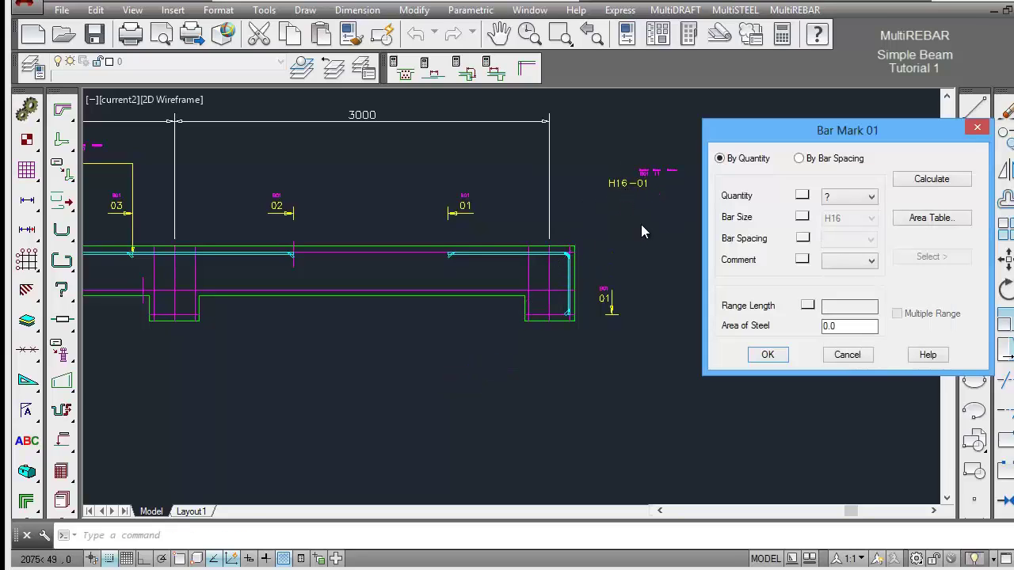
left_click(856, 200)
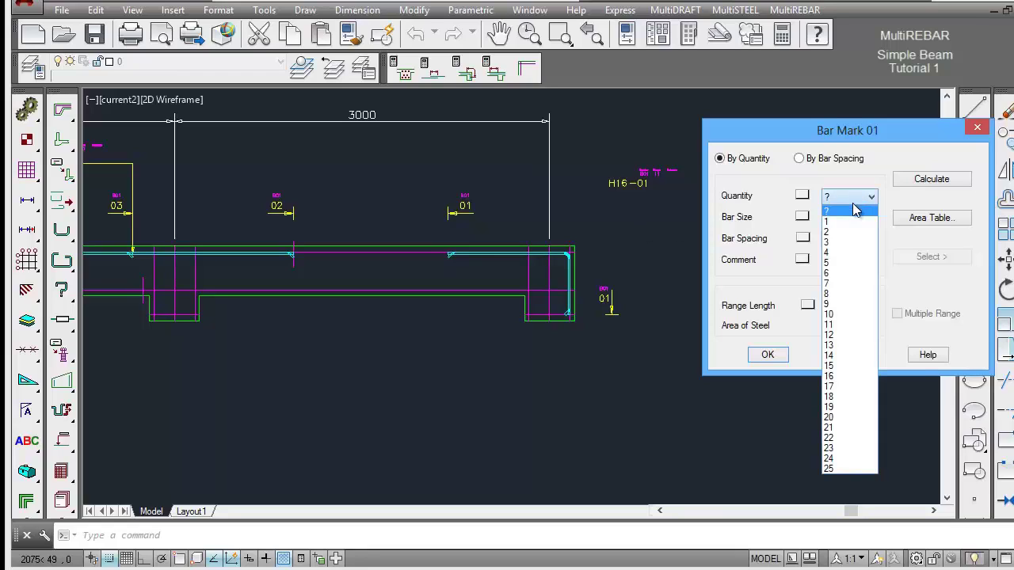
left_click(845, 252)
left_click(767, 355)
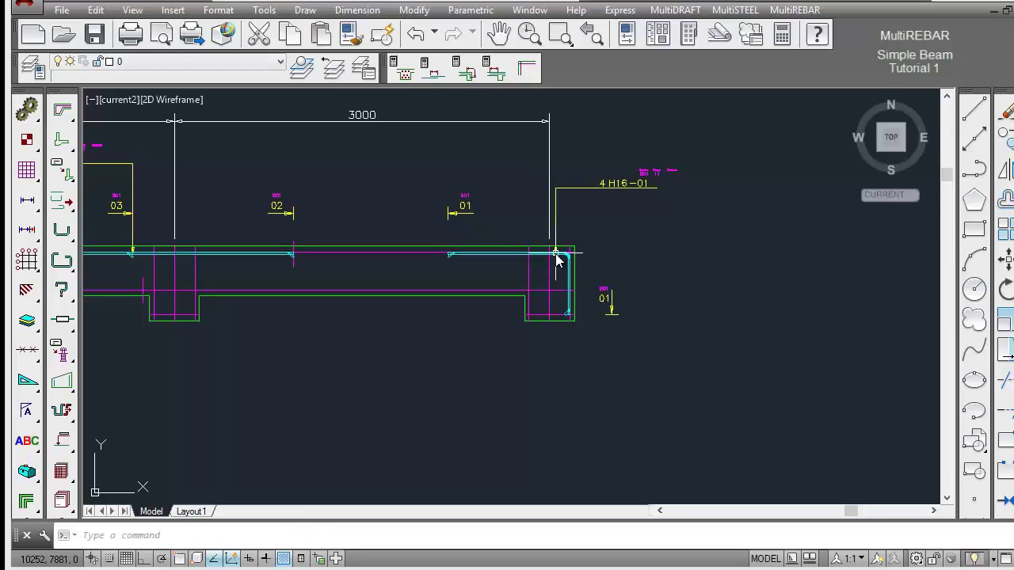
- Draw a straight H20 bottom bar, shape 00, in member B01 along the first span's bottom cover line between the two end marks
left_click(499, 34)
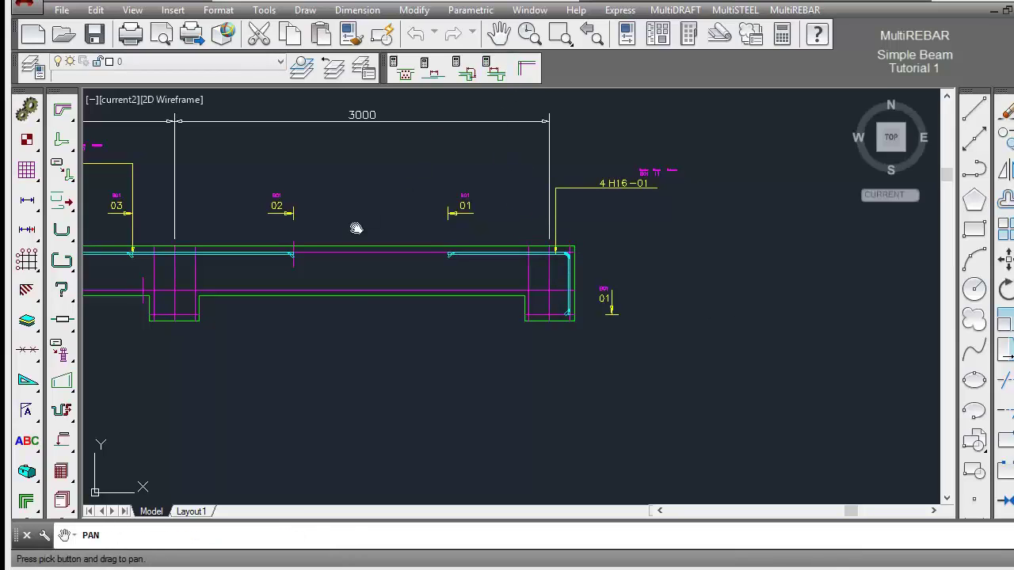
left_click_drag(243, 231, 688, 227)
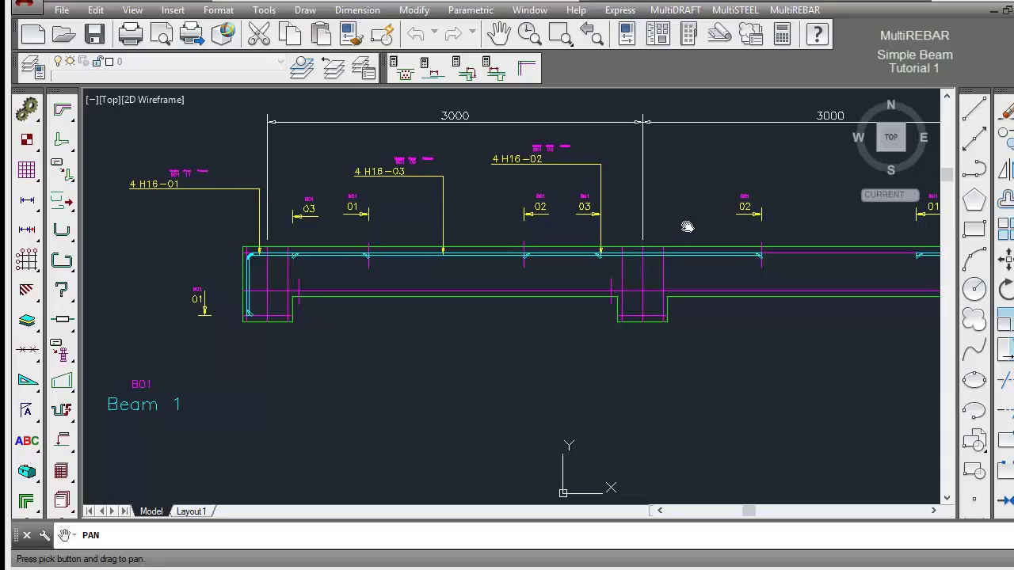
right_click(688, 224)
left_click(708, 235)
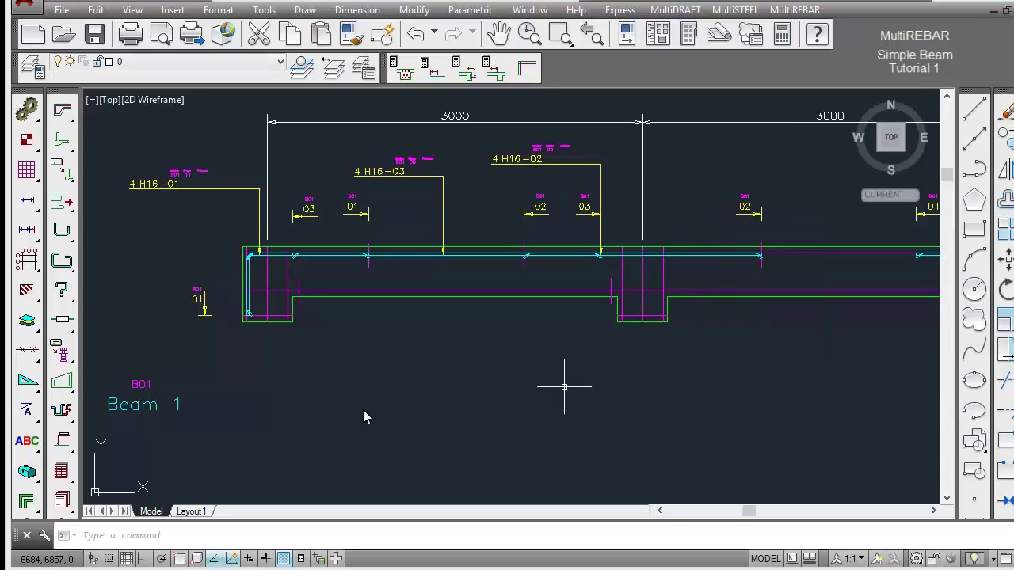
left_click(67, 236)
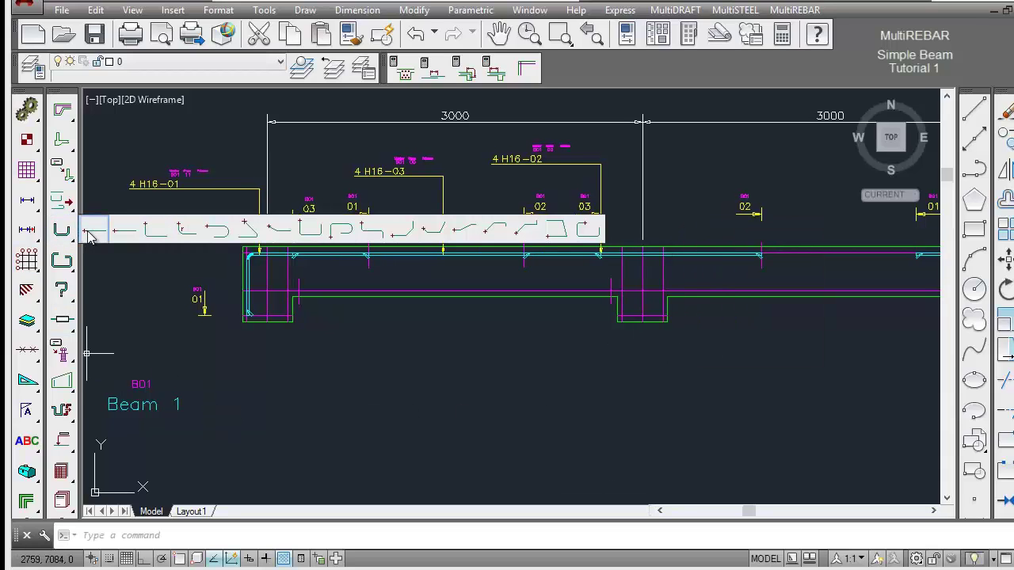
left_click(93, 234)
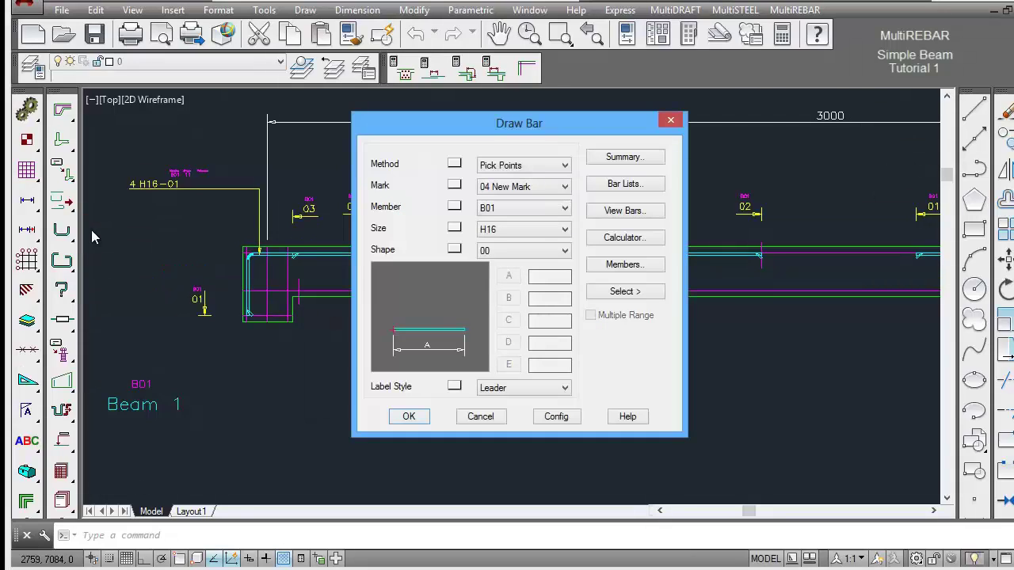
left_click(520, 229)
left_click(514, 254)
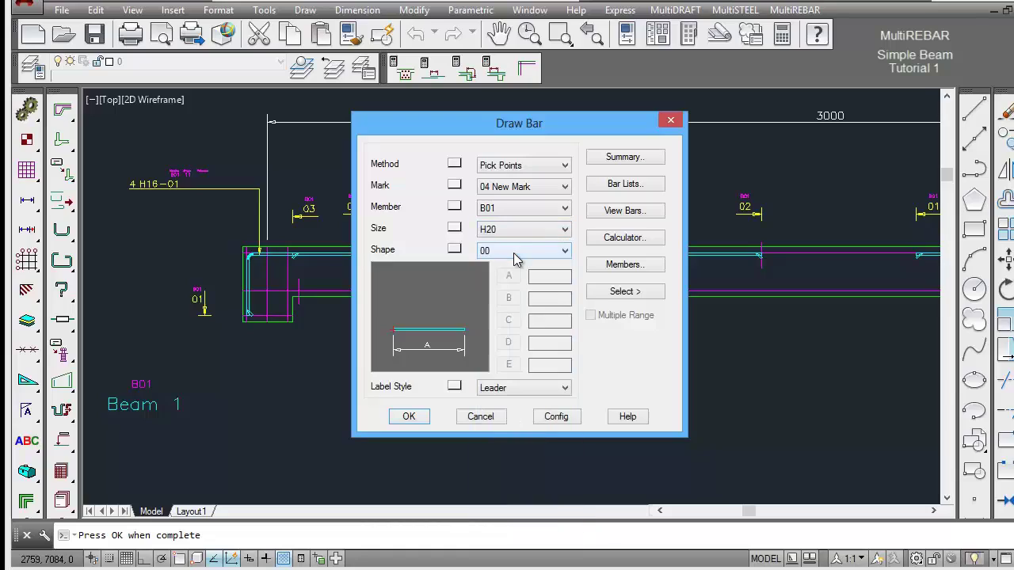
left_click(417, 426)
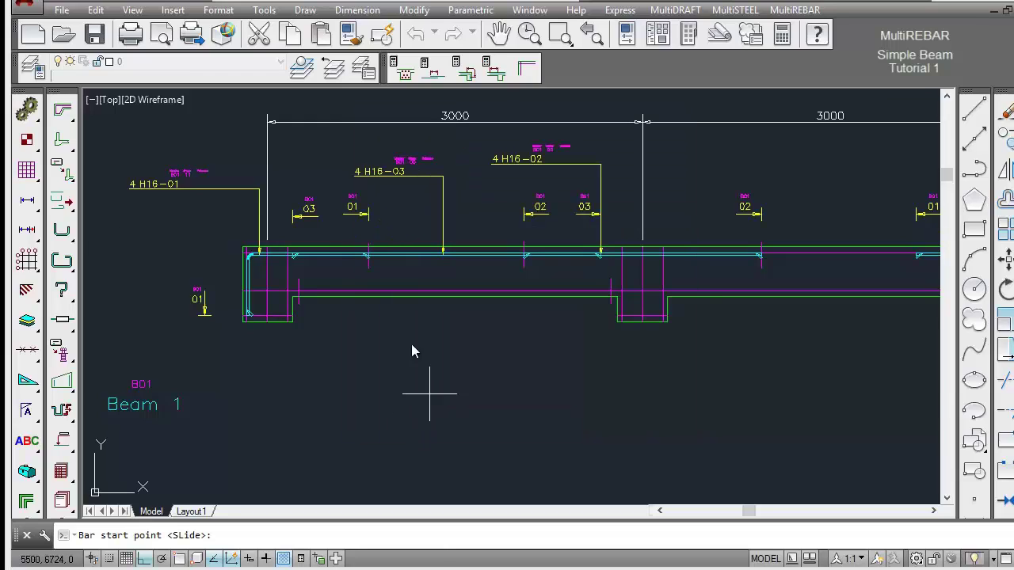
left_click(346, 300)
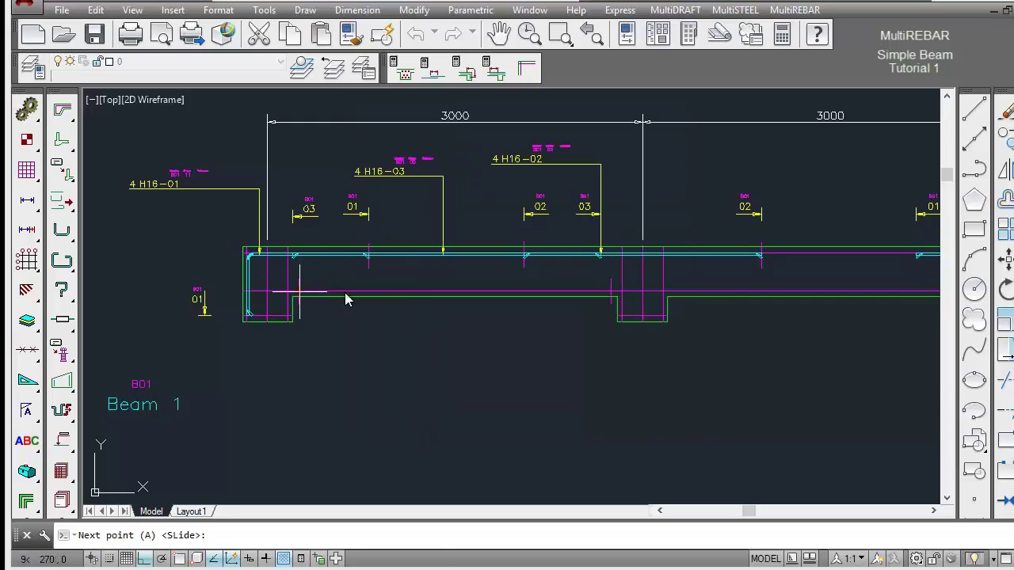
left_click(616, 298)
key("Return")
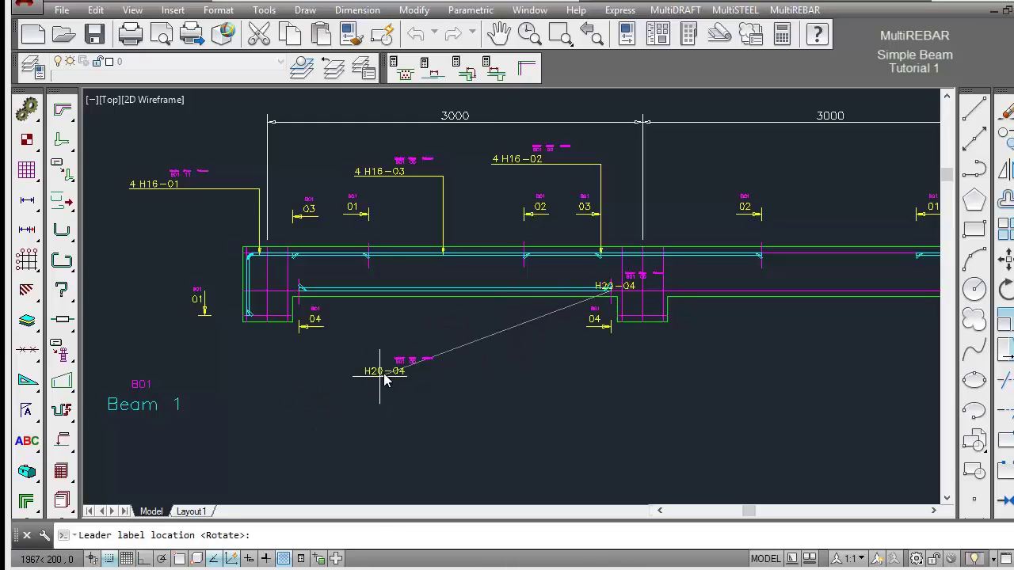
- Label bar 04 below the first span with a quantity of 2 and a leader pointing to the bar at midspan
left_click(349, 442)
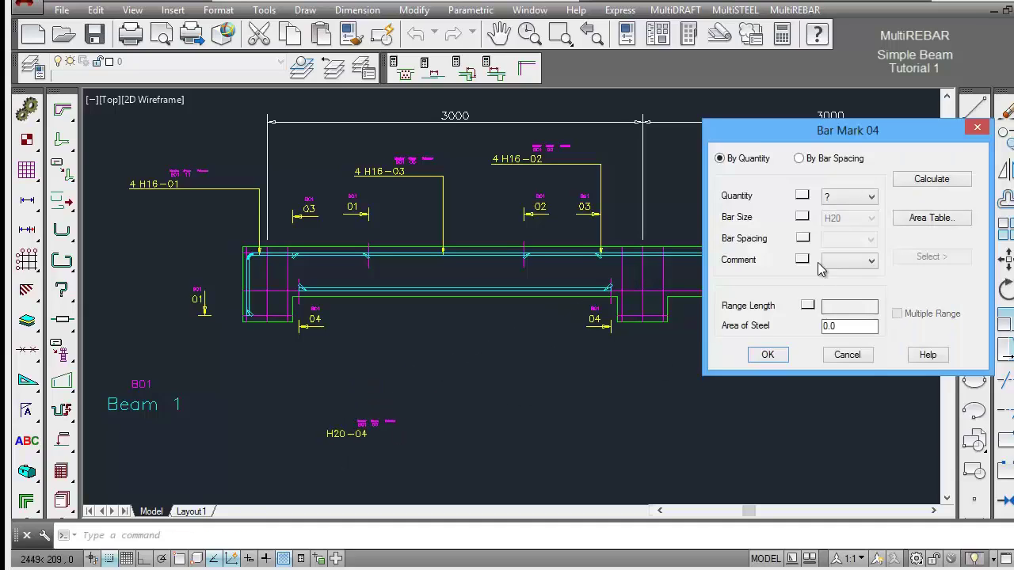
left_click(851, 198)
left_click(842, 232)
left_click(765, 355)
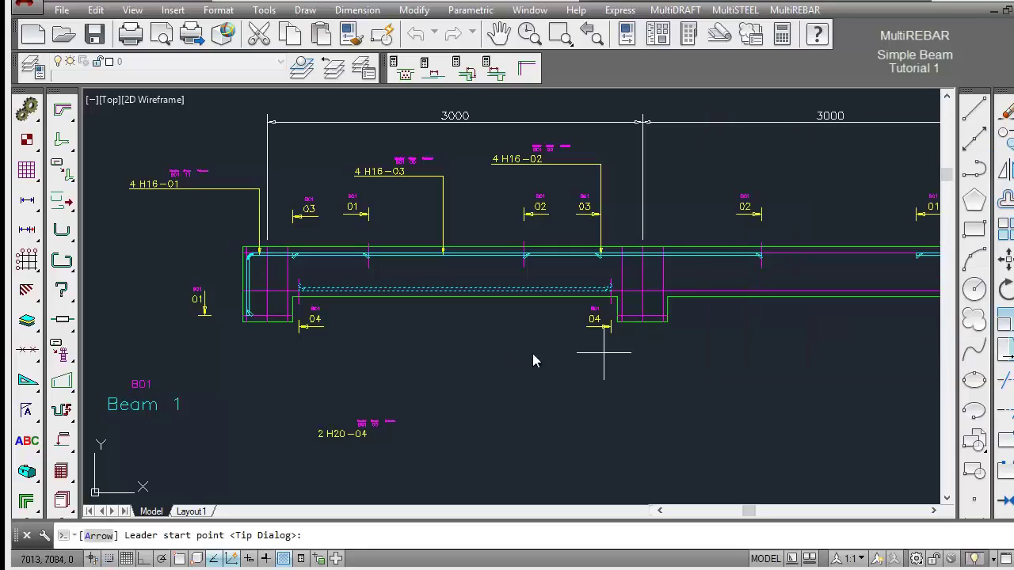
left_click(443, 294)
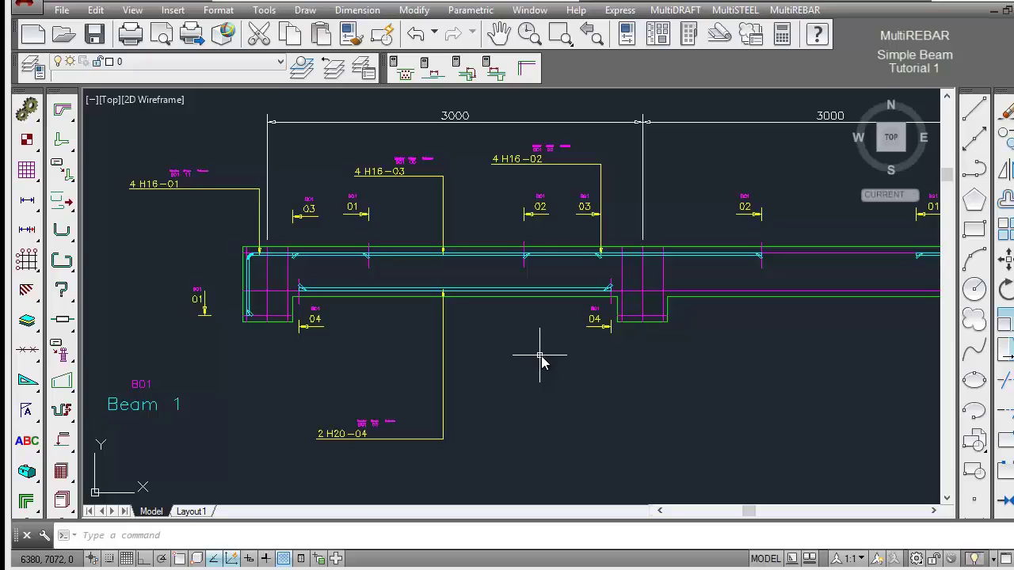
- Set up a new straight H16 bar, shape 00, for member B01 with the Pick Points method for the second span's top
left_click(499, 33)
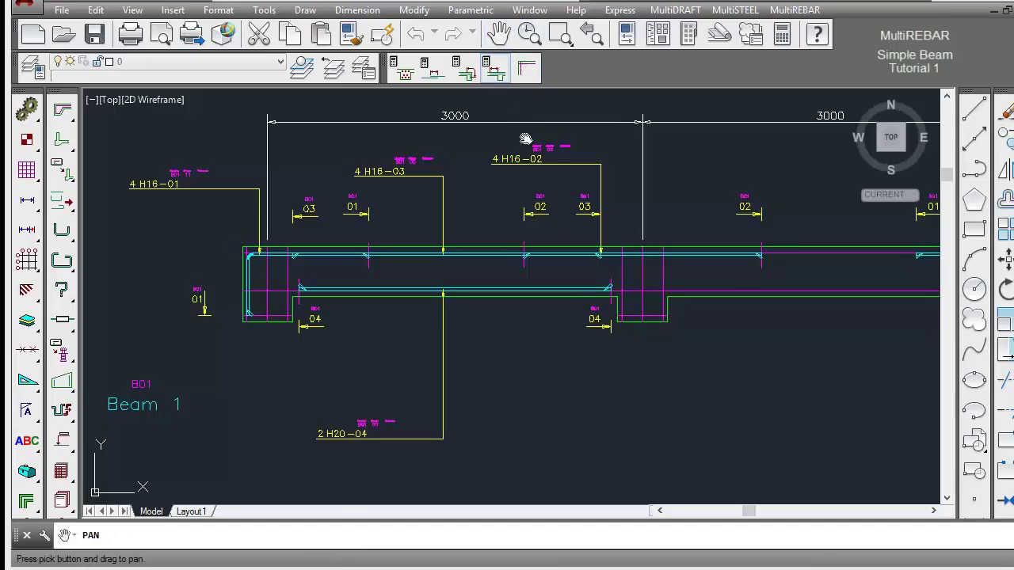
left_click_drag(731, 226, 414, 253)
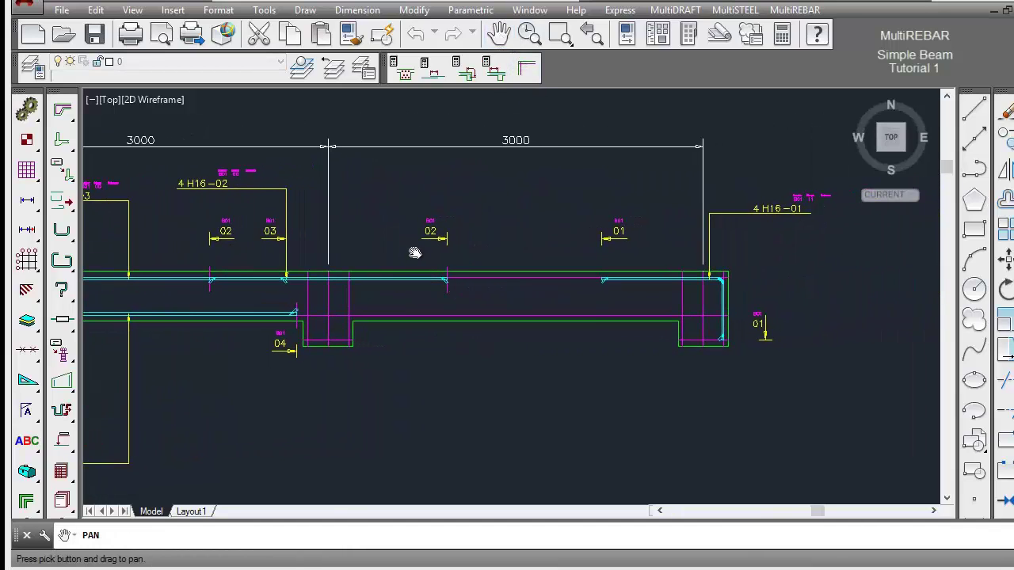
right_click(458, 253)
left_click(484, 264)
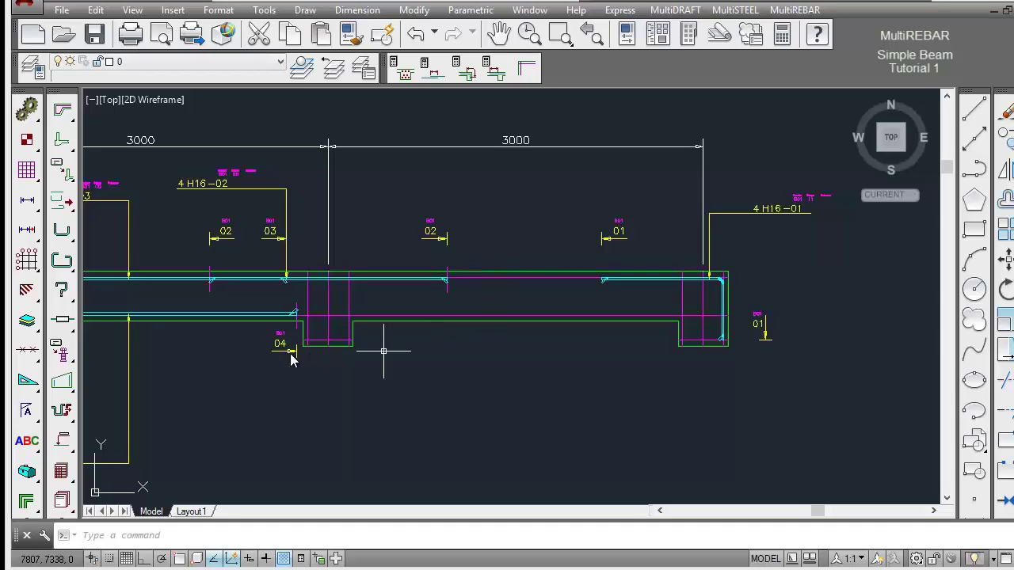
left_click(68, 231)
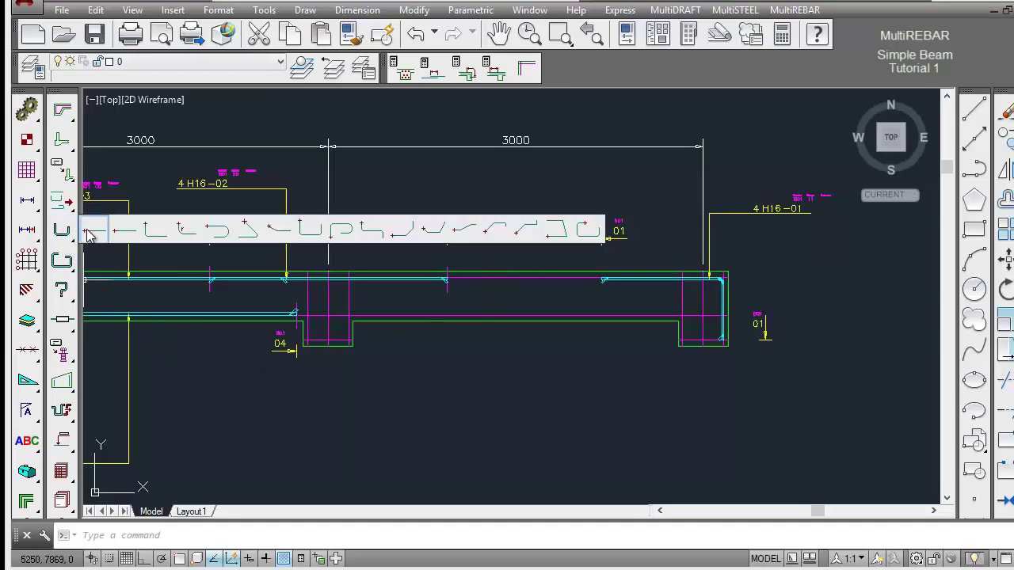
left_click(90, 232)
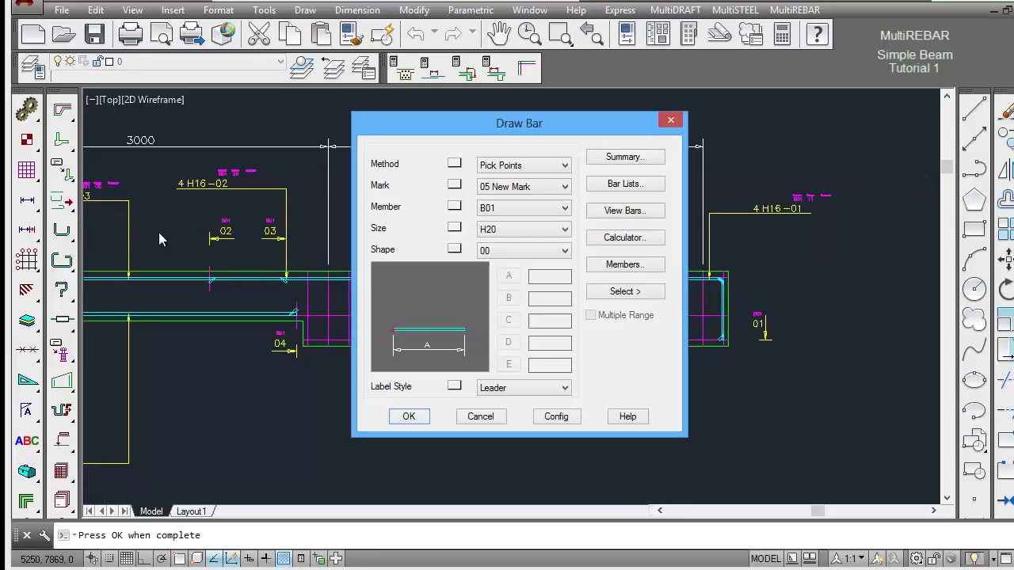
left_click(525, 230)
scroll(566, 303, "down", 5)
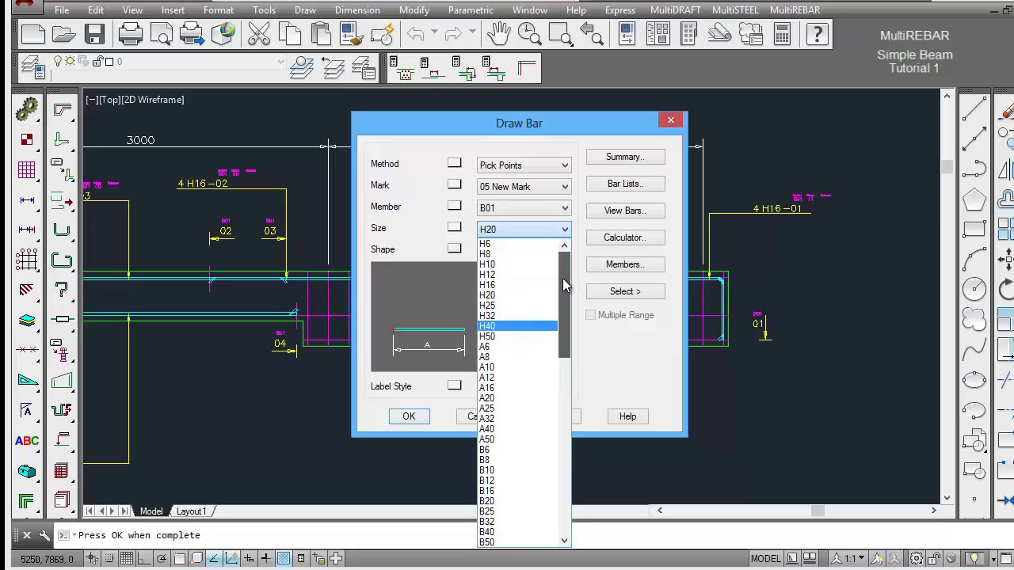
left_click(524, 287)
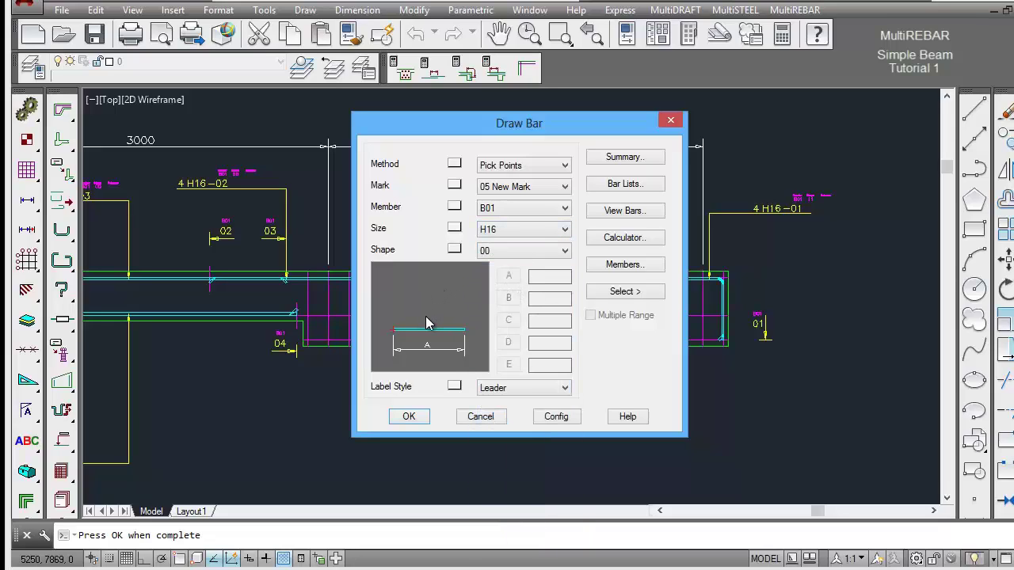
left_click(409, 417)
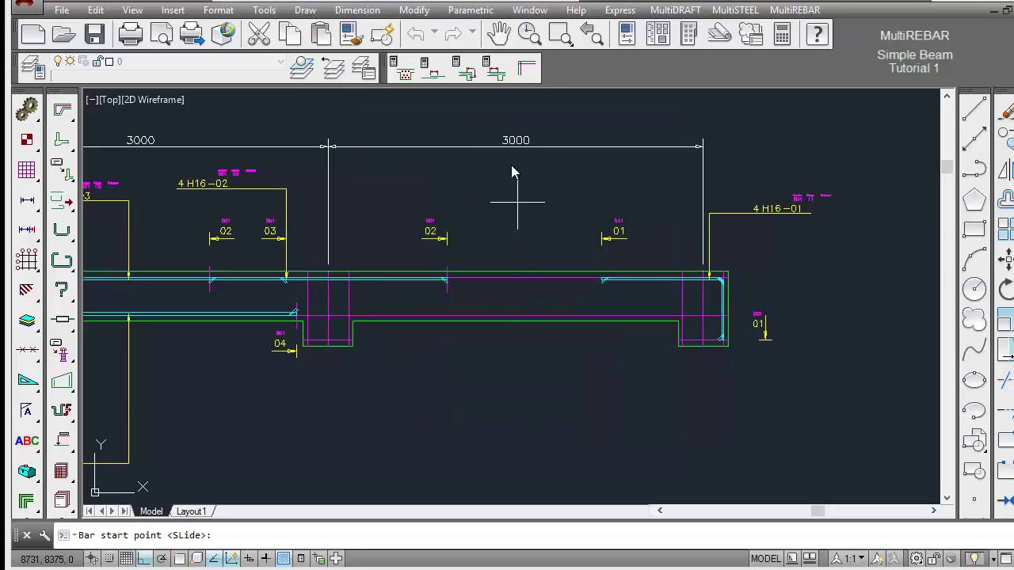
- Start the new top bar with a 608 mm tension lap over the end of bar 02 in the second span
left_click(433, 76)
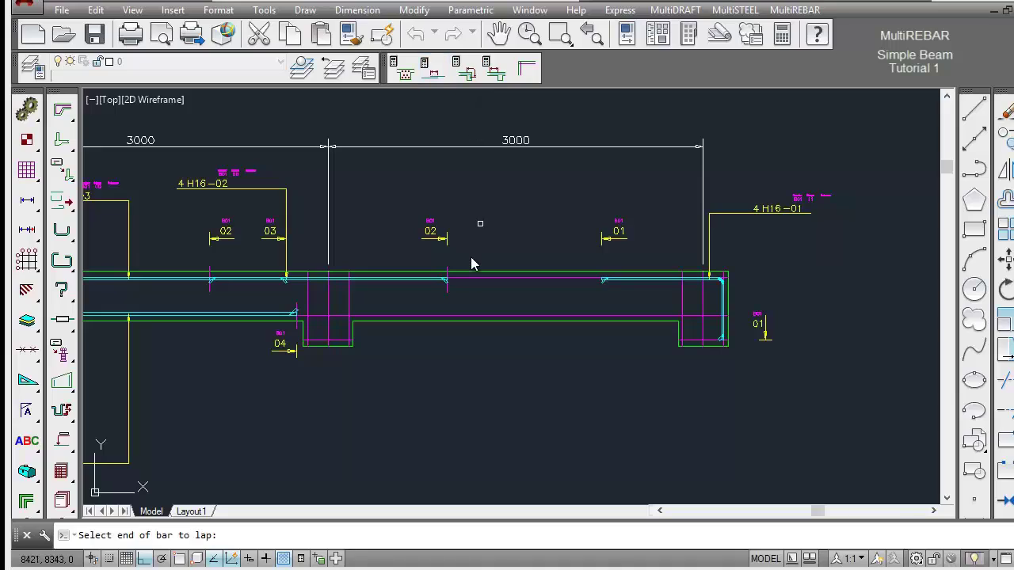
left_click(411, 282)
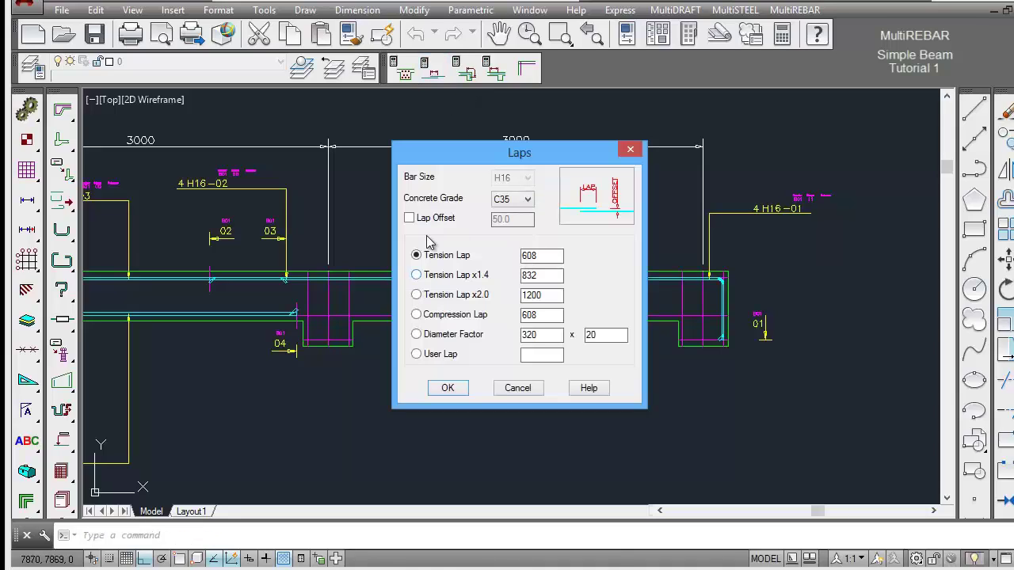
left_click(448, 388)
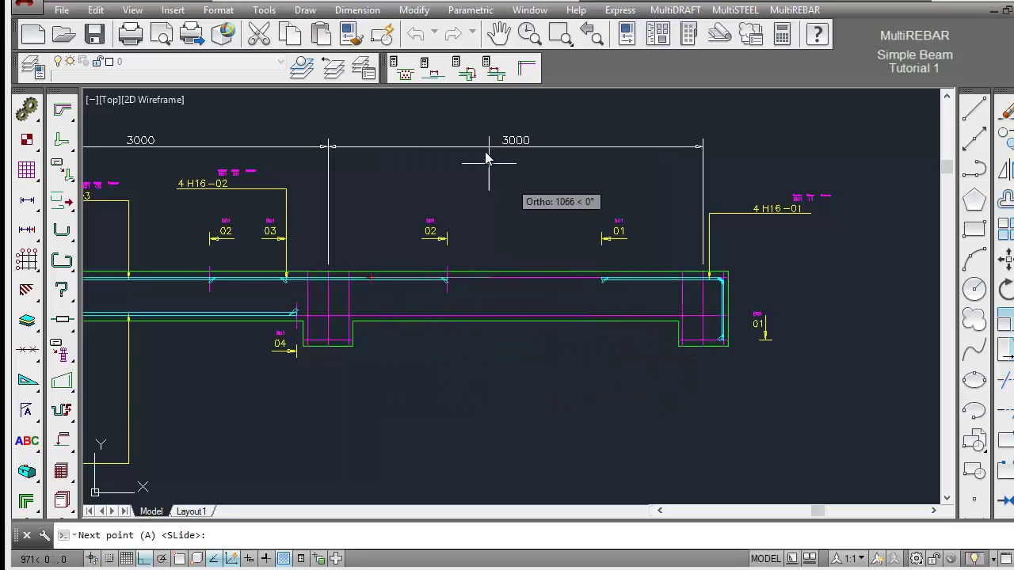
- End the new top bar with a 608 mm tension lap over bar 01 in the second span, ignoring similar bar 03
left_click(433, 71)
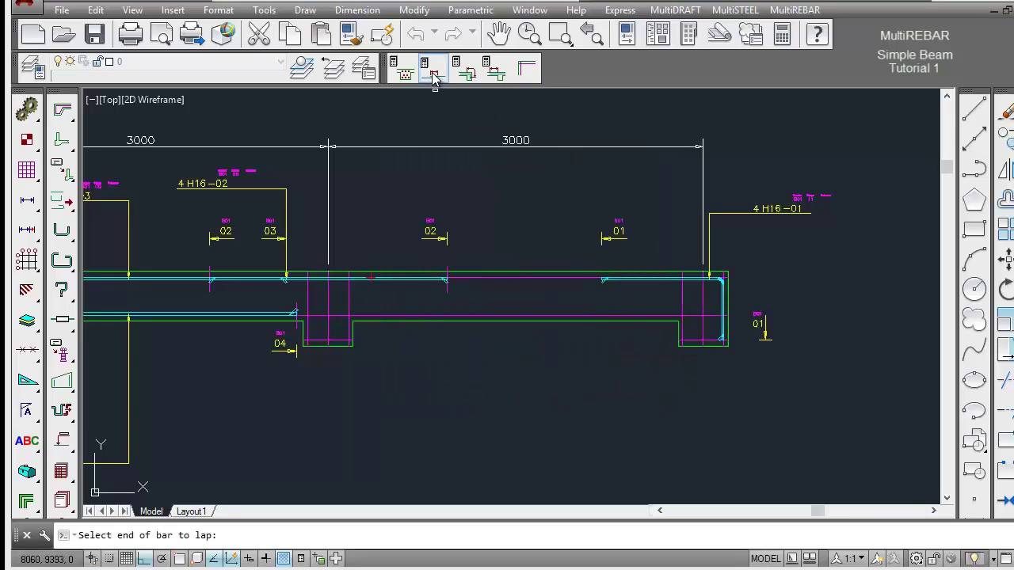
left_click(645, 284)
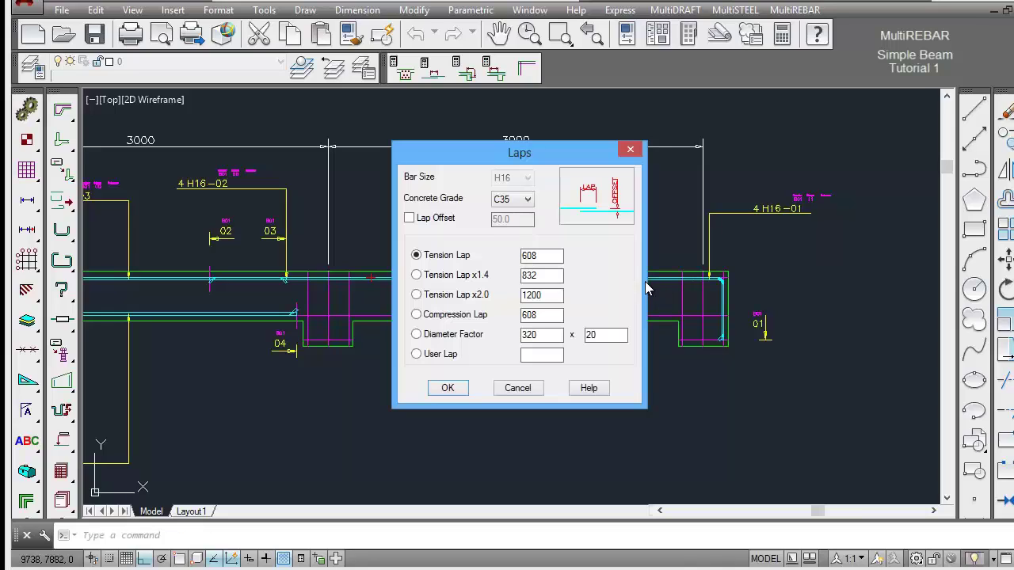
left_click(447, 388)
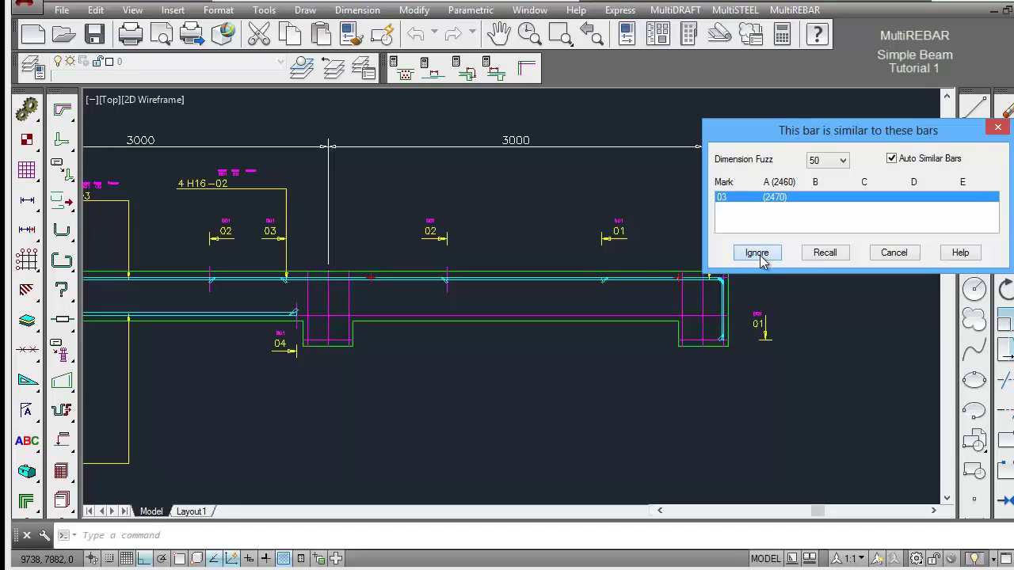
left_click(757, 254)
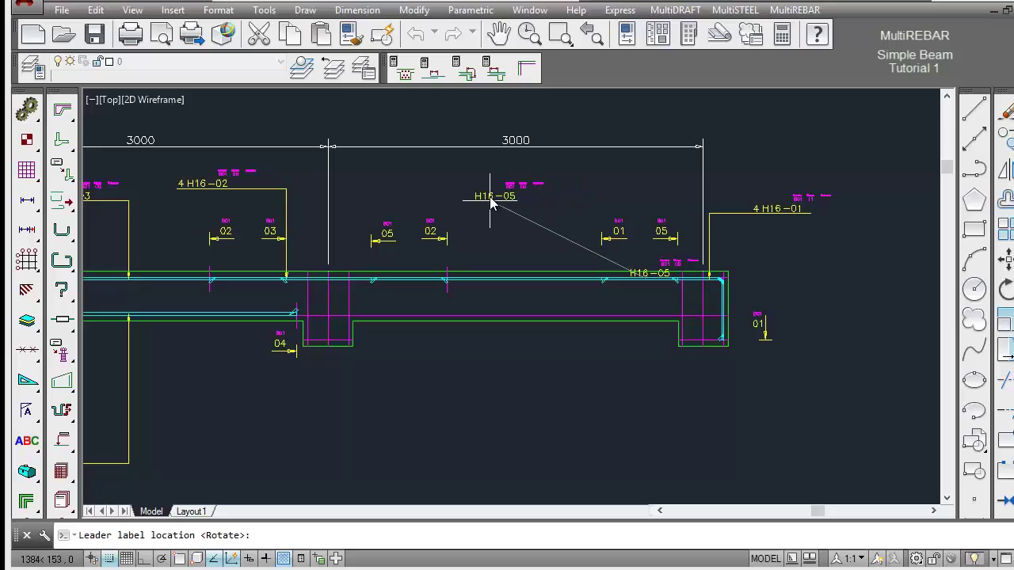
- Label bar 05 above the second span with a quantity of 4 and a leader pointing to the bar
left_click(474, 191)
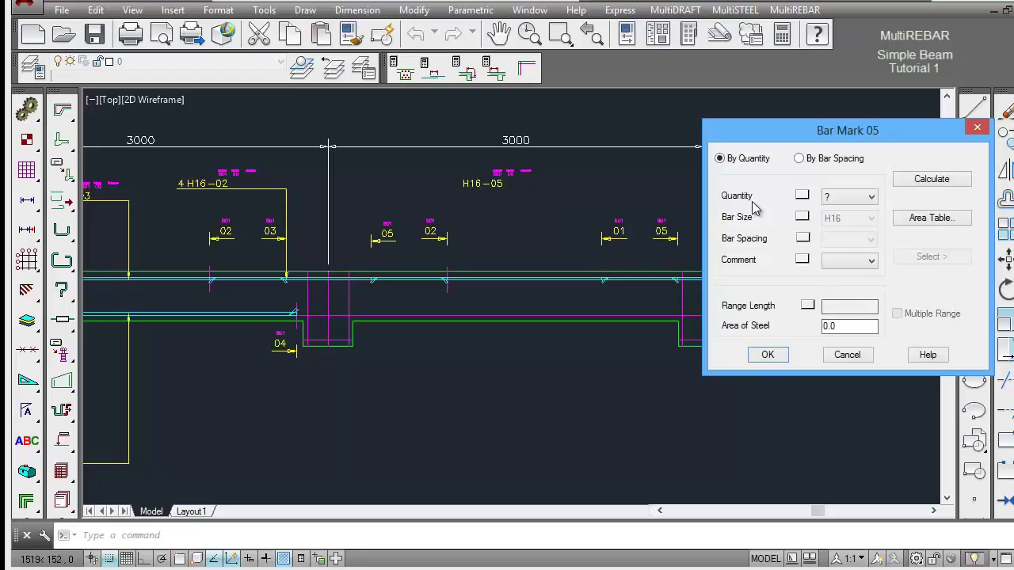
left_click(848, 200)
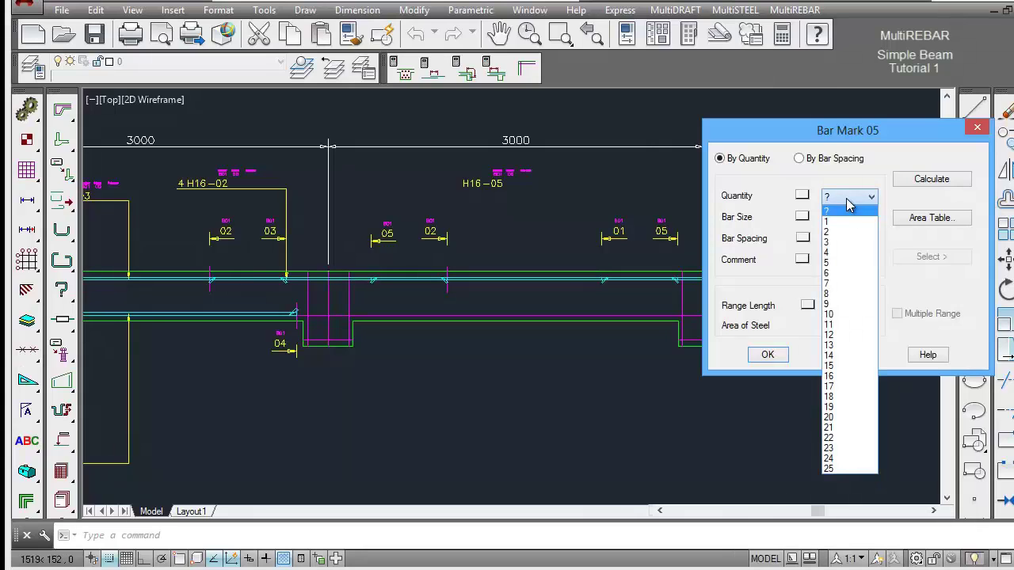
left_click(843, 254)
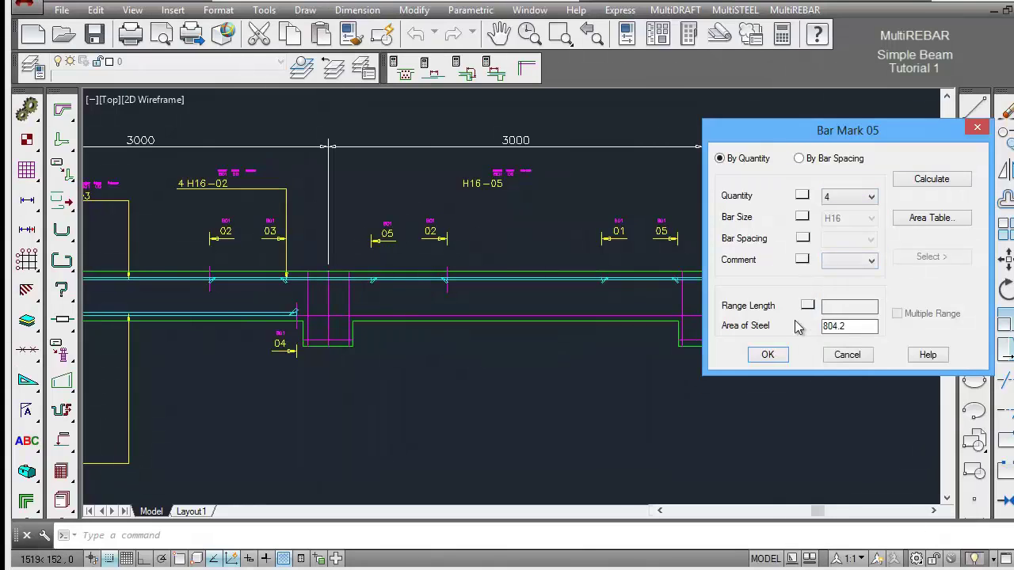
left_click(767, 354)
left_click(563, 280)
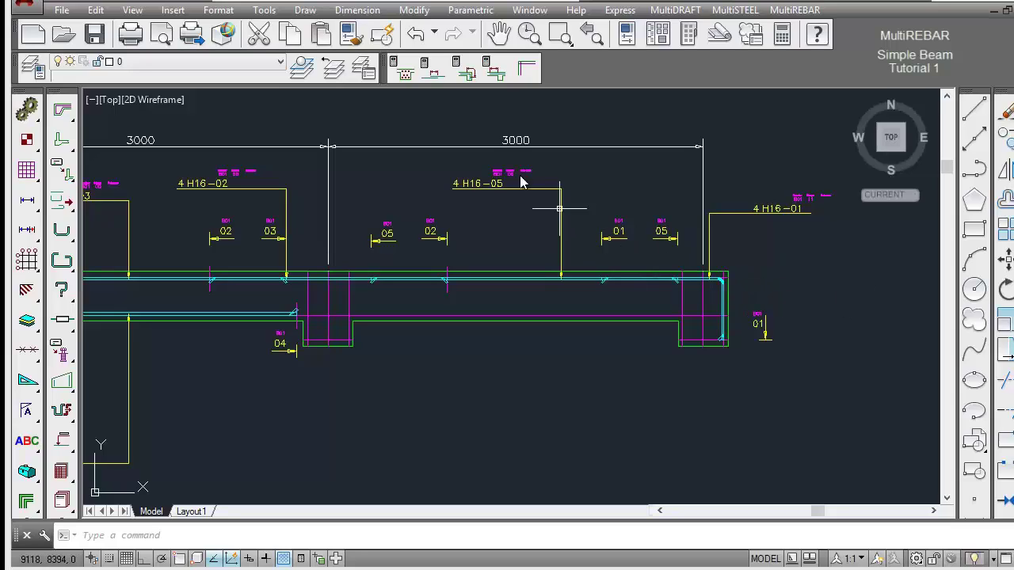
- Copy bottom bar 04 with its end marks and label into the second span, from the first span's inner support corner to the matching corner
left_click(499, 34)
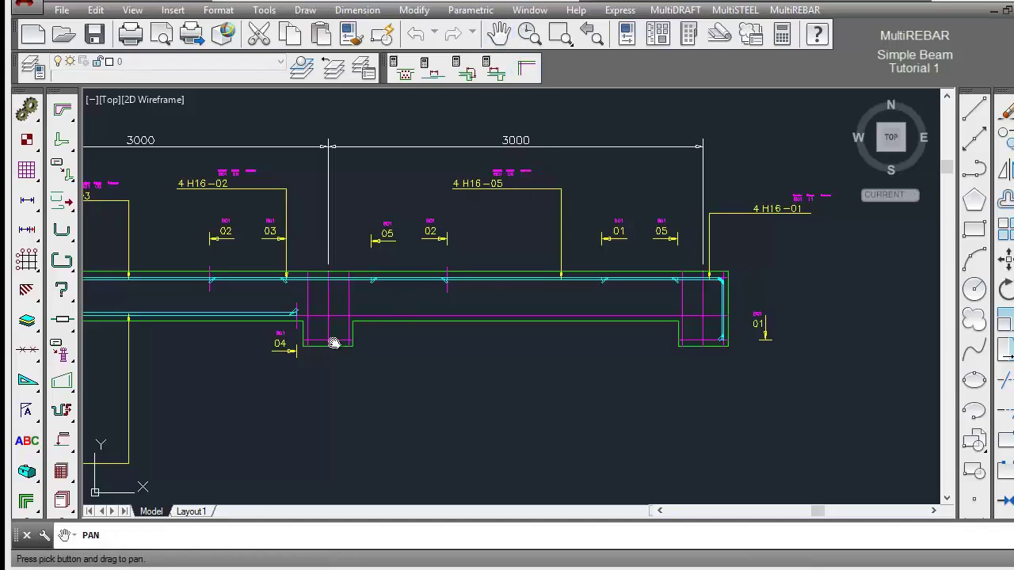
left_click_drag(331, 341, 544, 340)
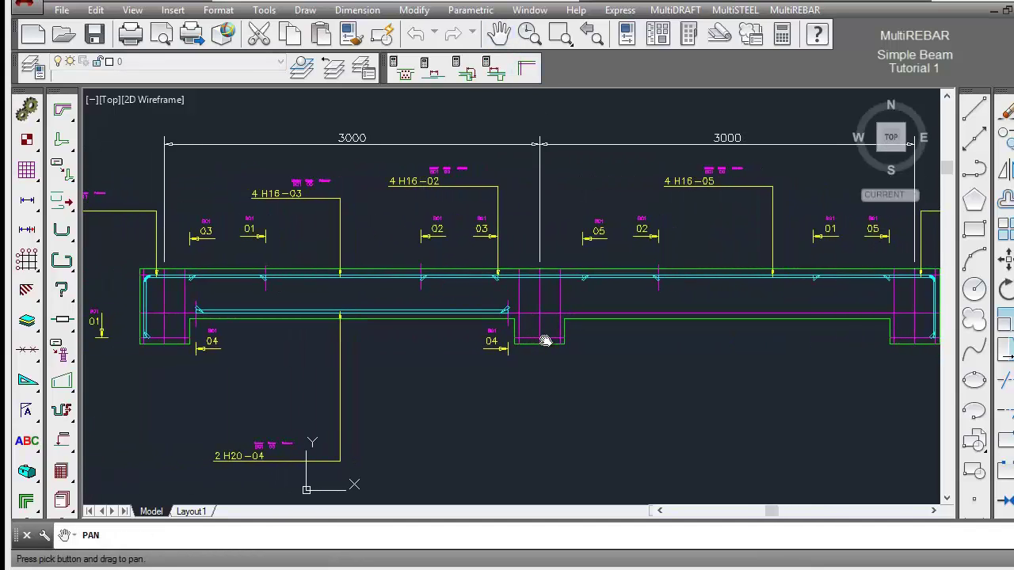
right_click(586, 362)
left_click(614, 373)
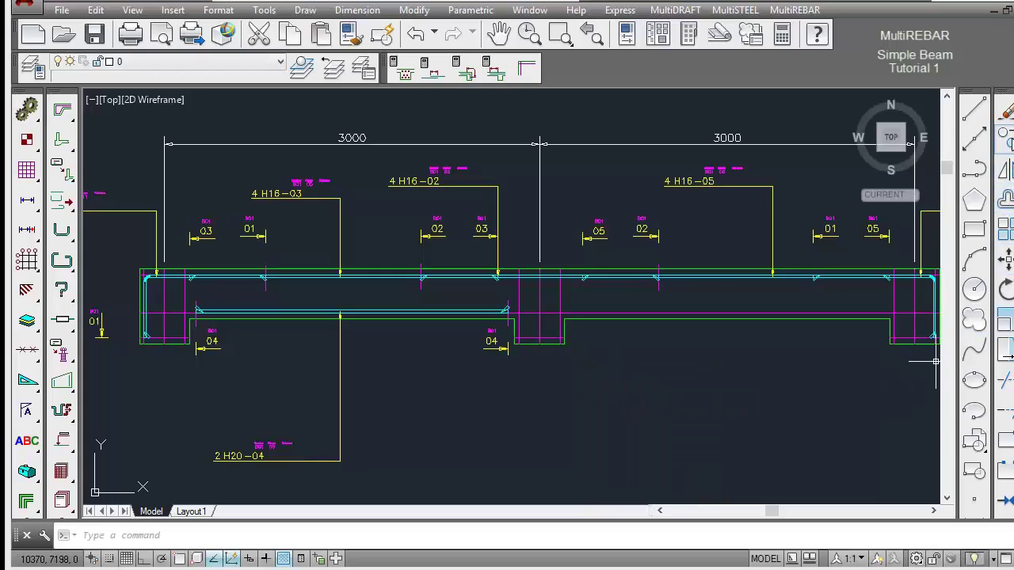
left_click(1004, 139)
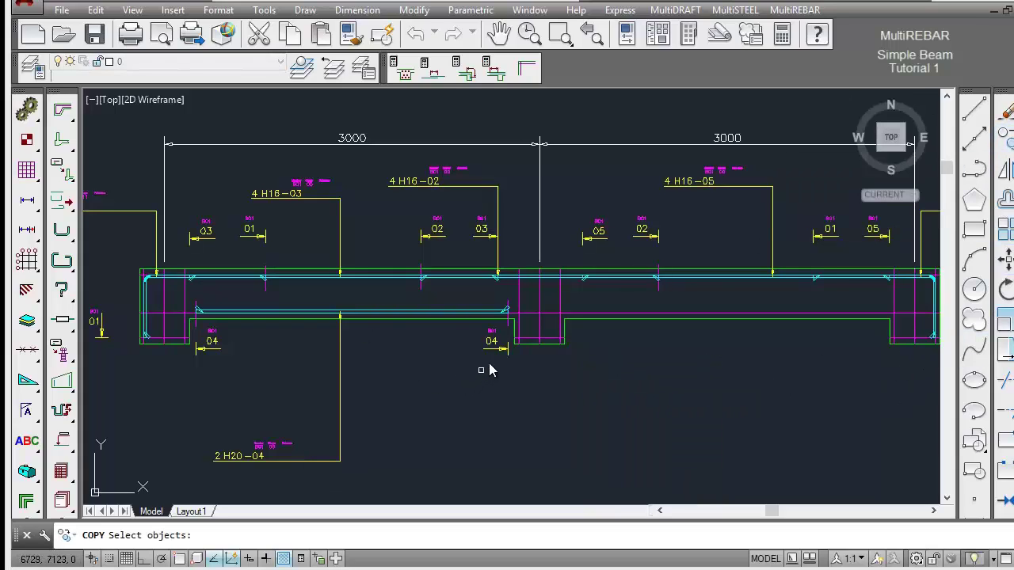
left_click(493, 350)
left_click(480, 321)
left_click(313, 303)
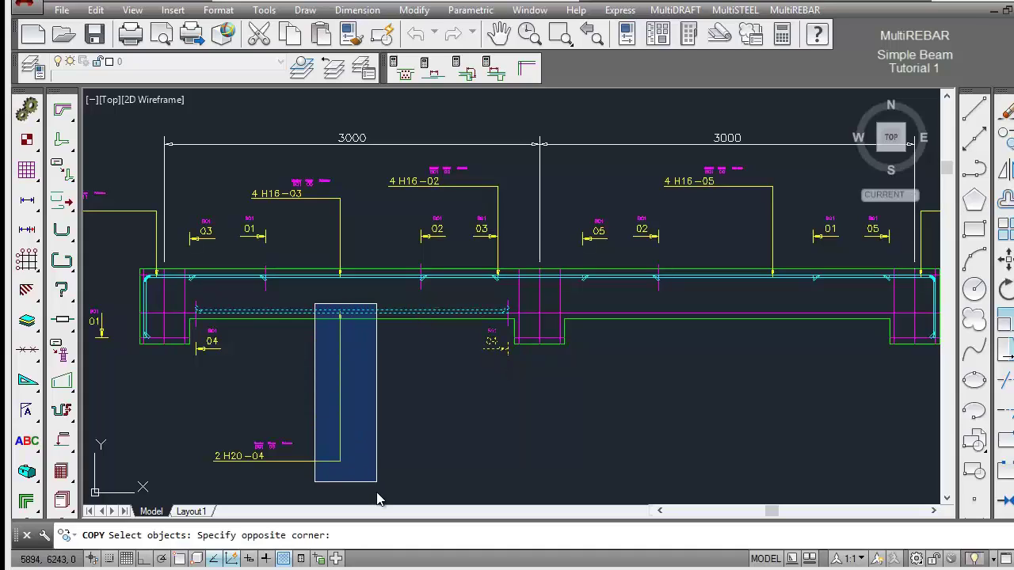
left_click(376, 485)
left_click(373, 489)
left_click(217, 442)
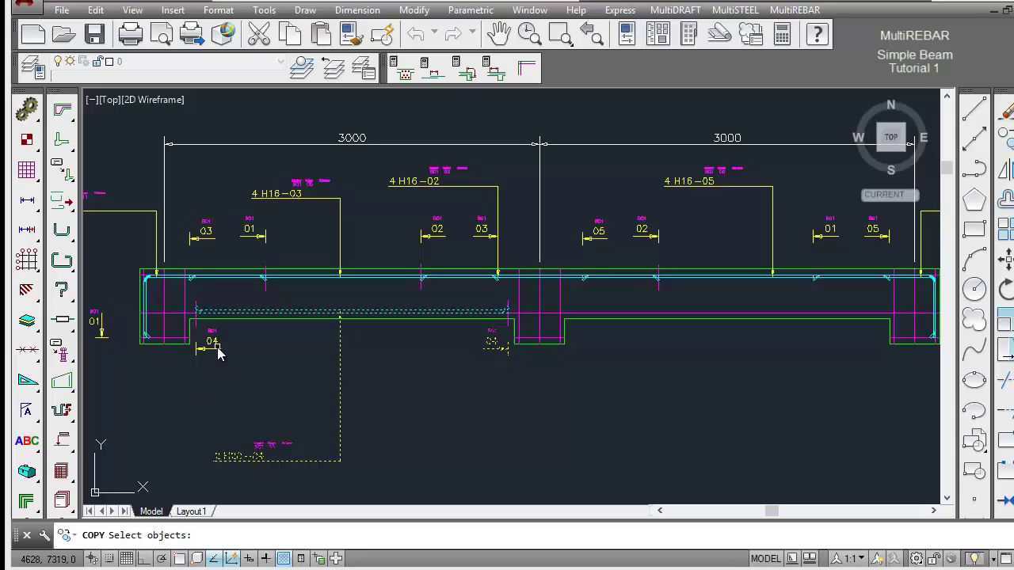
left_click(215, 354)
key("Return")
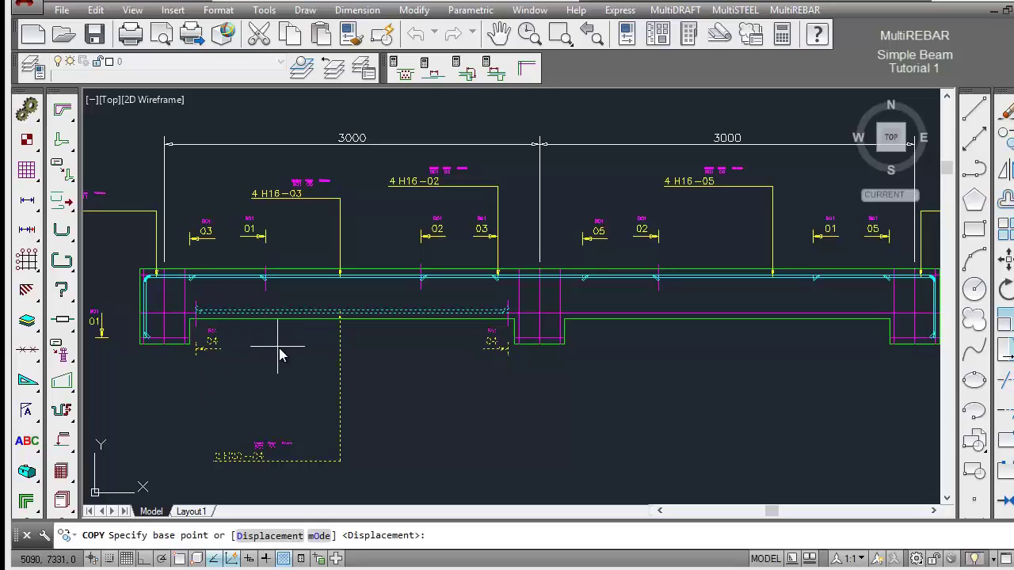
right_click(280, 353, "shift")
left_click(354, 307)
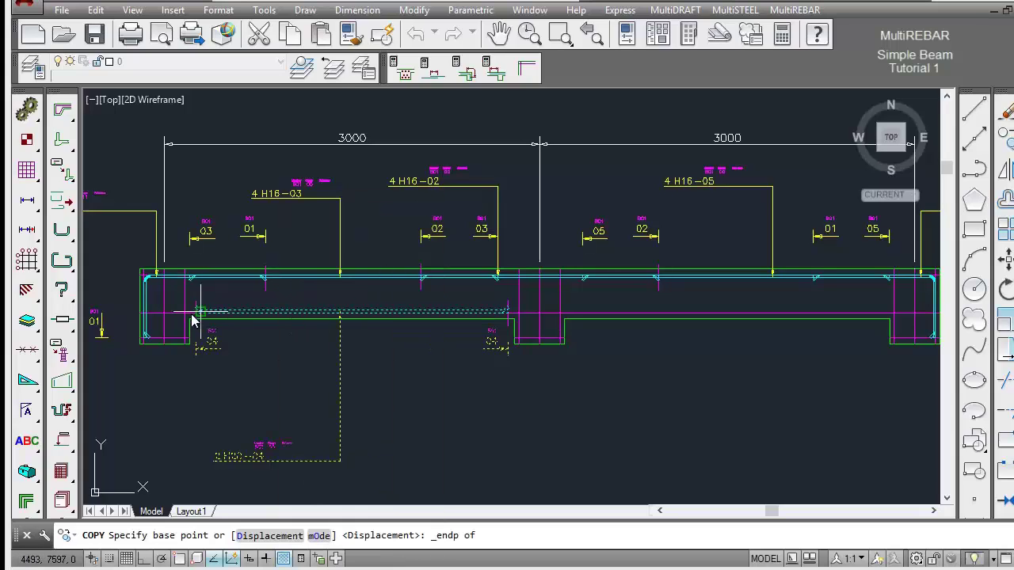
left_click(190, 320)
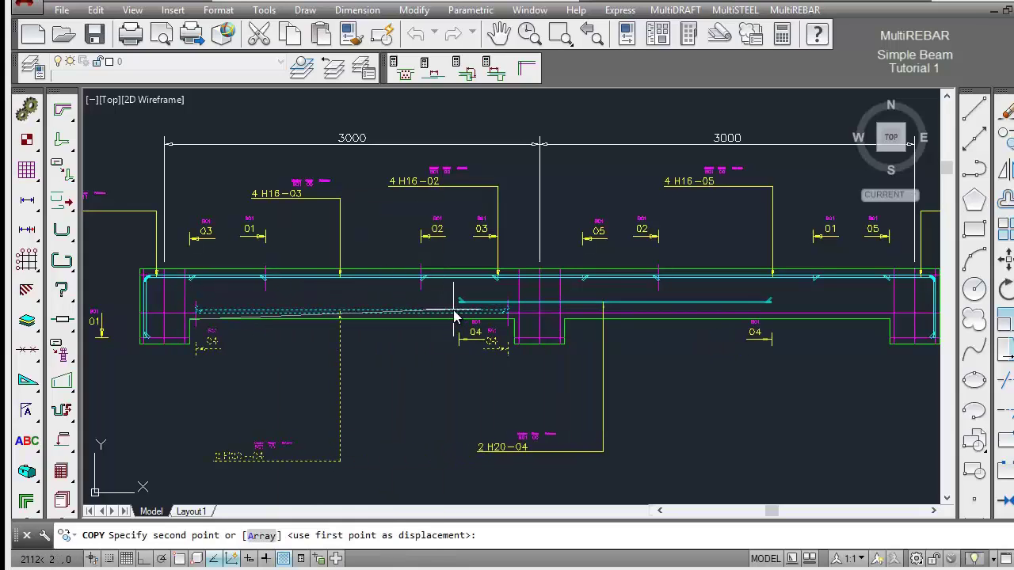
right_click(454, 316, "shift")
left_click(509, 311)
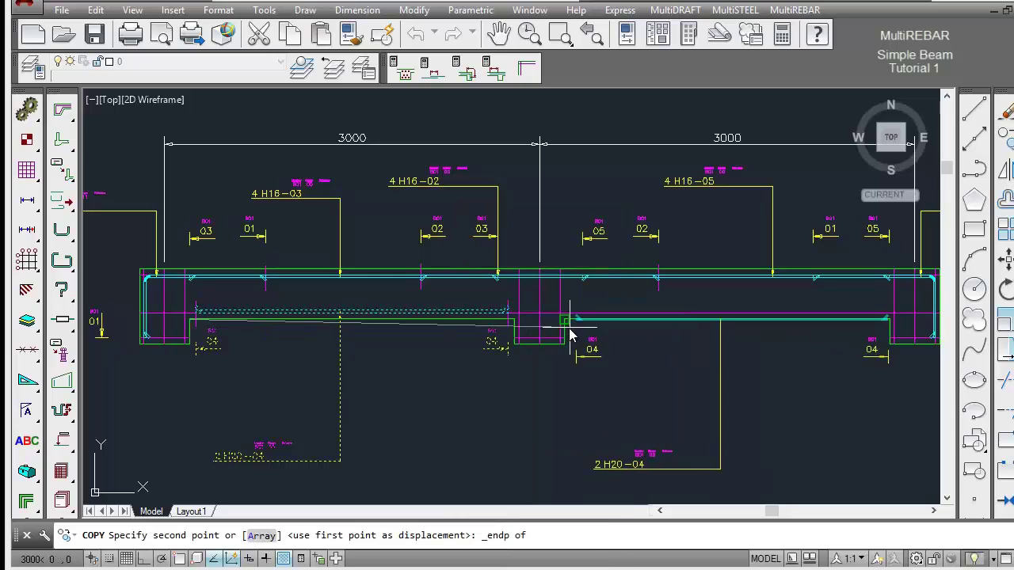
left_click(570, 336)
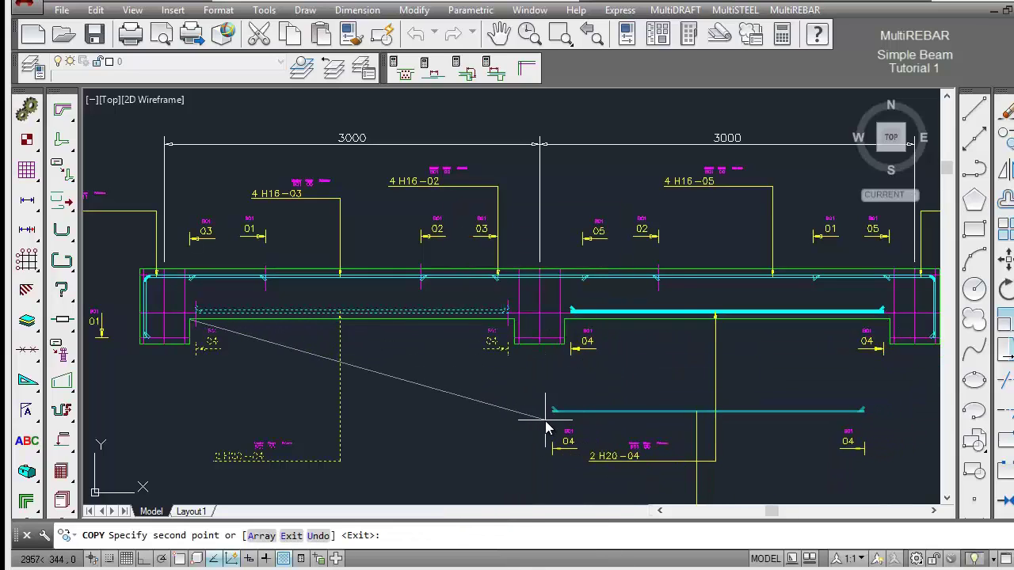
right_click(547, 415)
left_click(582, 213)
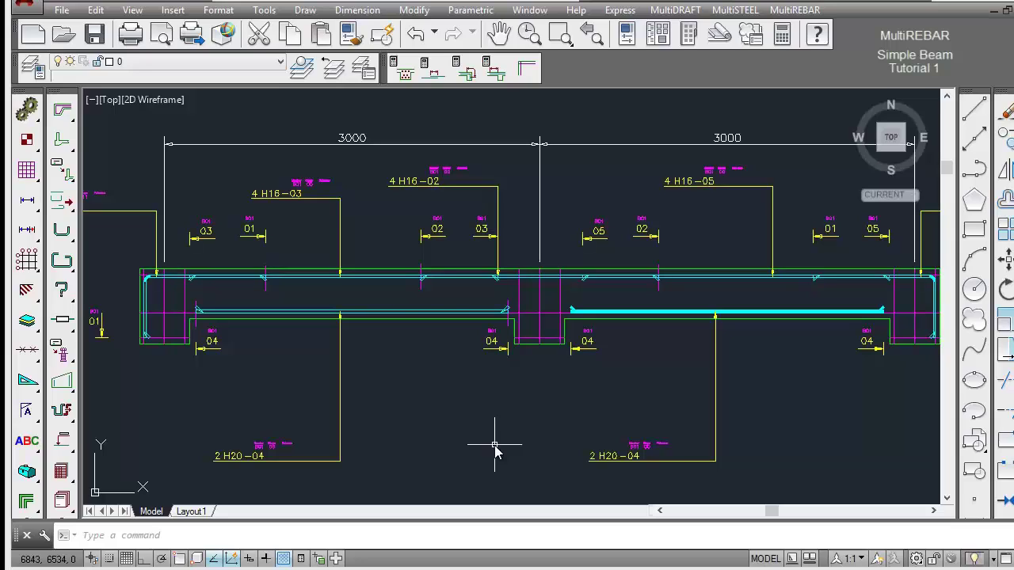
- Start a new straight H16 bar, shape 00, in member B01 with a 608 mm tension lap offset 50 mm above the first span's bar 04
left_click(63, 231)
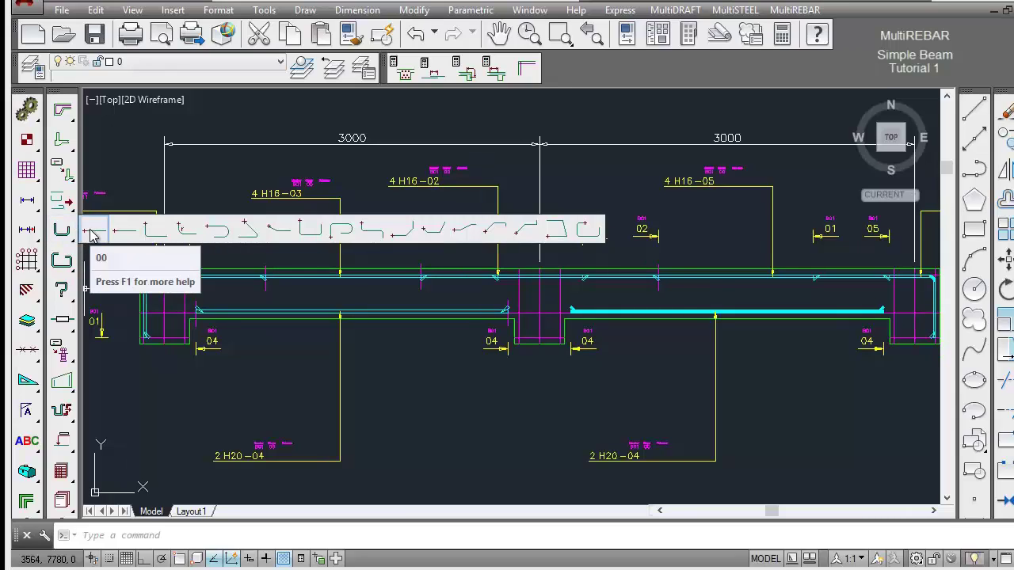
left_click(93, 232)
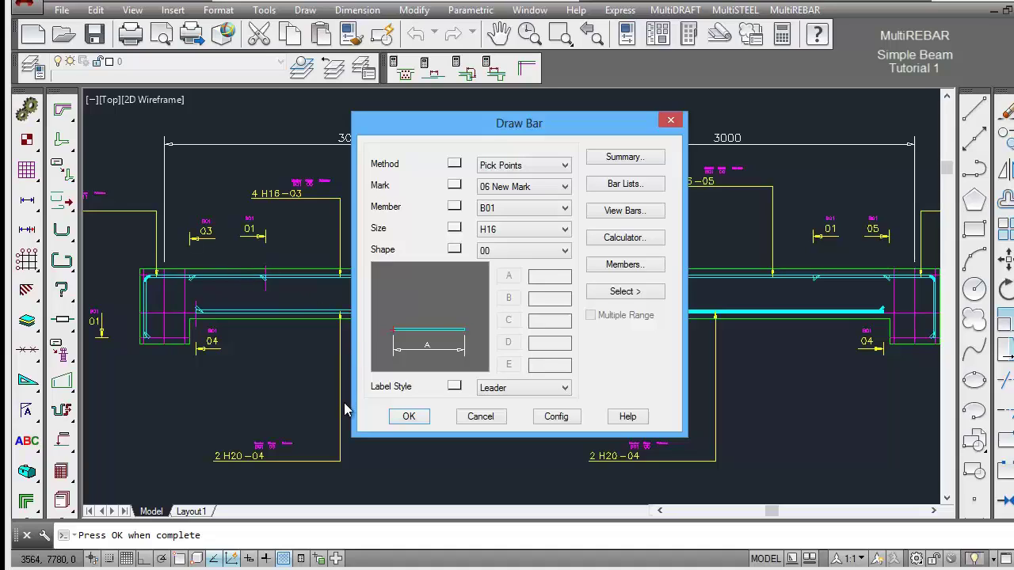
left_click(408, 417)
left_click(442, 73)
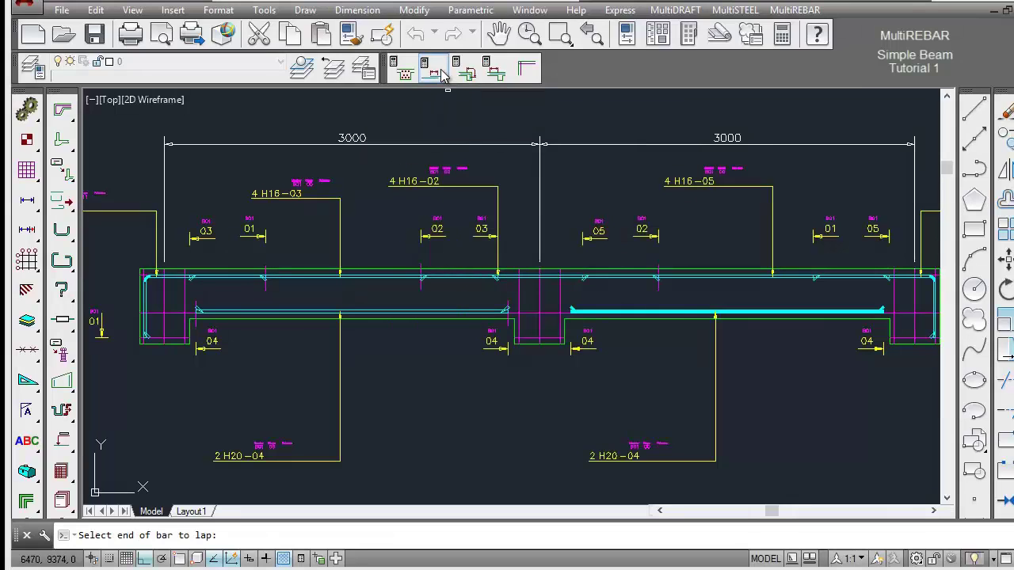
left_click(478, 316)
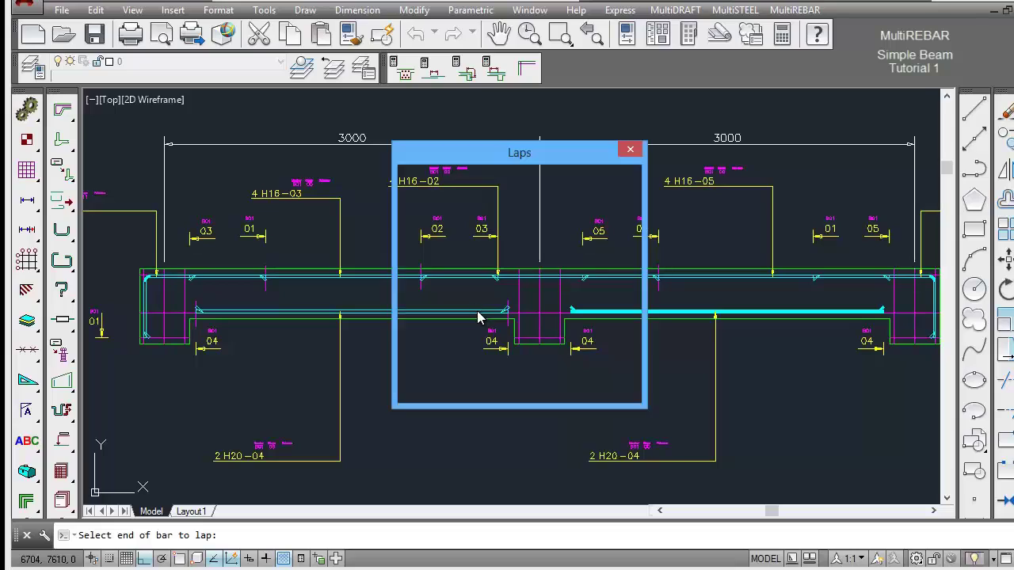
left_click(409, 219)
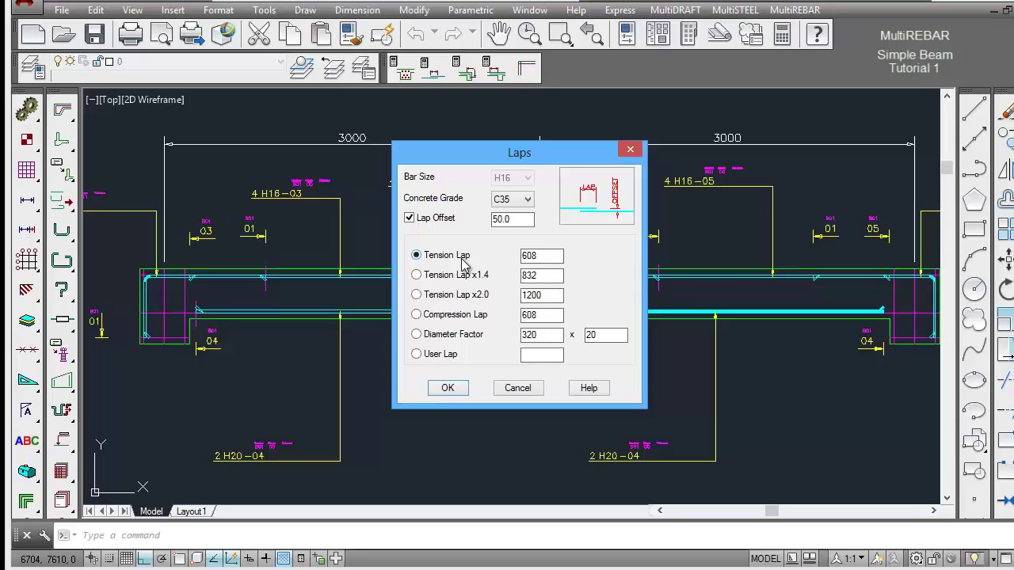
left_click(447, 388)
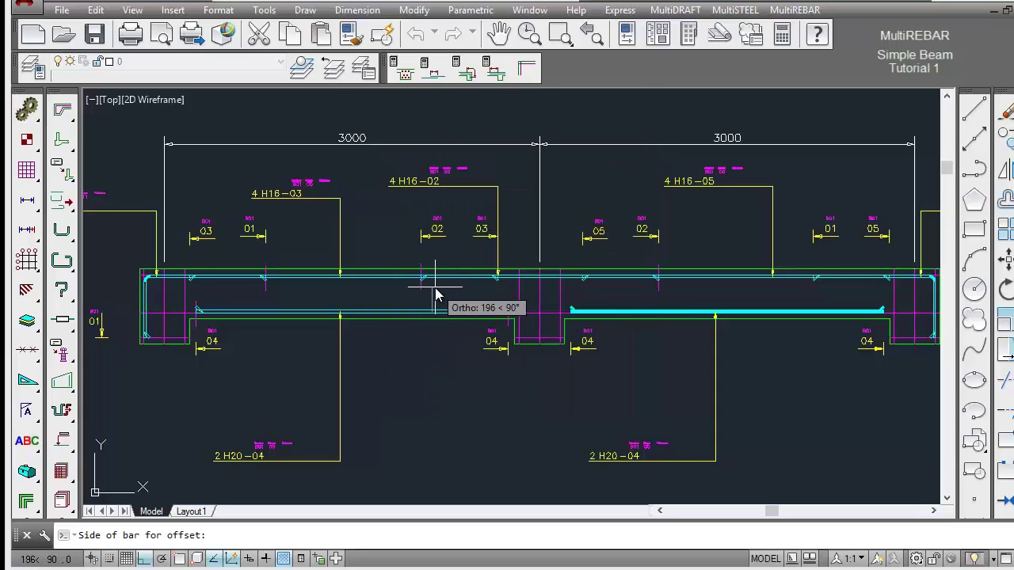
left_click(438, 293)
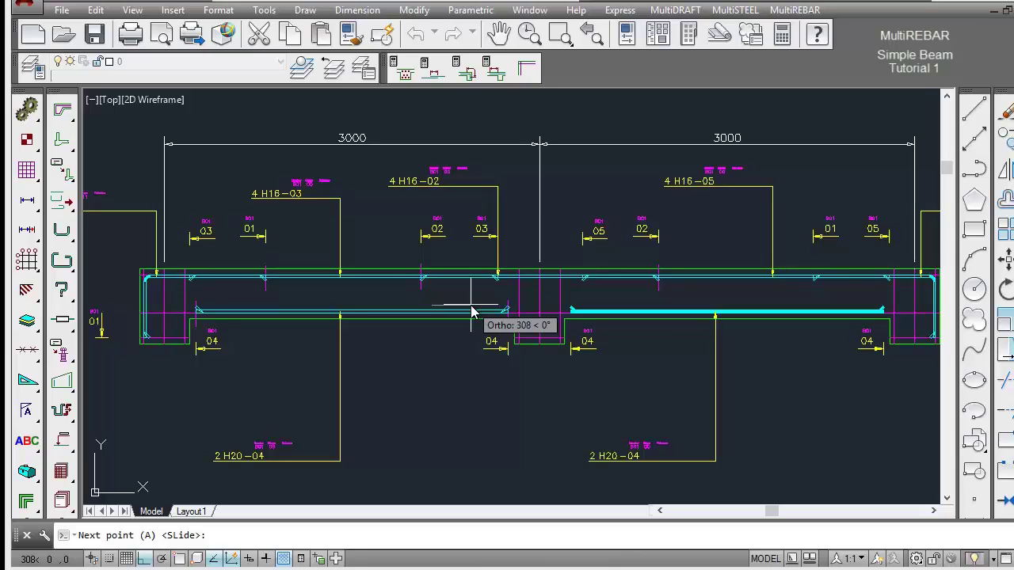
- End the new bar with a 608 mm tension lap offset 50 mm above the second span's bar 04, crossing the middle support
left_click(435, 70)
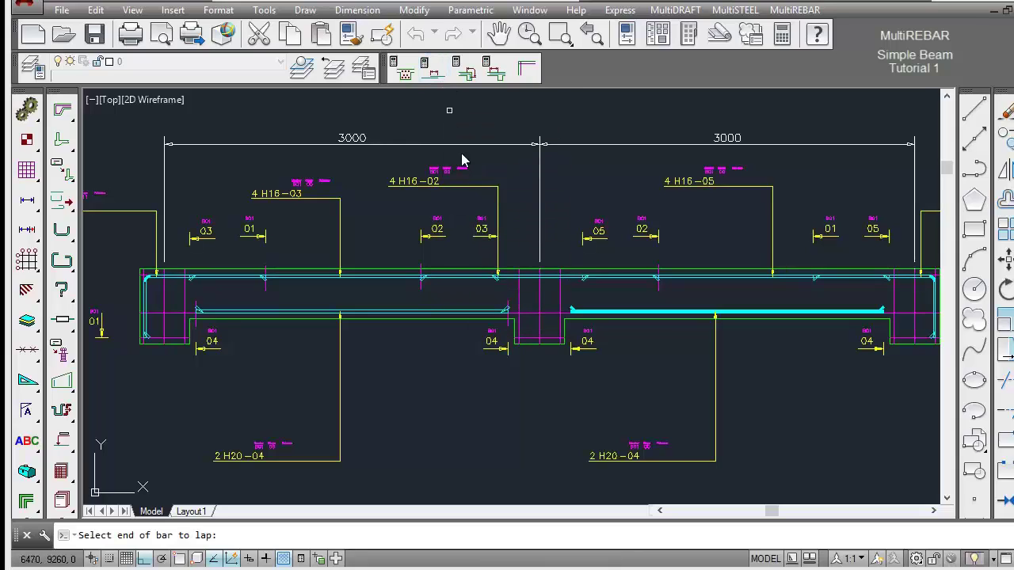
left_click(615, 312)
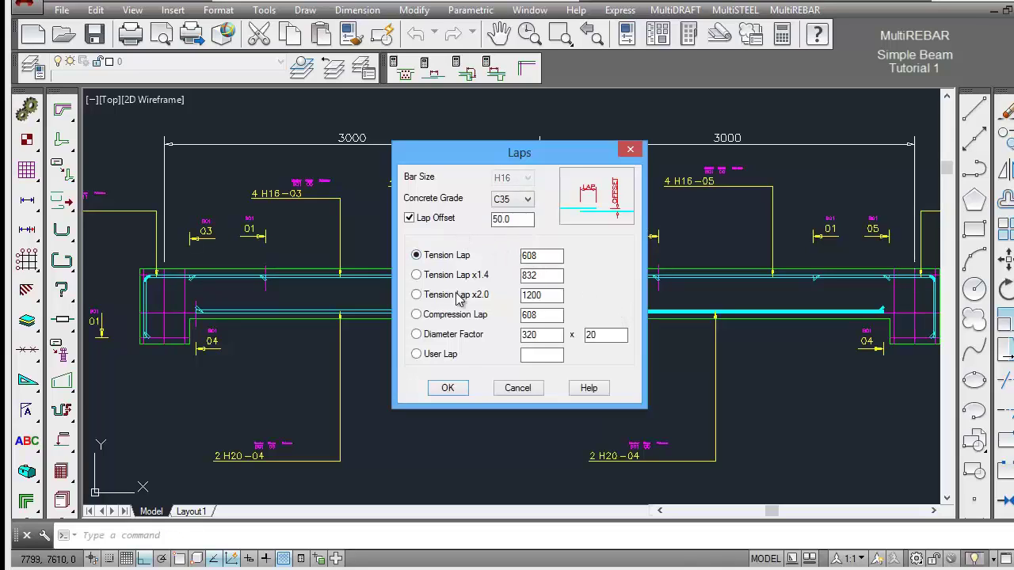
left_click(448, 388)
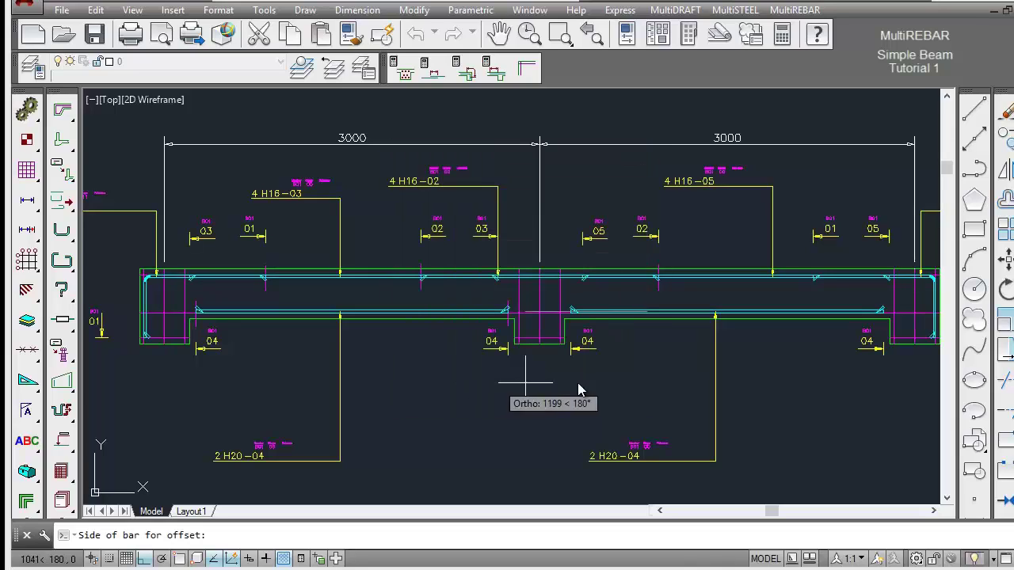
left_click(651, 292)
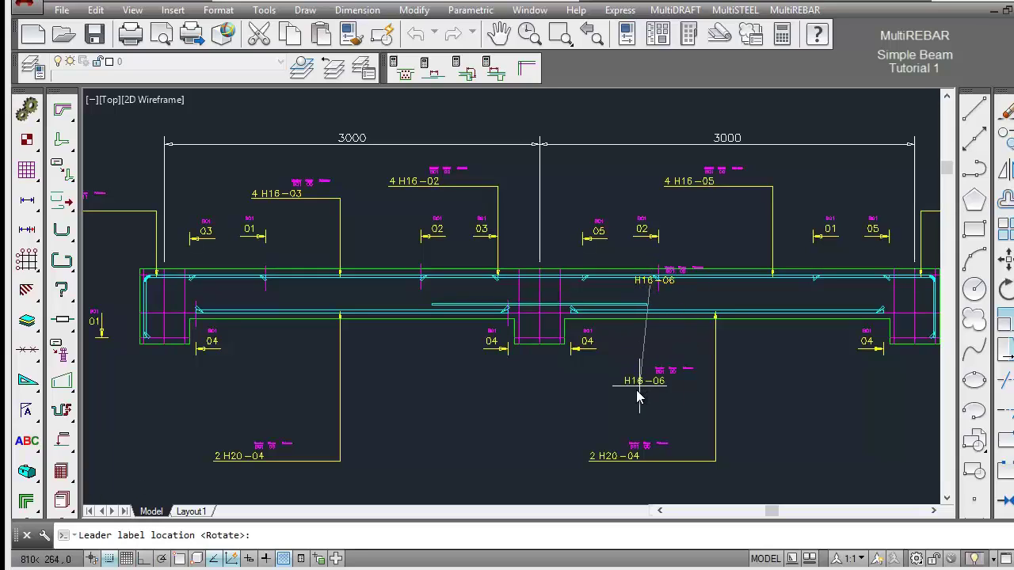
- Label bar 06 below the beam beside the middle support with a quantity of 2 and a leader pointing to the bar
left_click(590, 400)
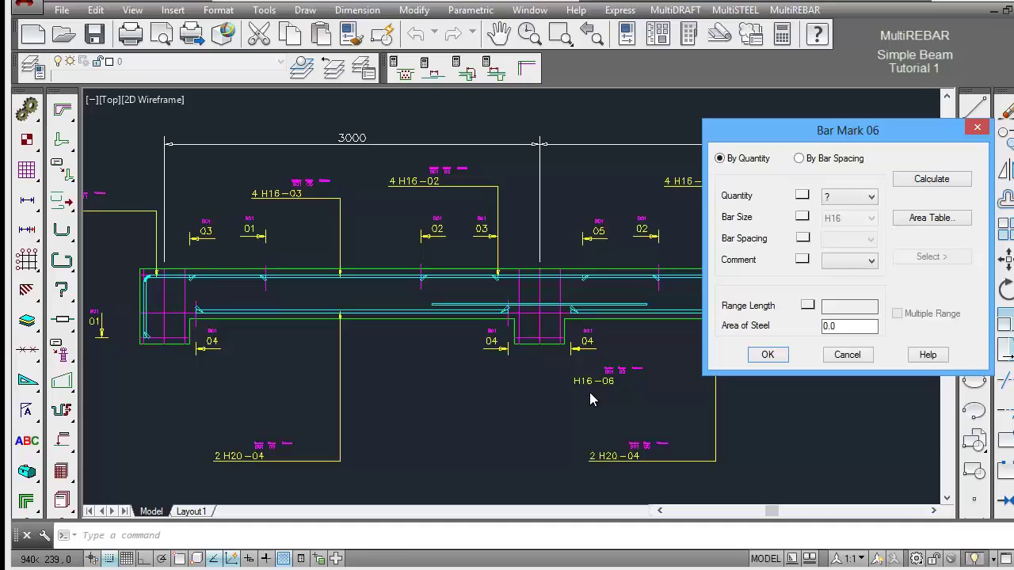
left_click(841, 200)
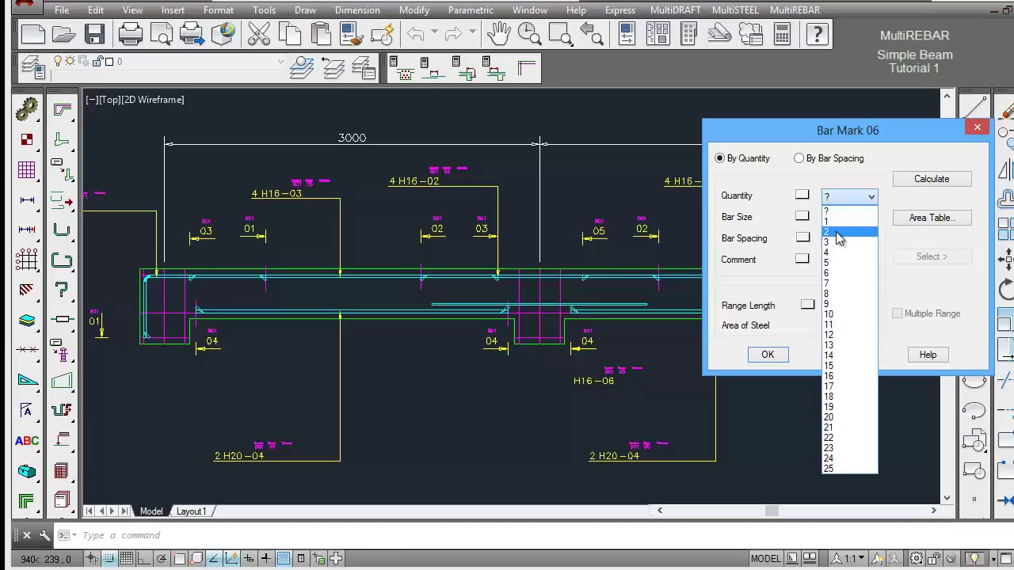
left_click(838, 232)
left_click(768, 355)
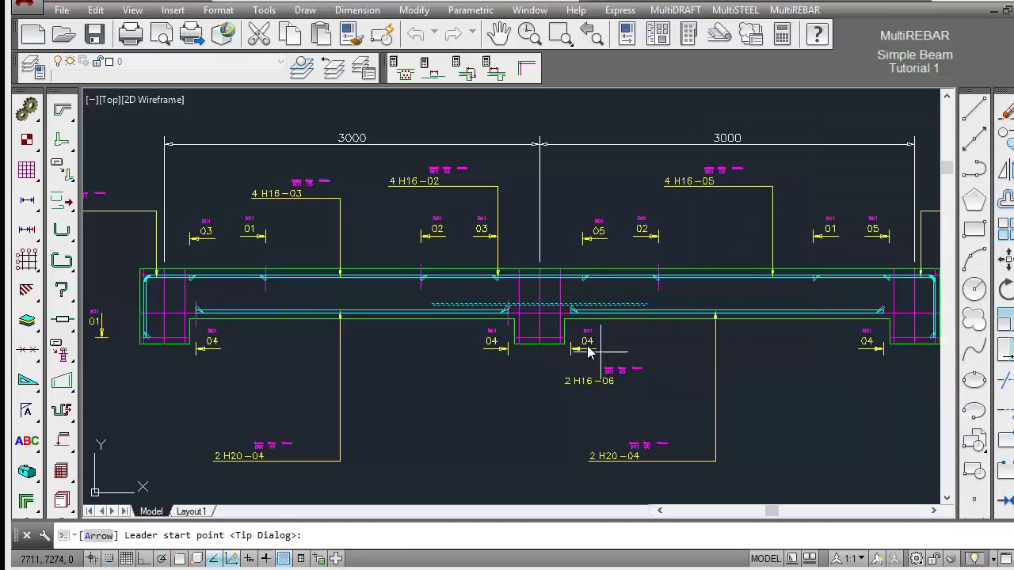
left_click(546, 310)
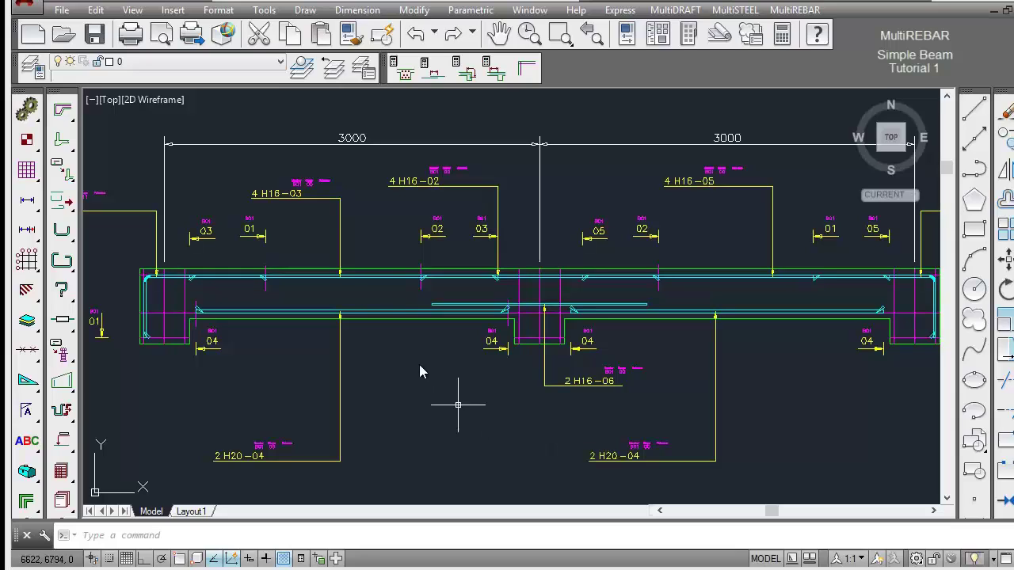
- Cut a vertical section line through the beam just before the middle support, using a Rectangle section shape, letter A and 400 outline thickness
left_click_drag(67, 149, 399, 149)
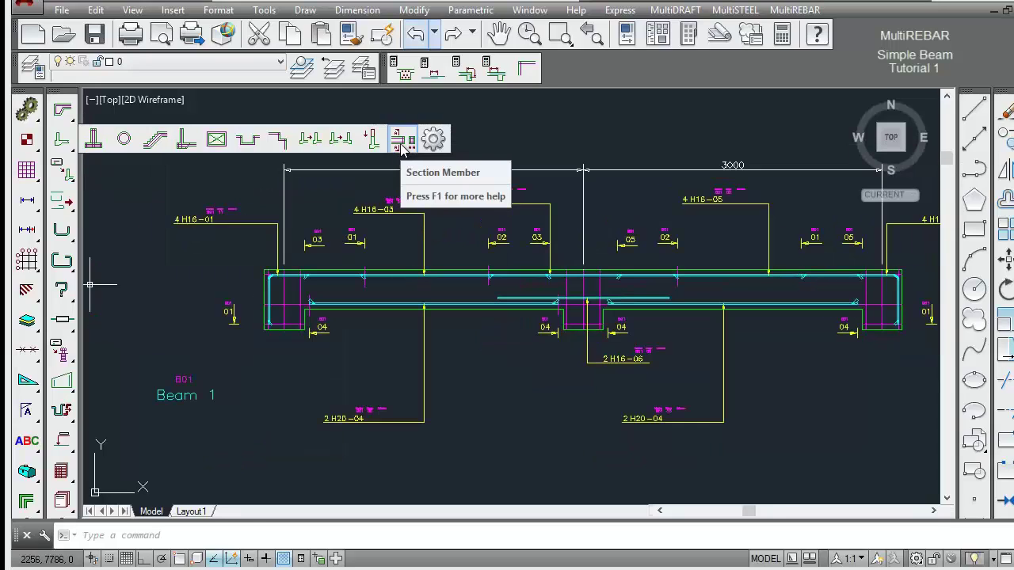
left_click_drag(402, 149, 403, 149)
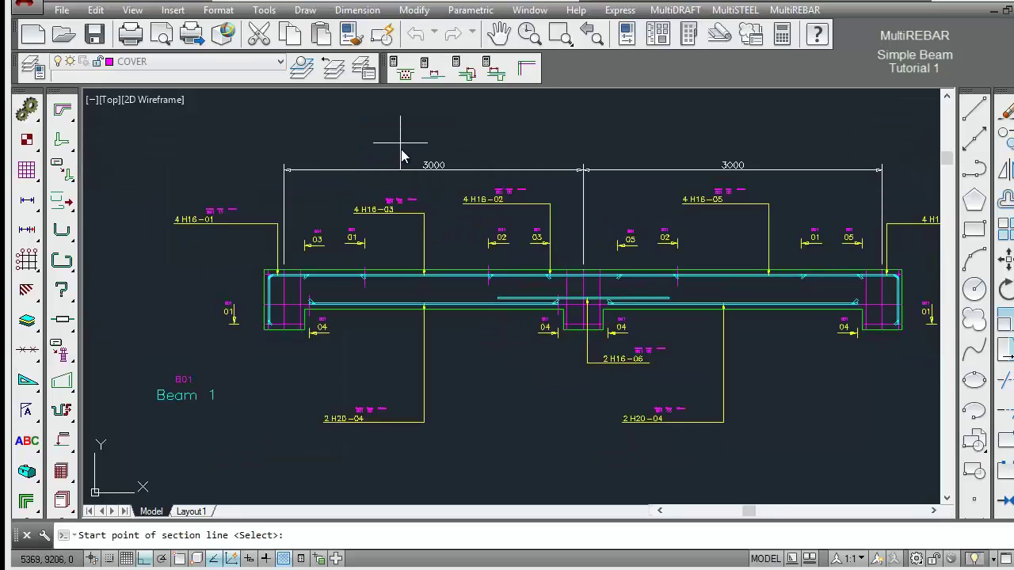
left_click(519, 133)
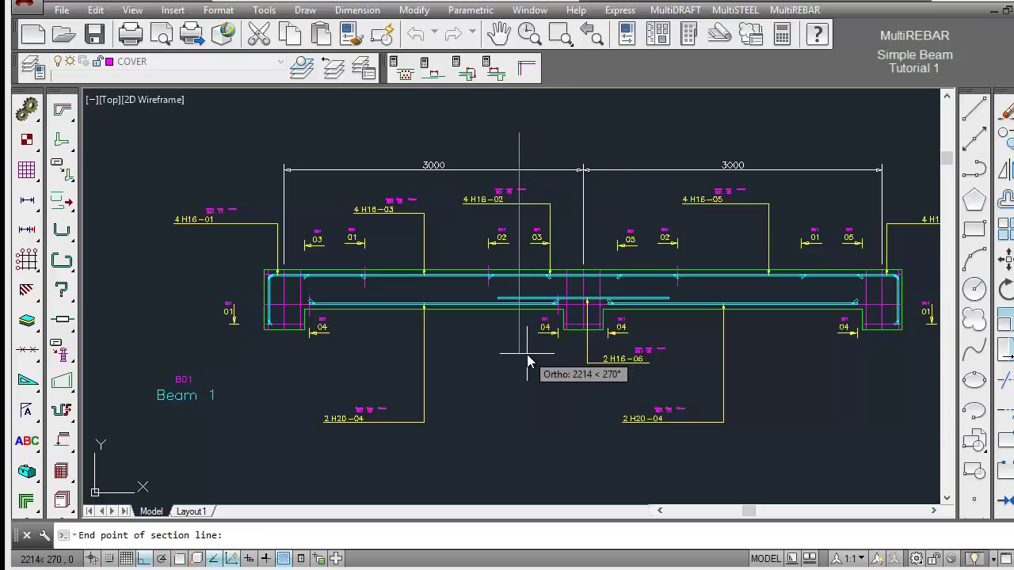
left_click(529, 362)
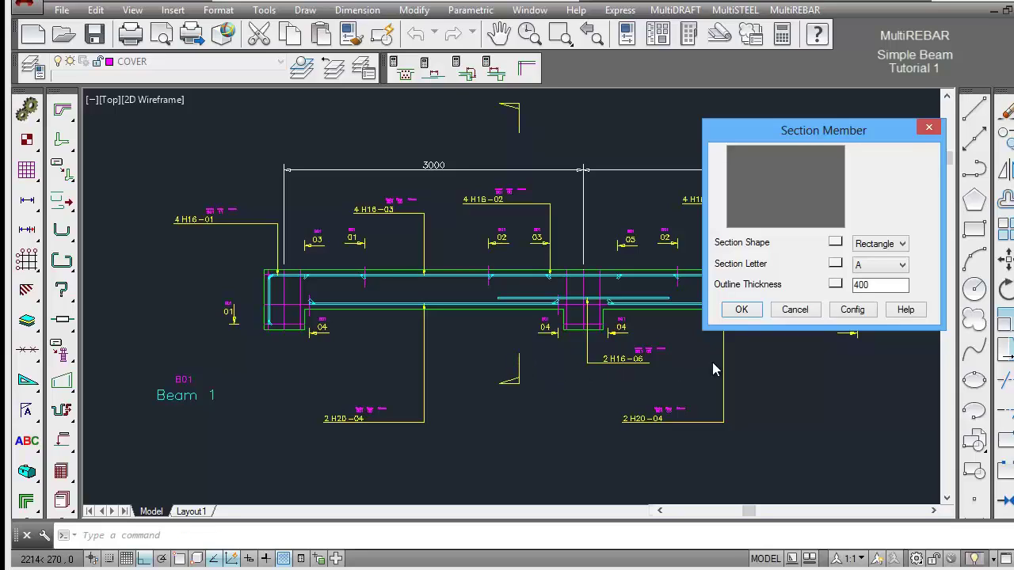
left_click(742, 310)
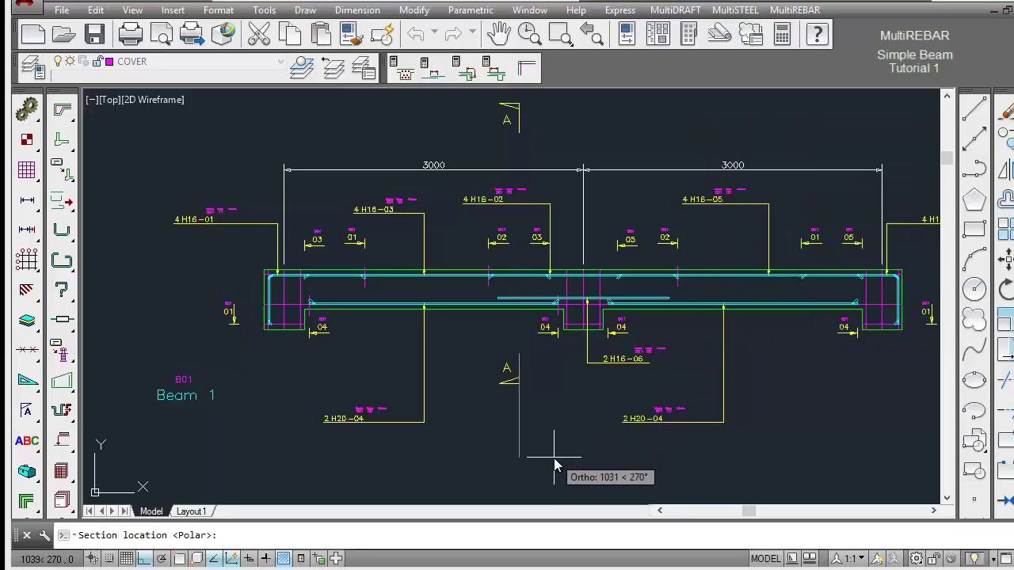
- Place section A-A directly below its section line, under the beam elevation, and accept its position as shown
left_click(516, 84)
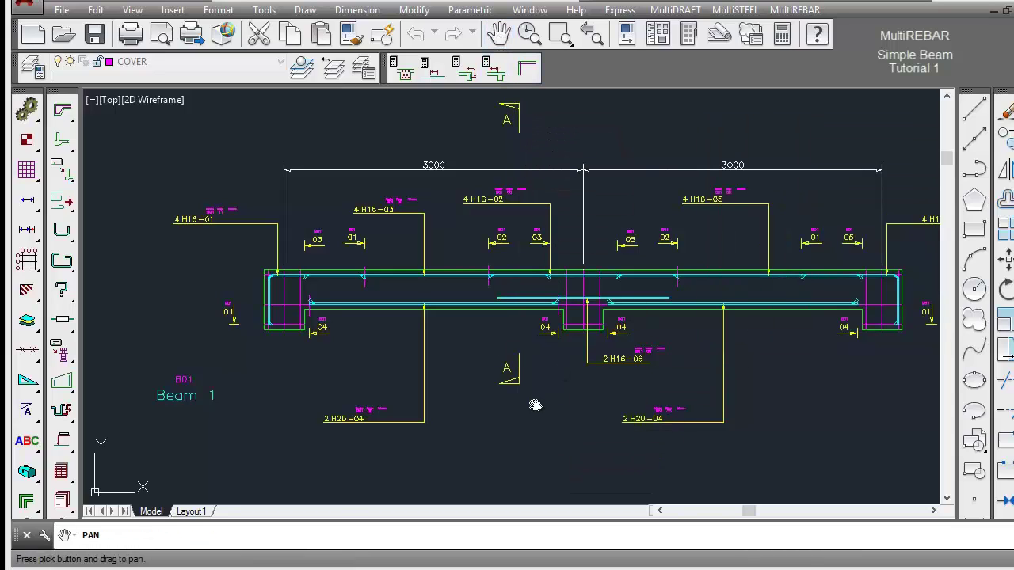
middle_click_drag(531, 403, 552, 289)
right_click(552, 290)
left_click(582, 291)
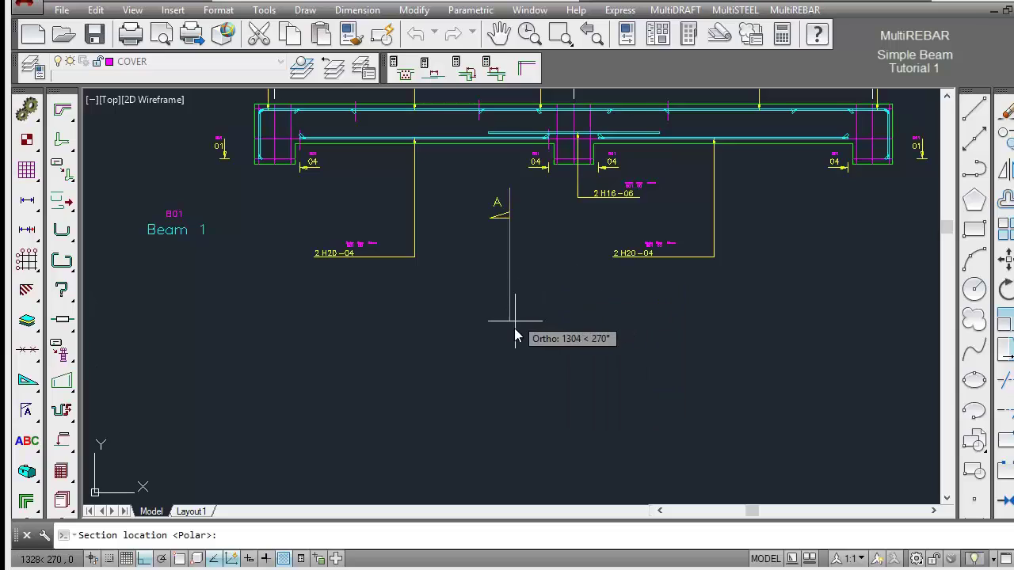
left_click(514, 328)
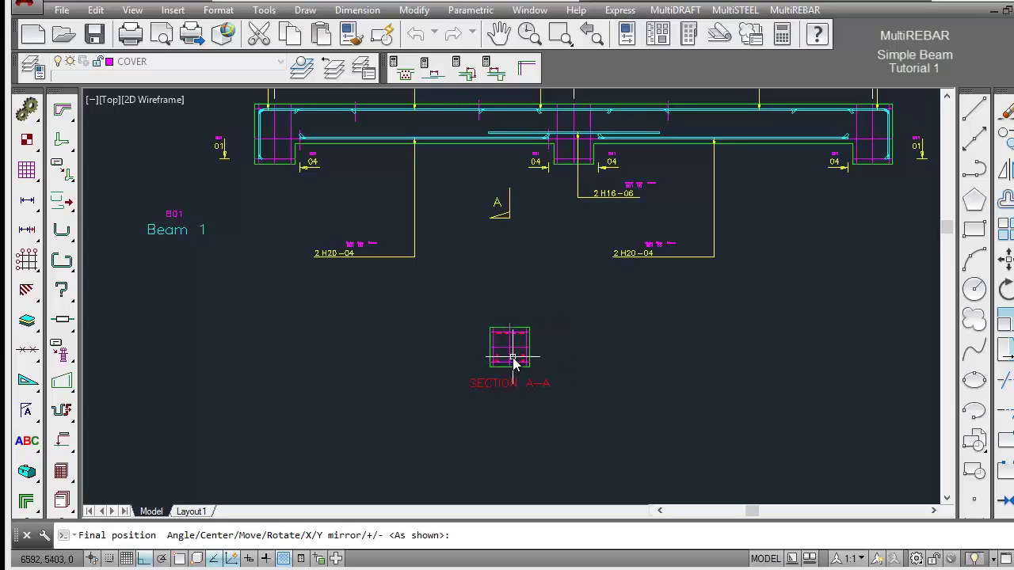
left_click(513, 357)
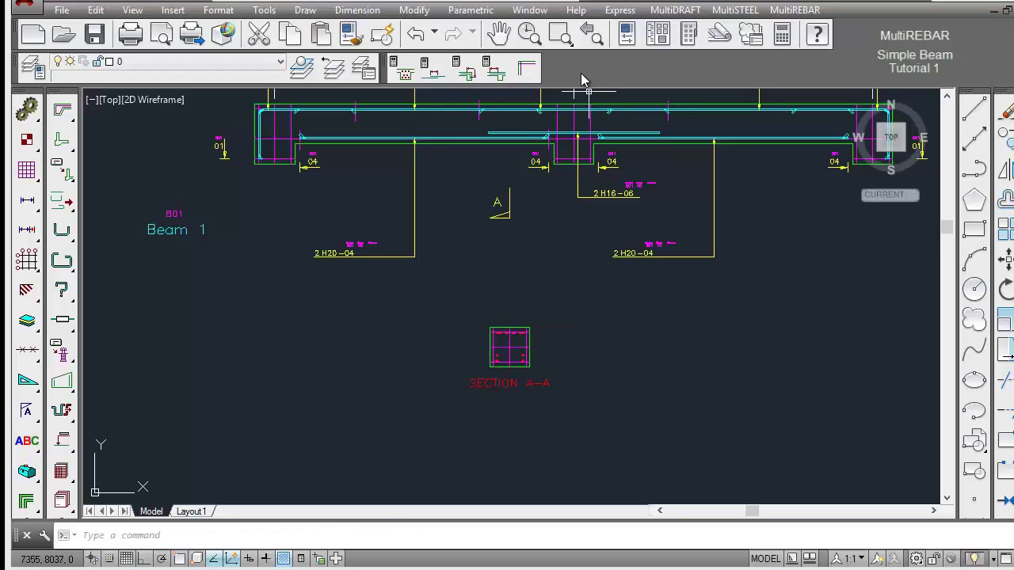
- Examine the bars in section A-A up close, including the marks of the two lower corner bars
left_click(561, 33)
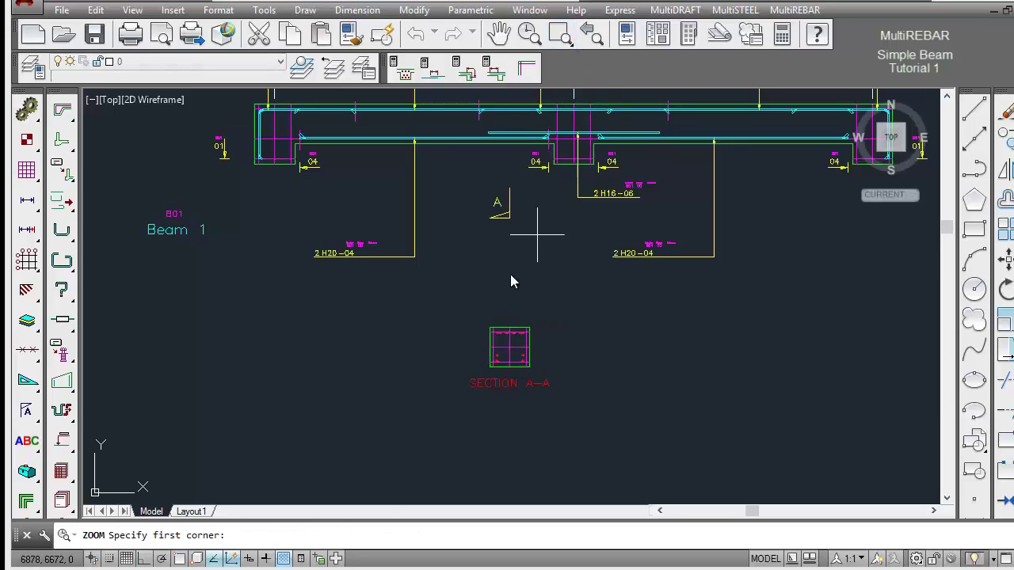
left_click(450, 313)
left_click(575, 411)
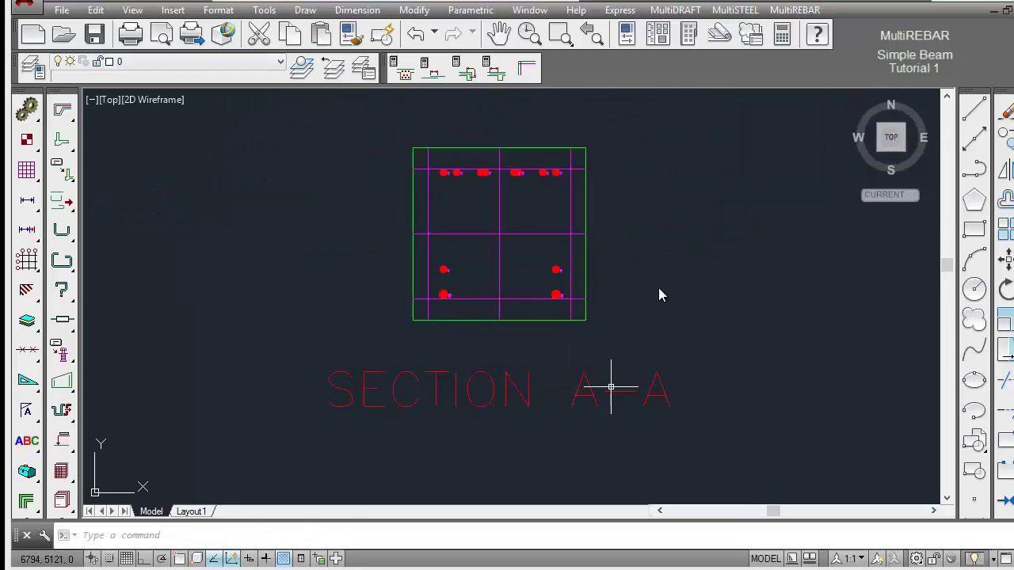
left_click(560, 33)
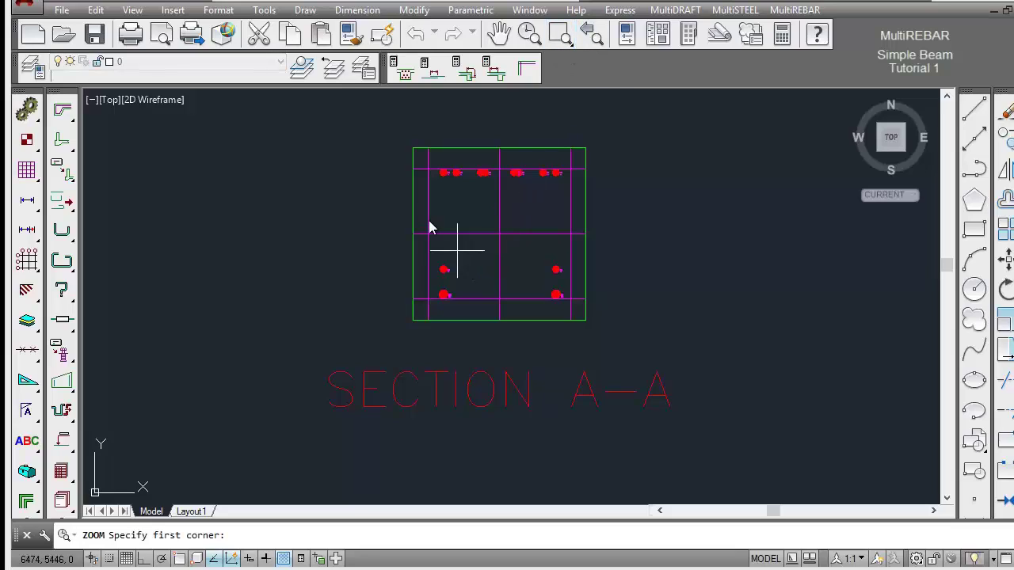
left_click(426, 264)
left_click(470, 313)
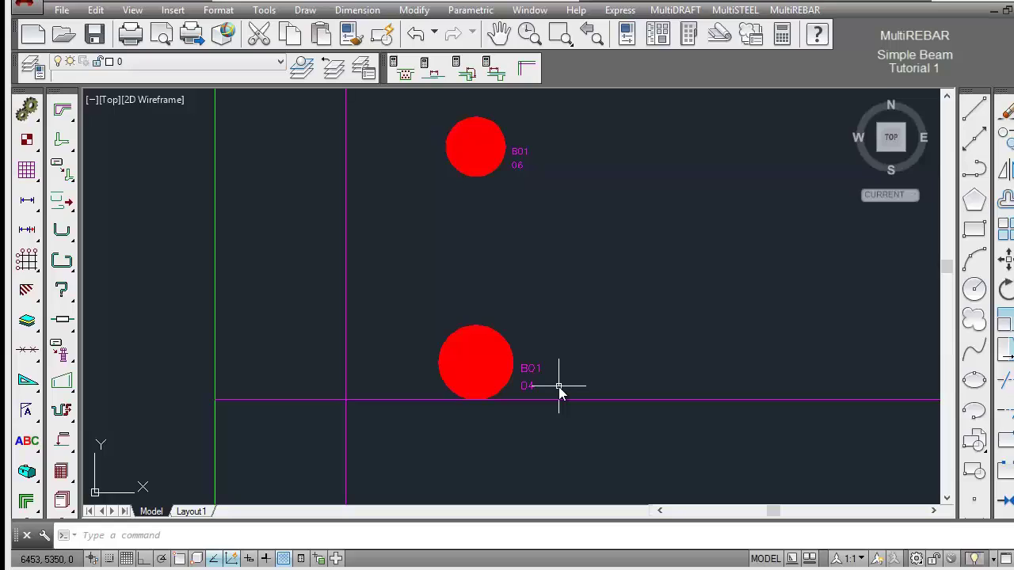
scroll(558, 387, "down", 1)
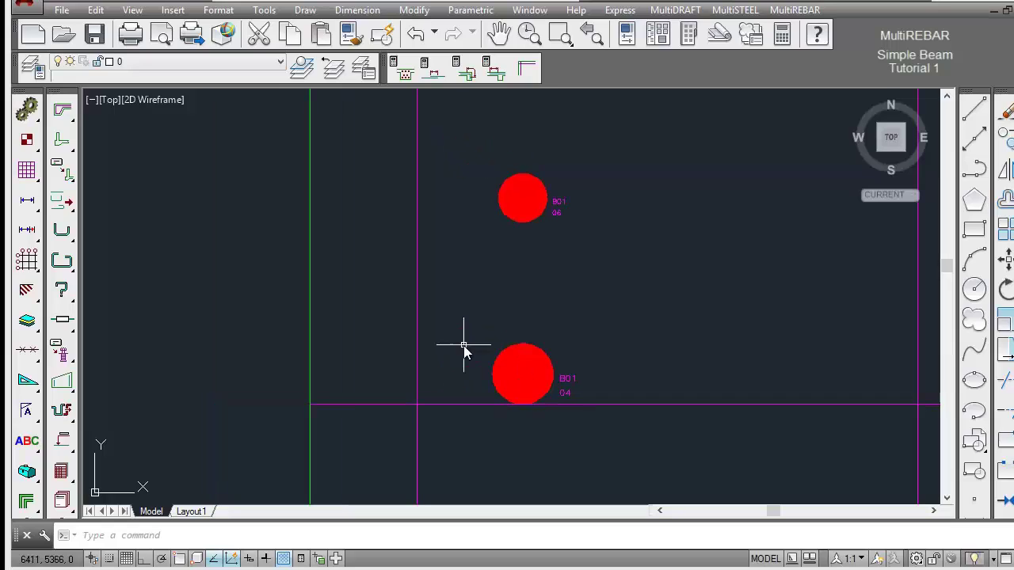
left_click(415, 34)
left_click(415, 36)
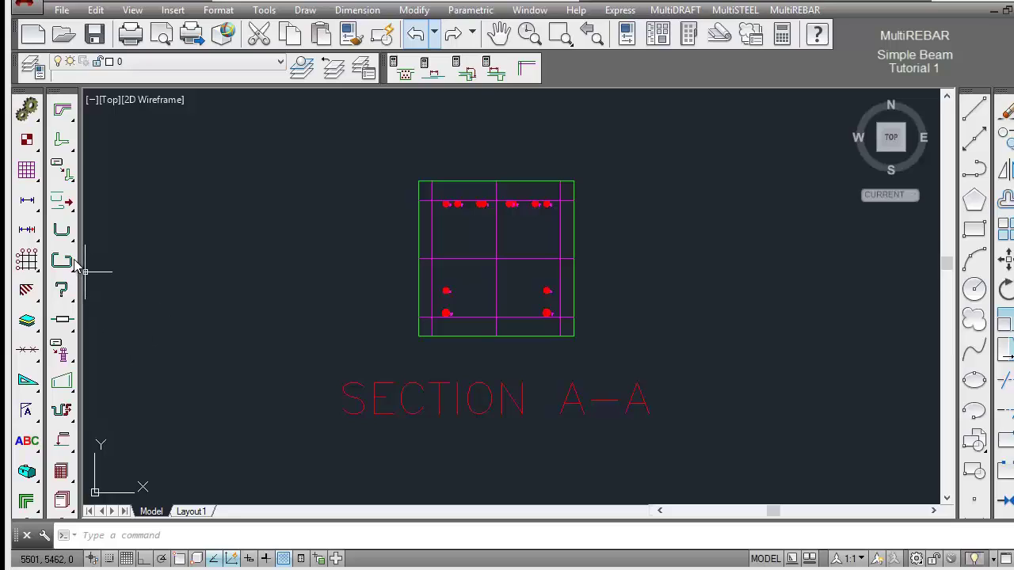
- Draw an H10 shape 51 closed link in member B01 around section A-A's cover lines, with the Range Marker label style
left_click_drag(66, 268, 371, 261)
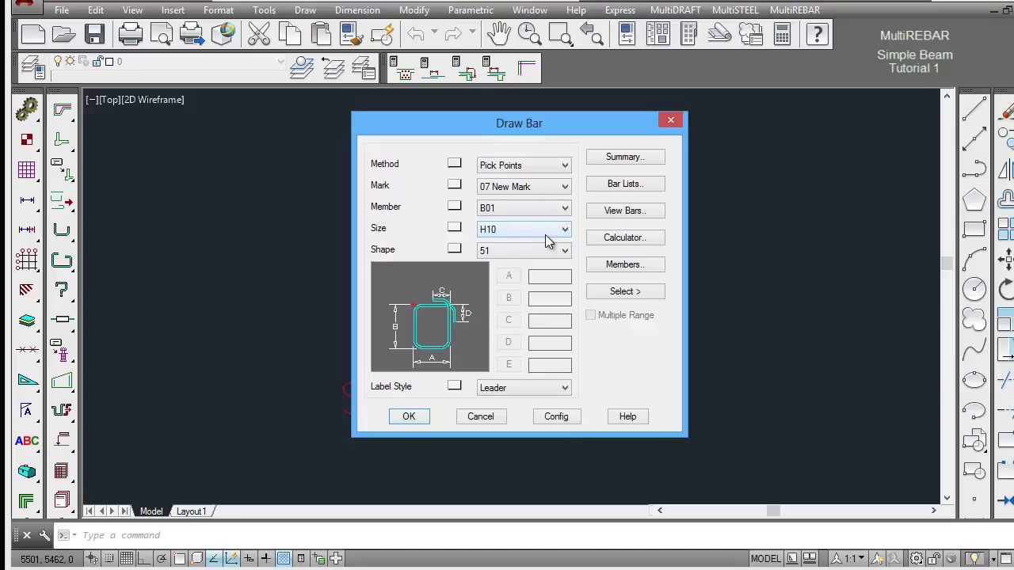
left_click(555, 232)
left_click(554, 231)
left_click(513, 390)
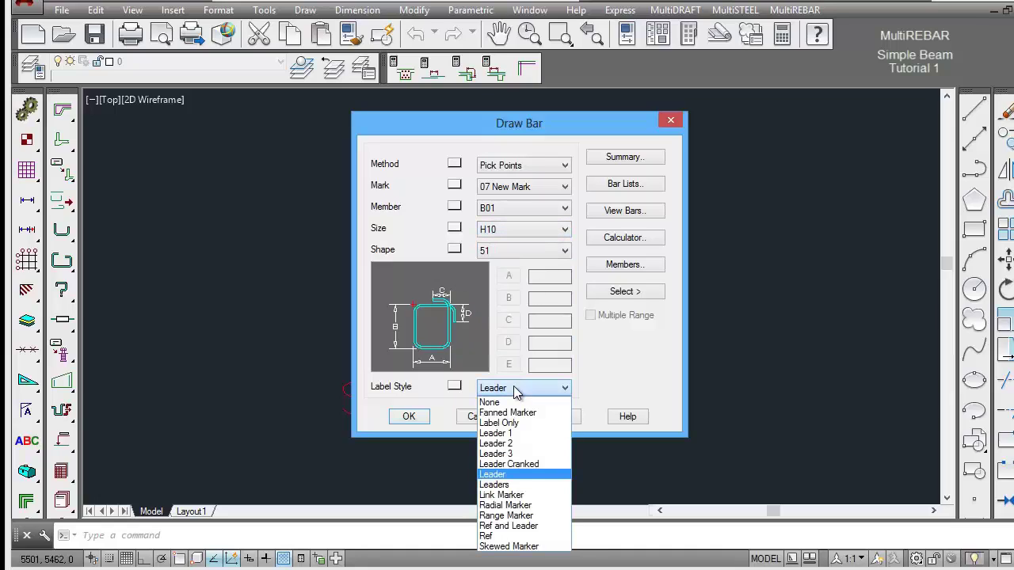
left_click(511, 516)
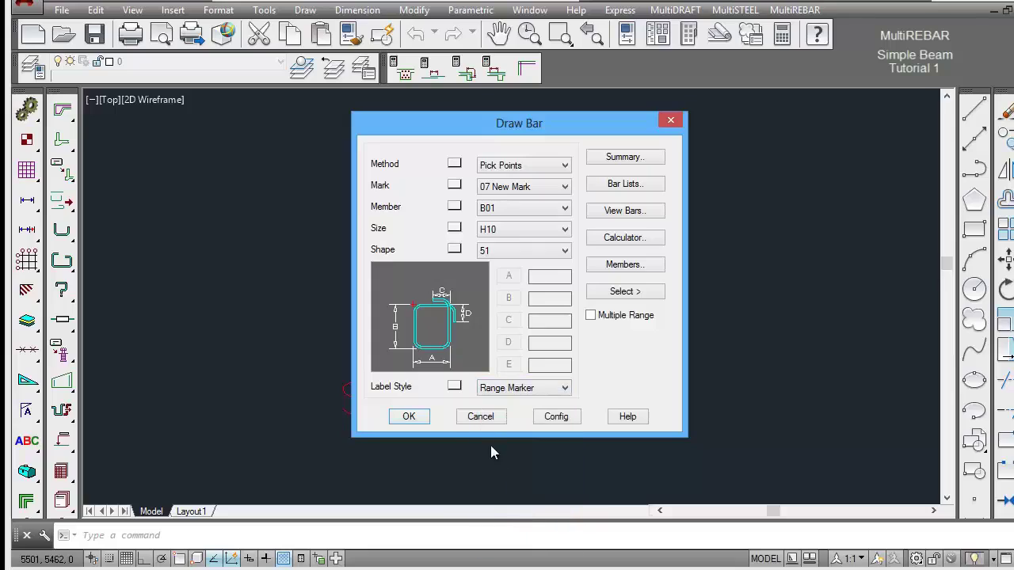
left_click(408, 417)
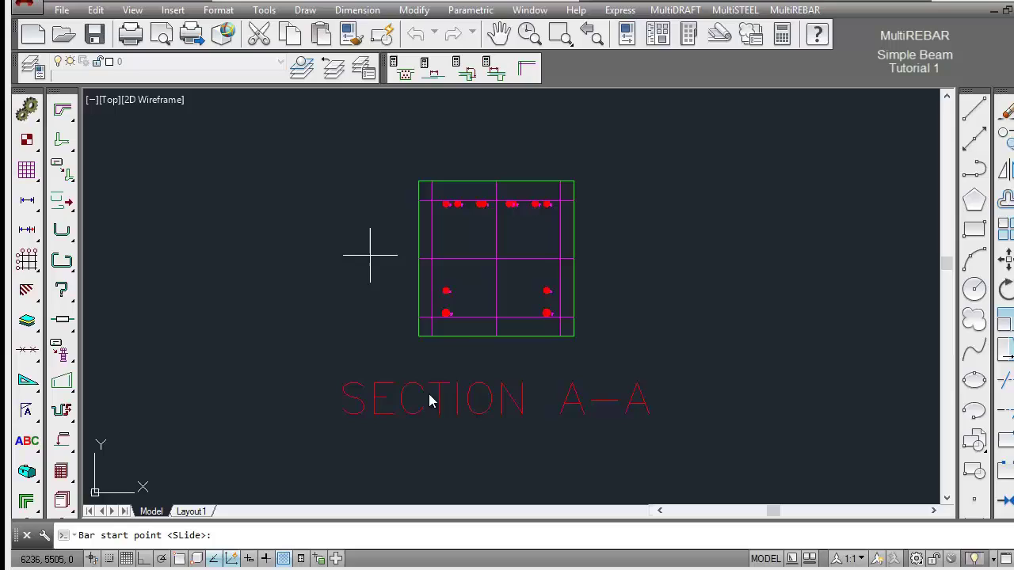
left_click(434, 320)
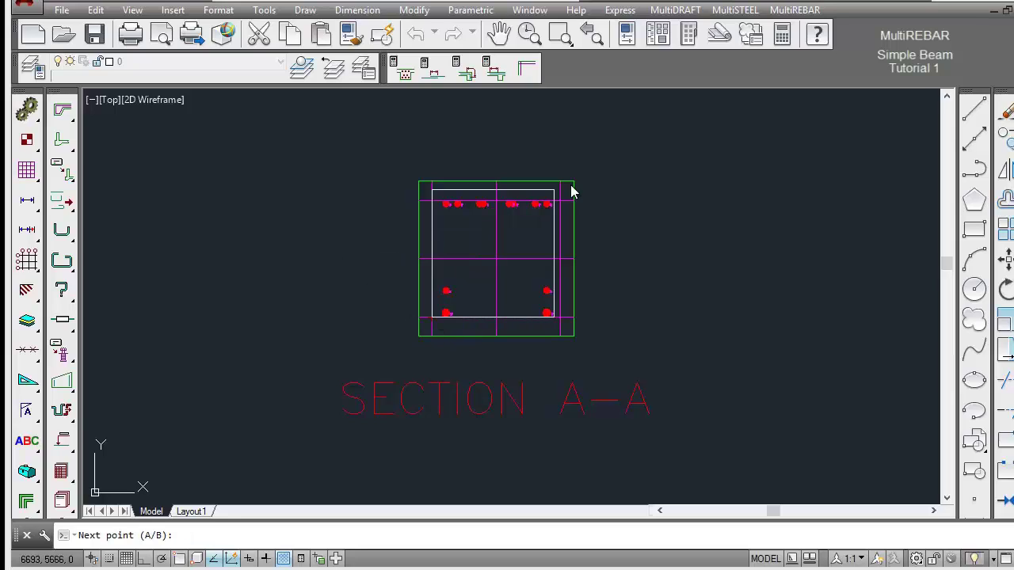
left_click(560, 206)
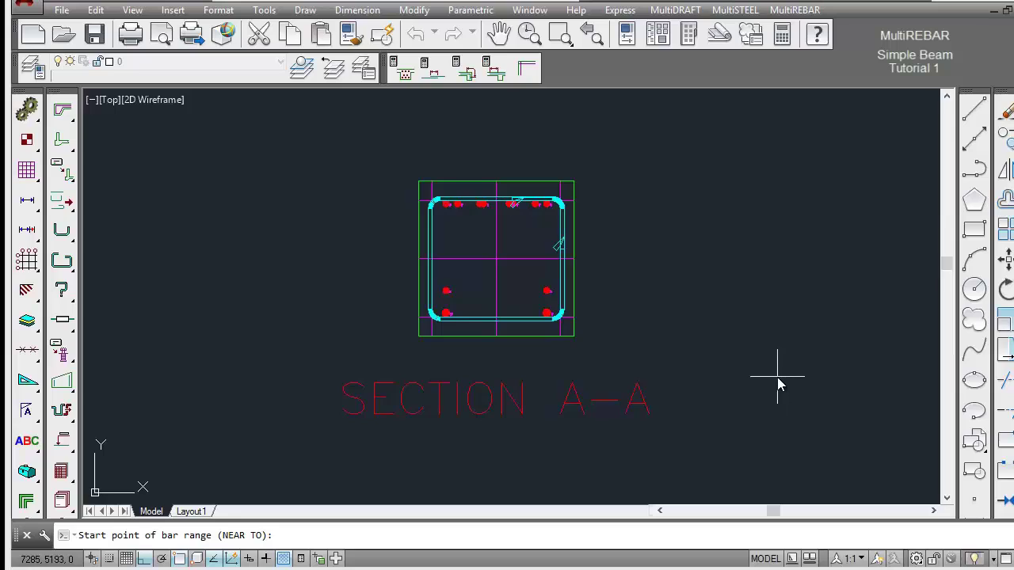
- Offset short guide lines 50 mm inward from the cover lines at both ends of the first span's bar 04
scroll(777, 382, "down", 6)
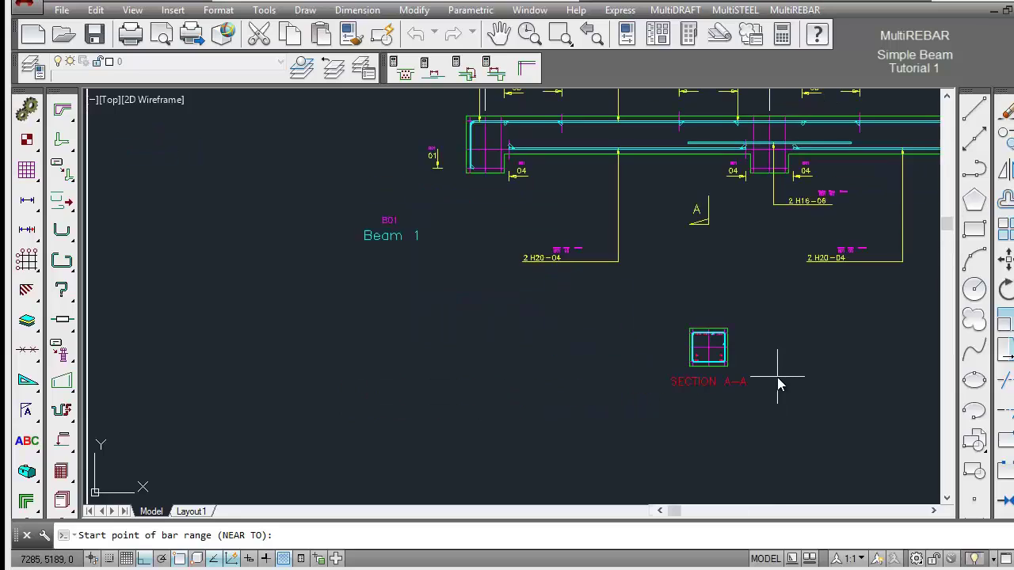
left_click(560, 34)
left_click(453, 103)
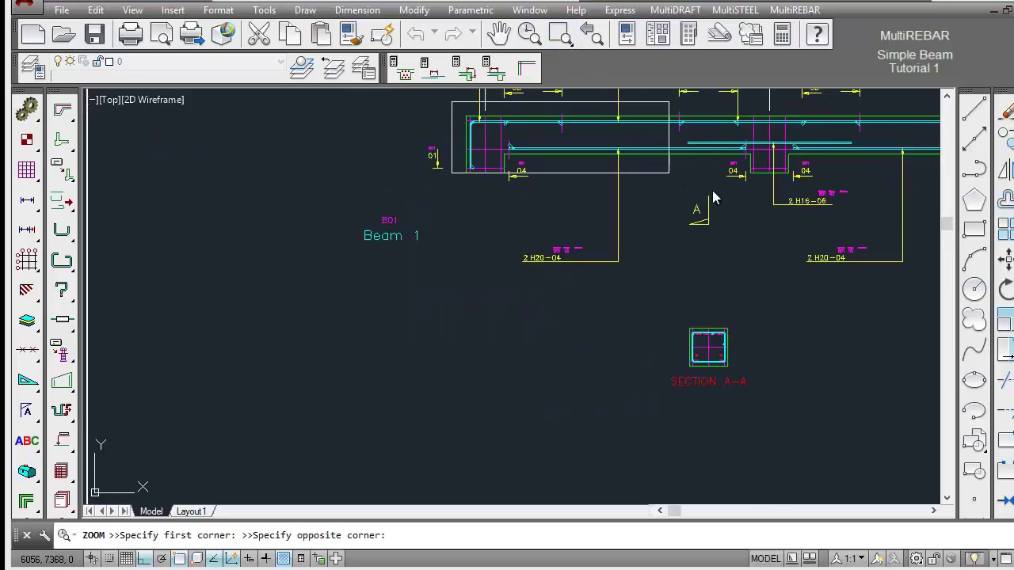
left_click(789, 229)
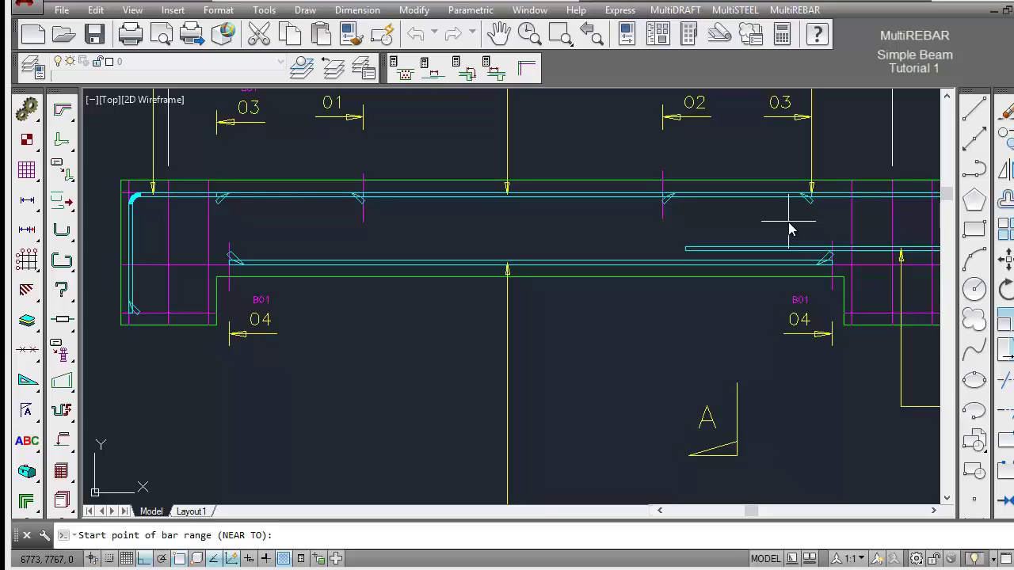
left_click(524, 77)
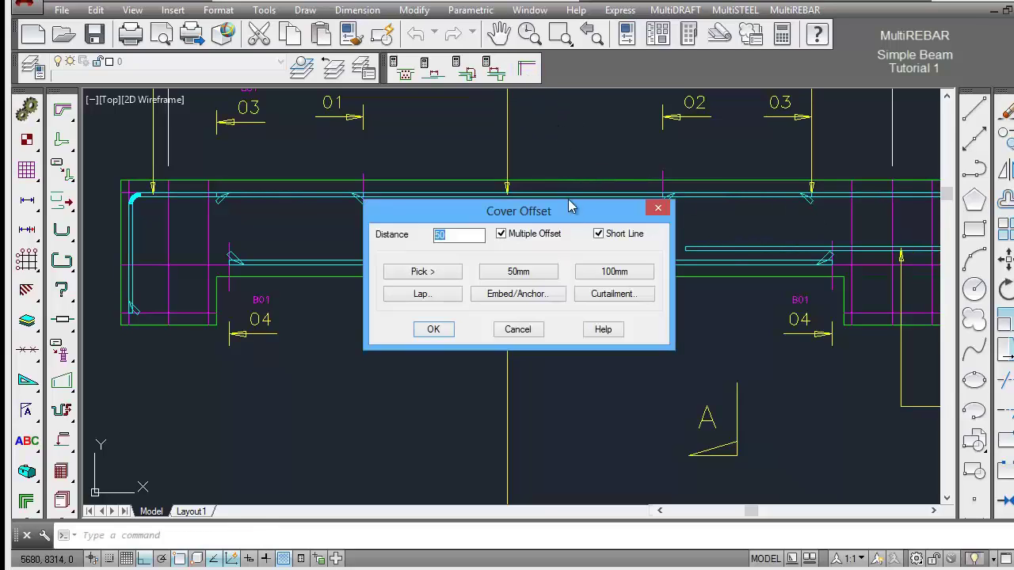
left_click(520, 275)
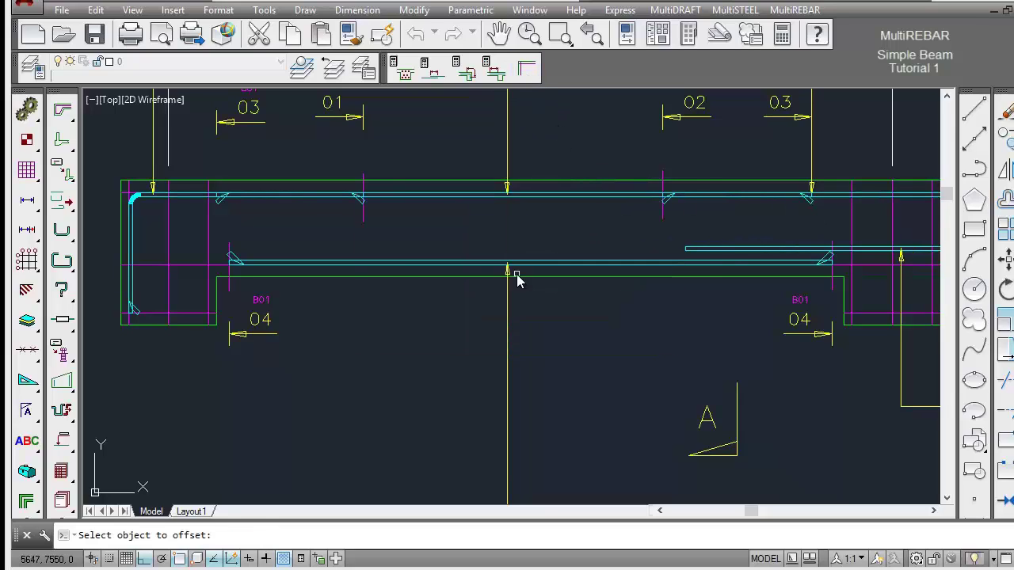
left_click(382, 264)
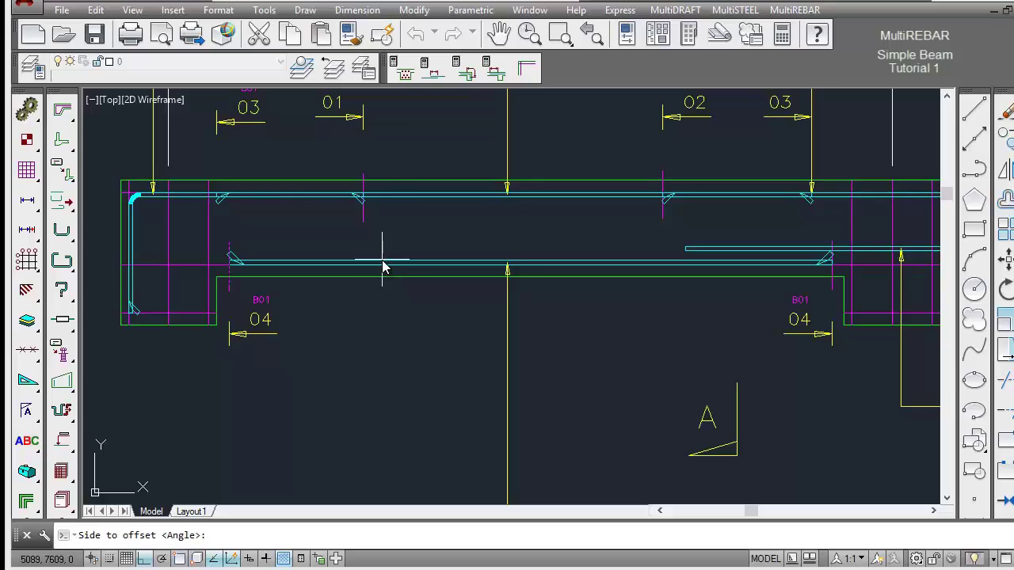
left_click(312, 236)
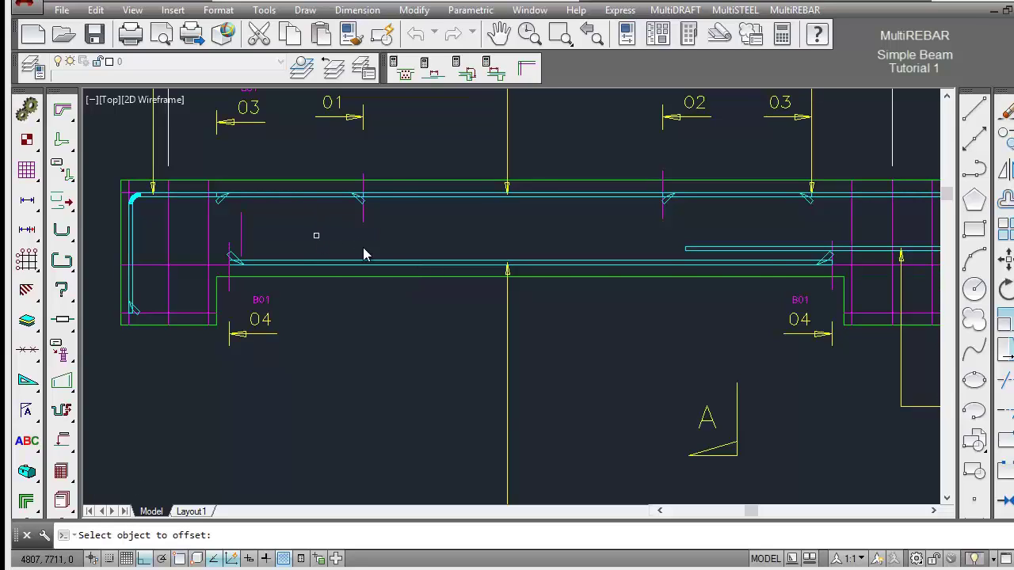
left_click(801, 262)
left_click(782, 235)
key("Escape")
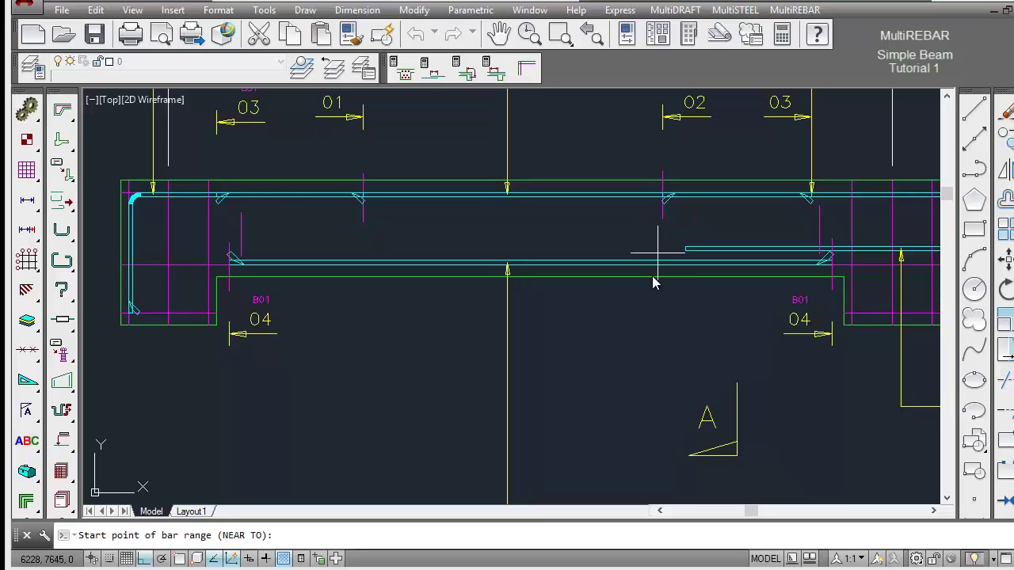
- Run the link's range marker between the first span's two guide lines and place its label below the beam near the end support
left_click(241, 233)
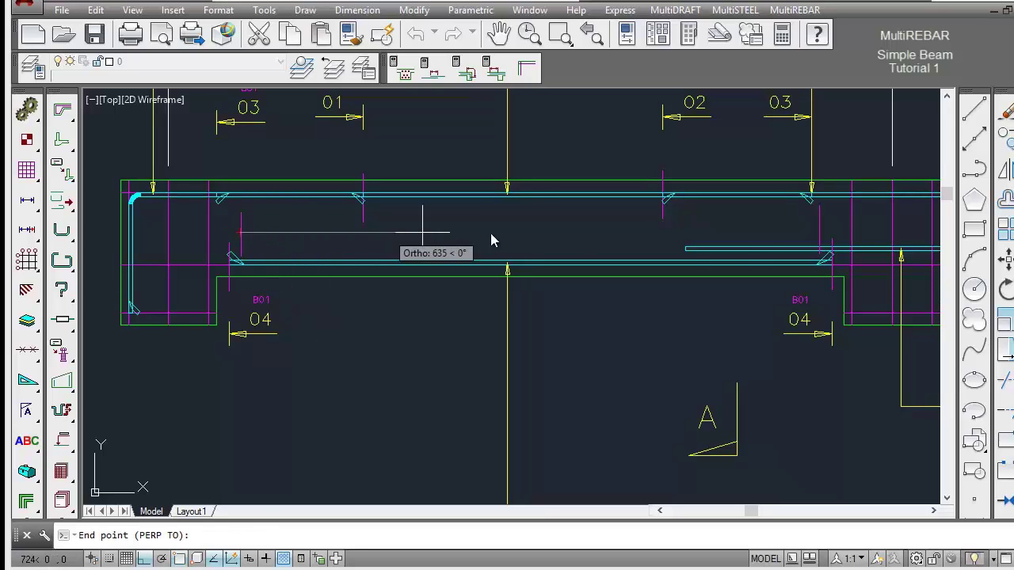
left_click(817, 233)
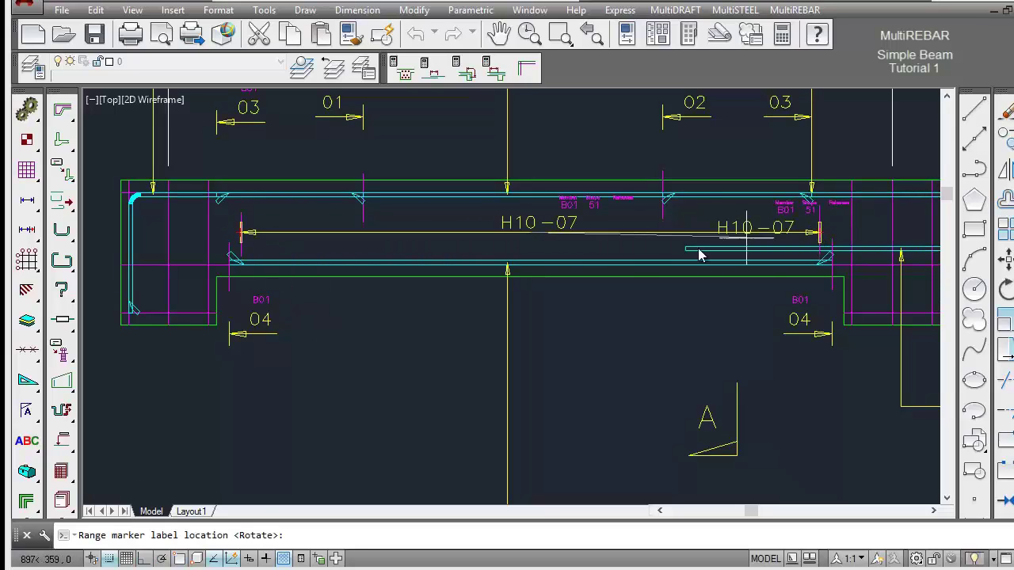
left_click(176, 453)
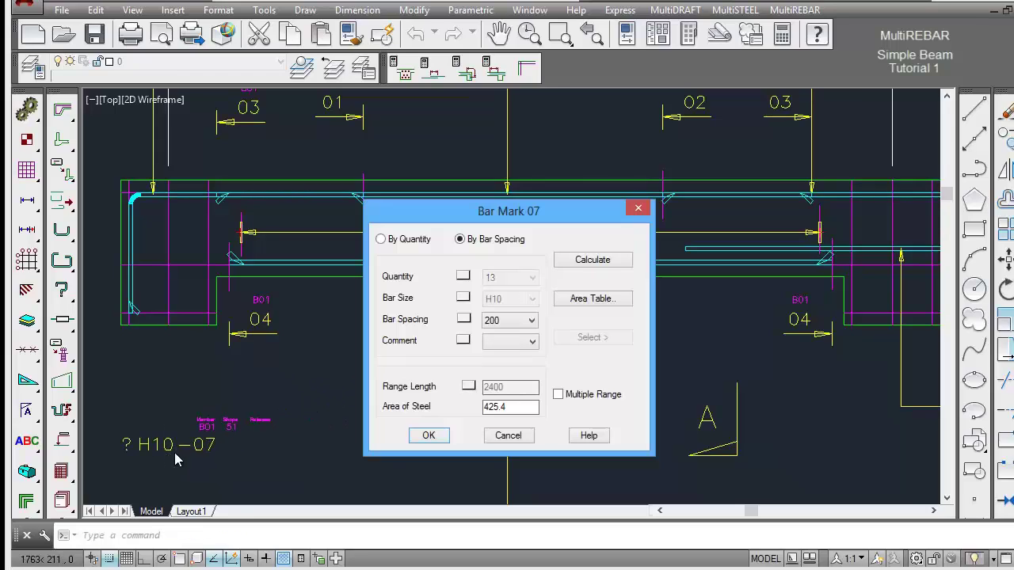
- Label bar mark 07 with 200 spacing and the comment LINKS, and place the link's side view on its range line near the first span's middle
left_click(531, 320)
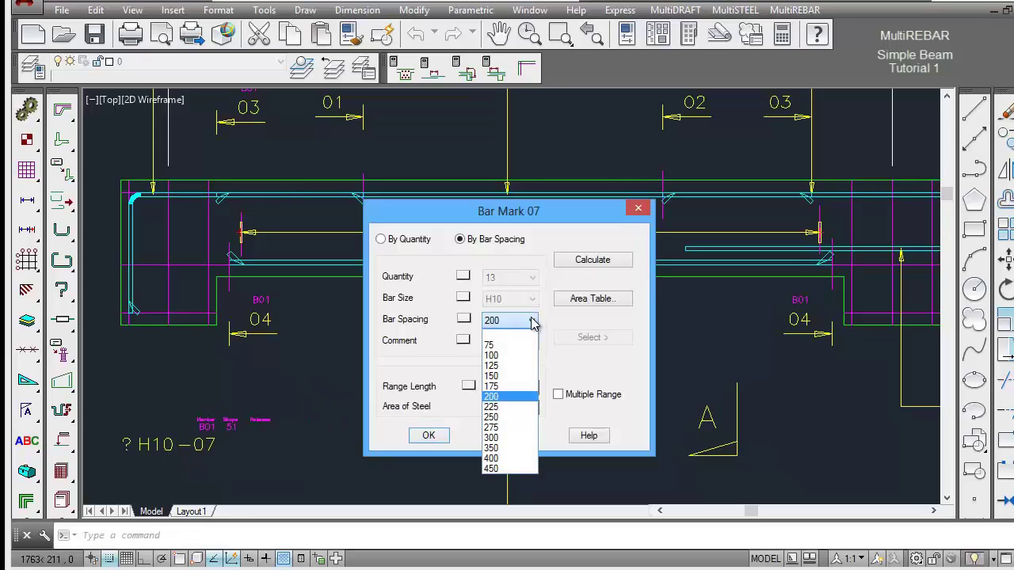
left_click(515, 400)
left_click(510, 342)
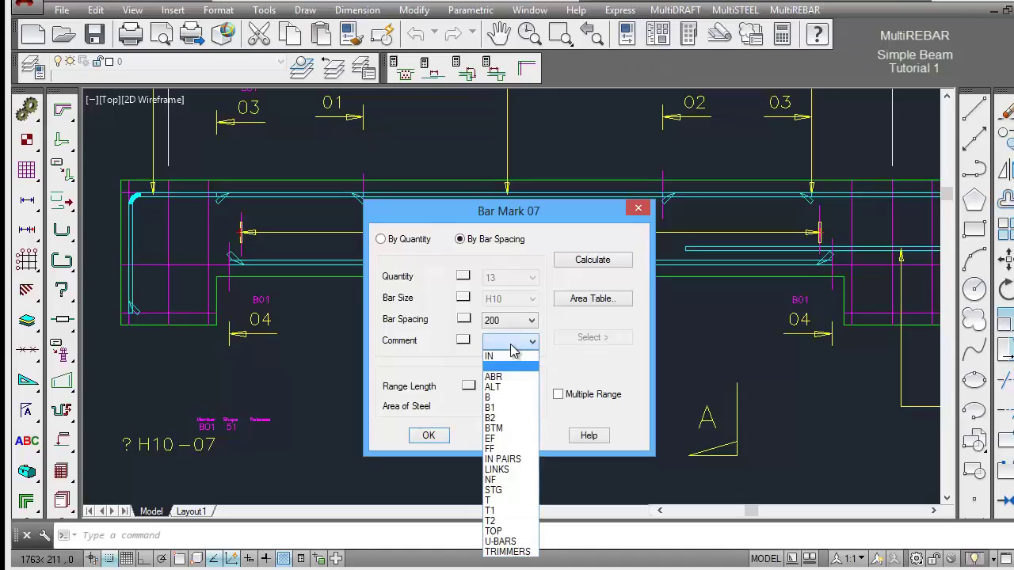
left_click(502, 470)
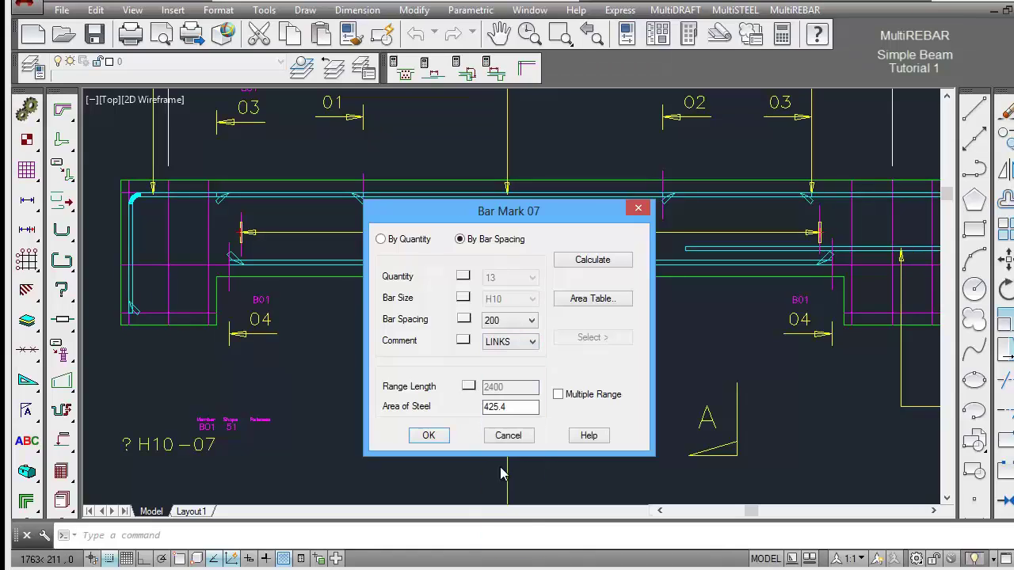
left_click(440, 437)
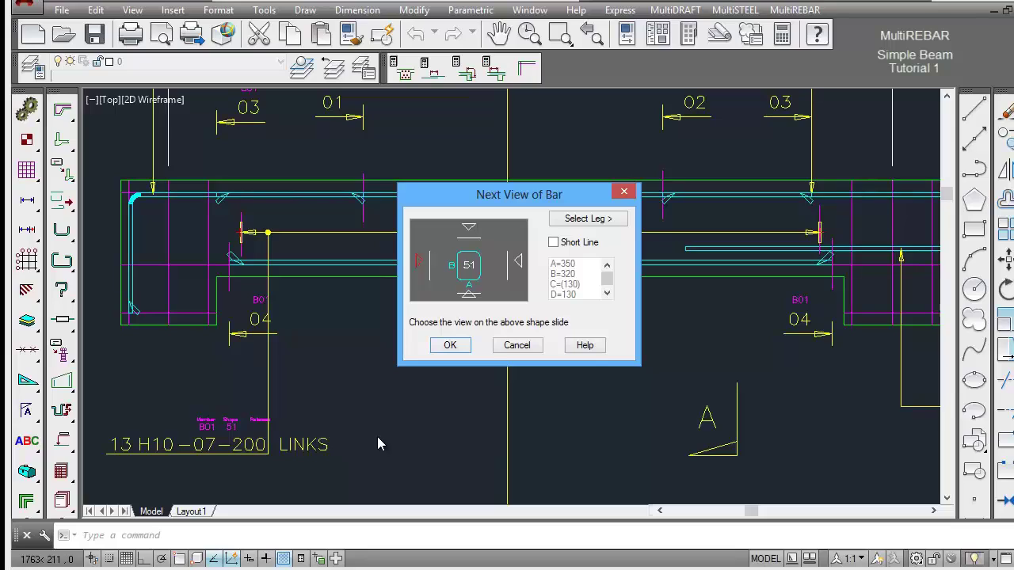
left_click(450, 346)
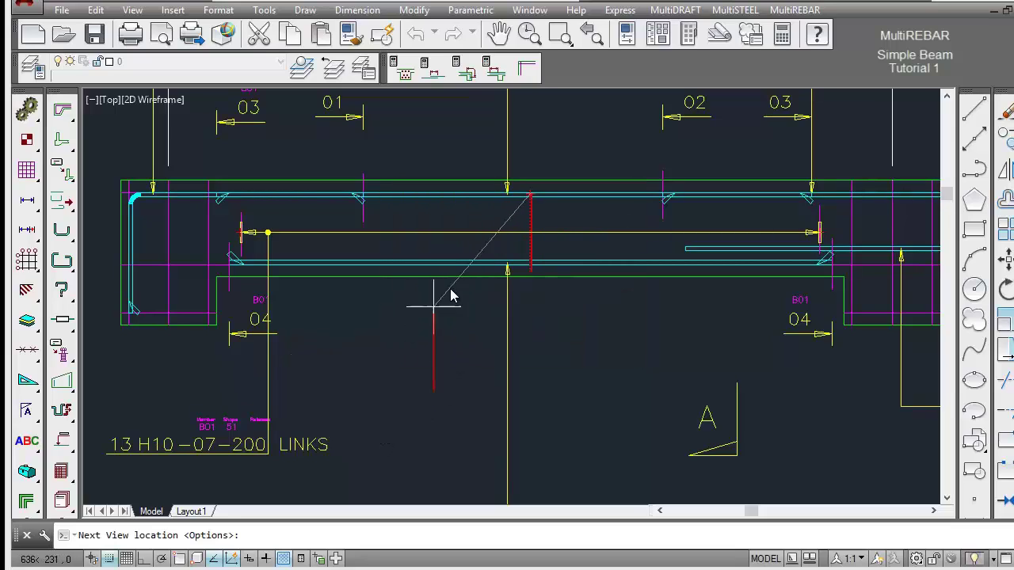
left_click(467, 198)
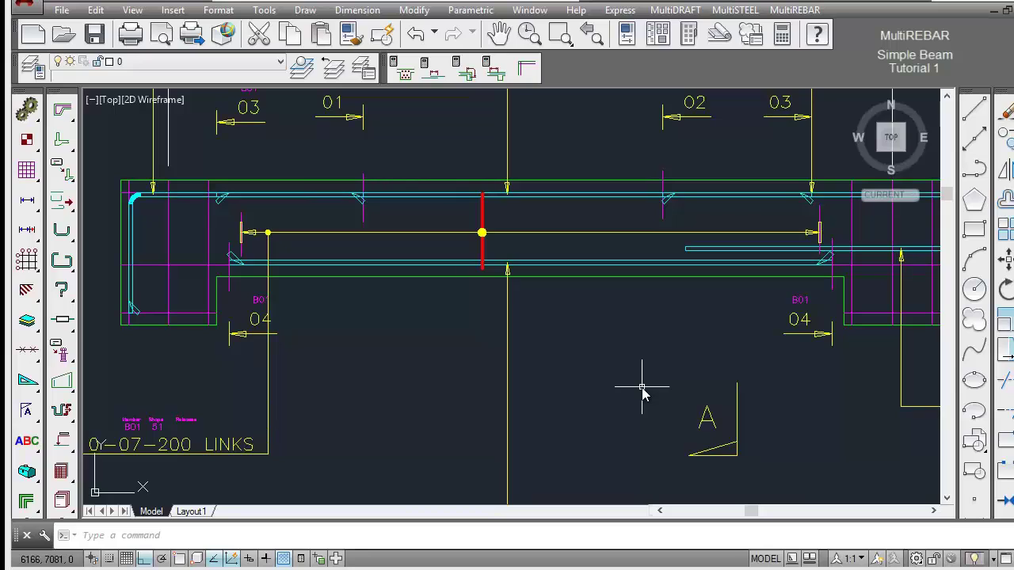
- Generate bar references for all reinforcement in section A-A and place references 04 and 06 beneath the section outline
left_click(499, 34)
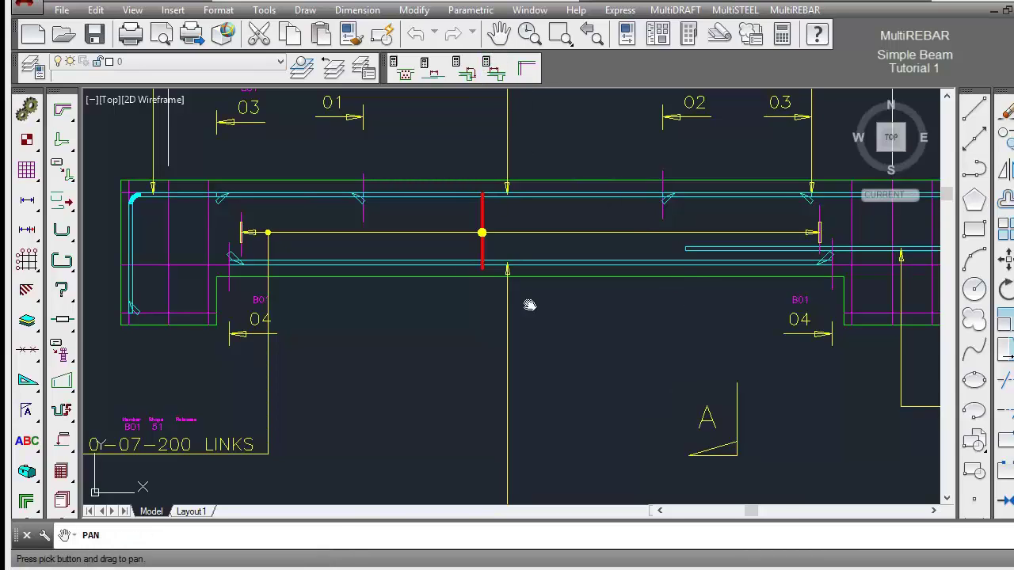
mouse_move(530, 284)
left_mouse_down()
mouse_move(532, 266)
mouse_move(579, 317)
mouse_move(441, 190)
mouse_move(447, 214)
left_mouse_up()
right_click(469, 217)
left_click(499, 226)
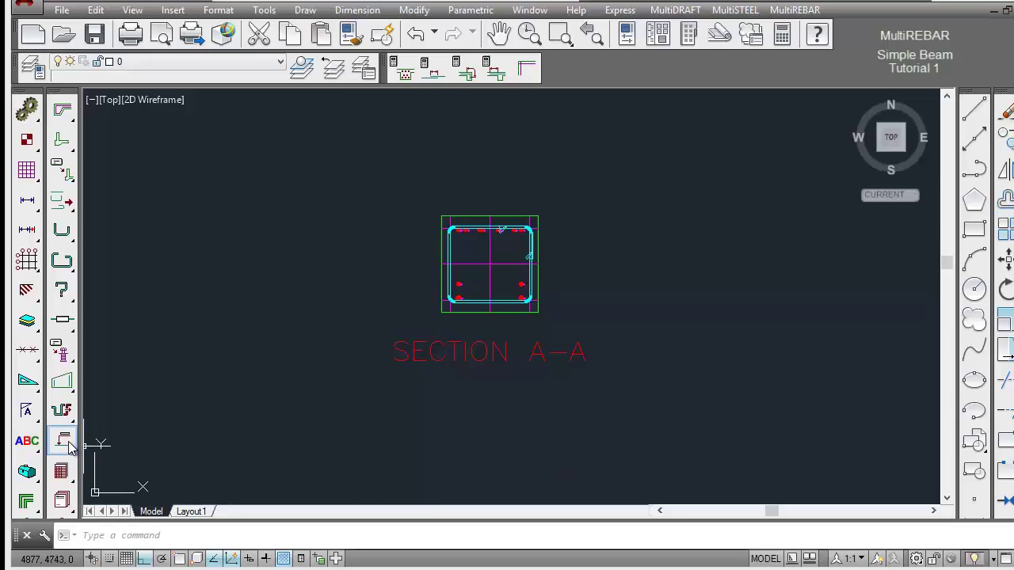
left_click_drag(69, 448, 250, 473)
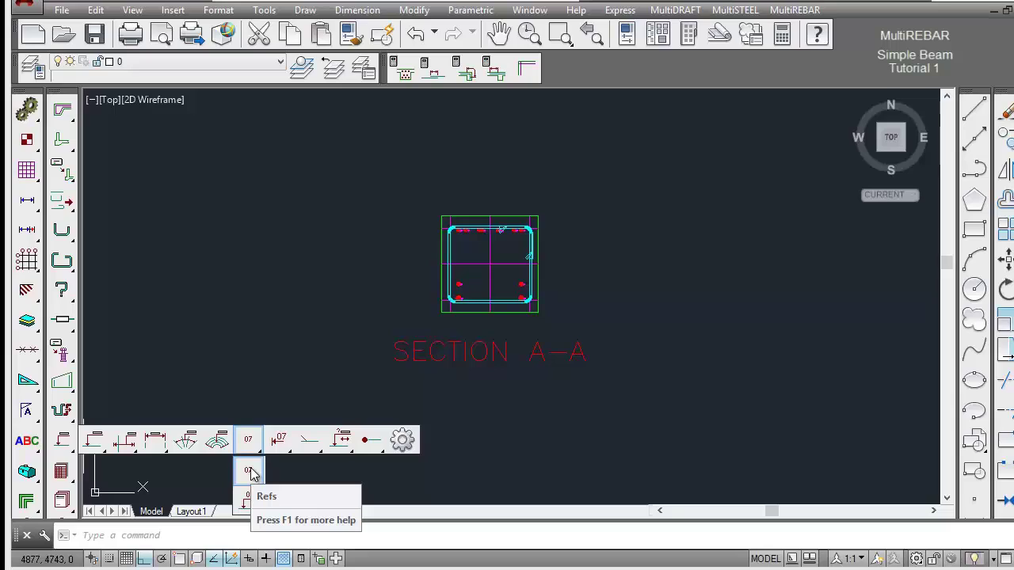
left_click_drag(250, 473, 251, 473)
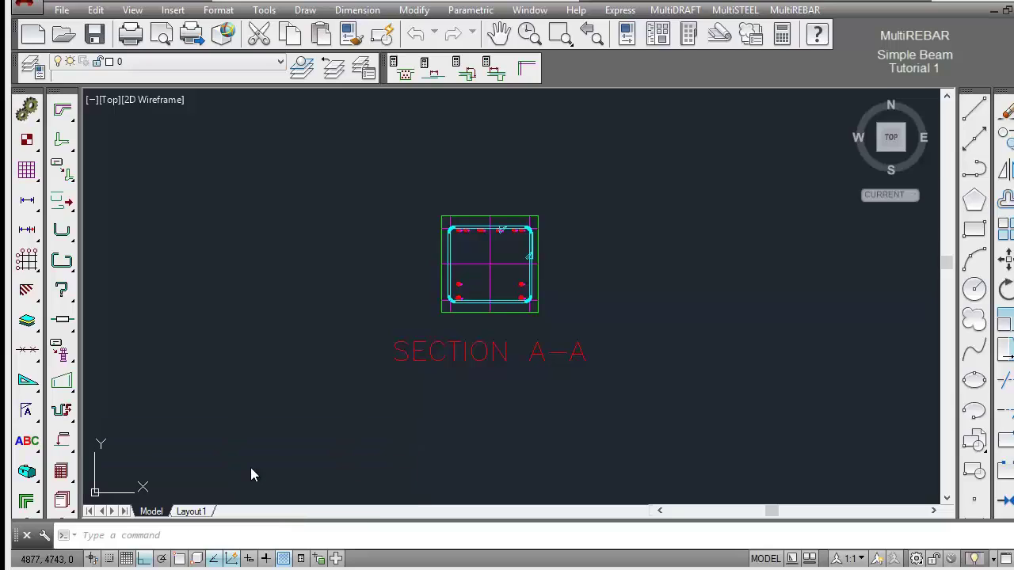
left_click(543, 319)
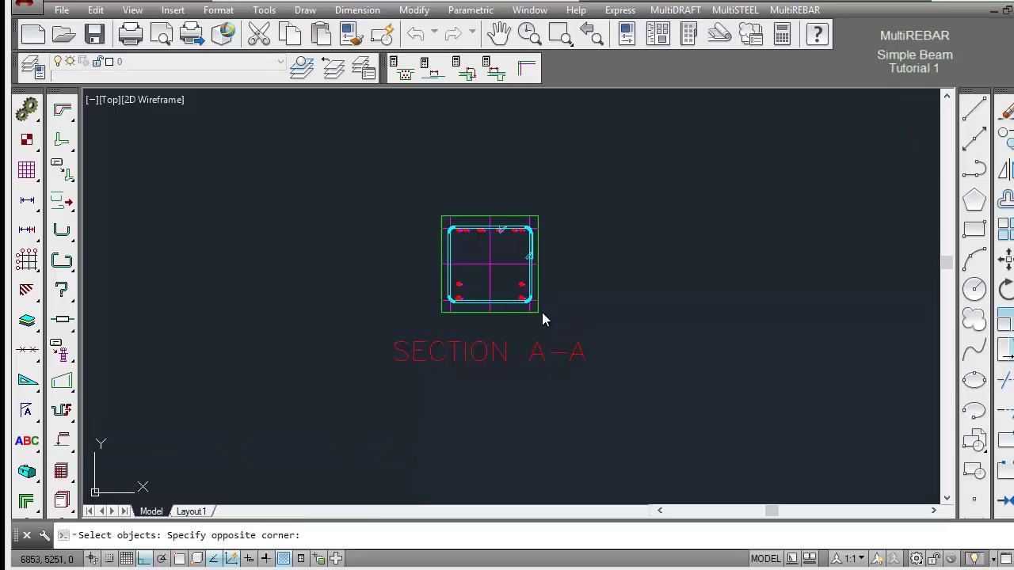
left_click(420, 208)
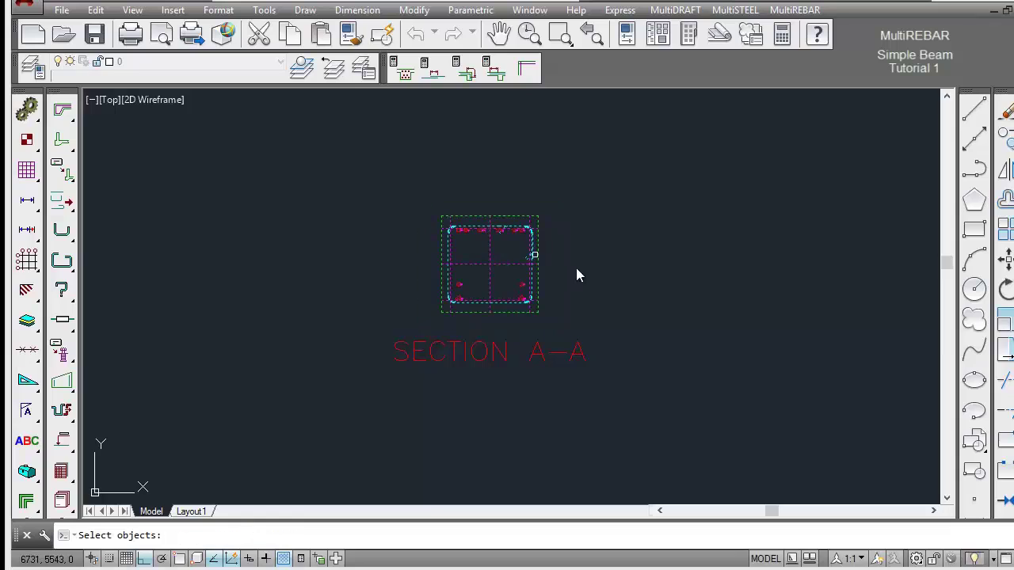
left_click(538, 347)
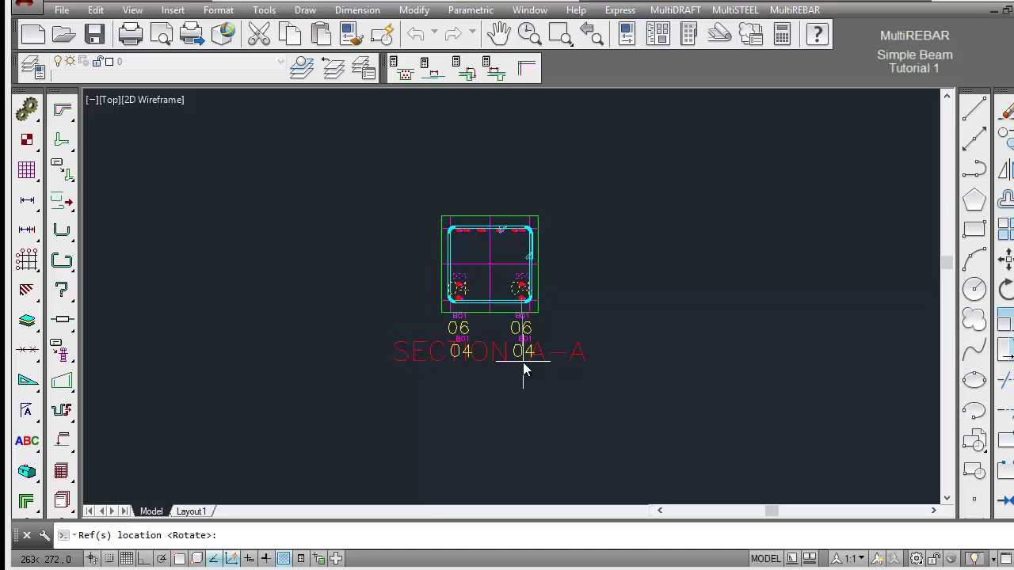
left_click(522, 362)
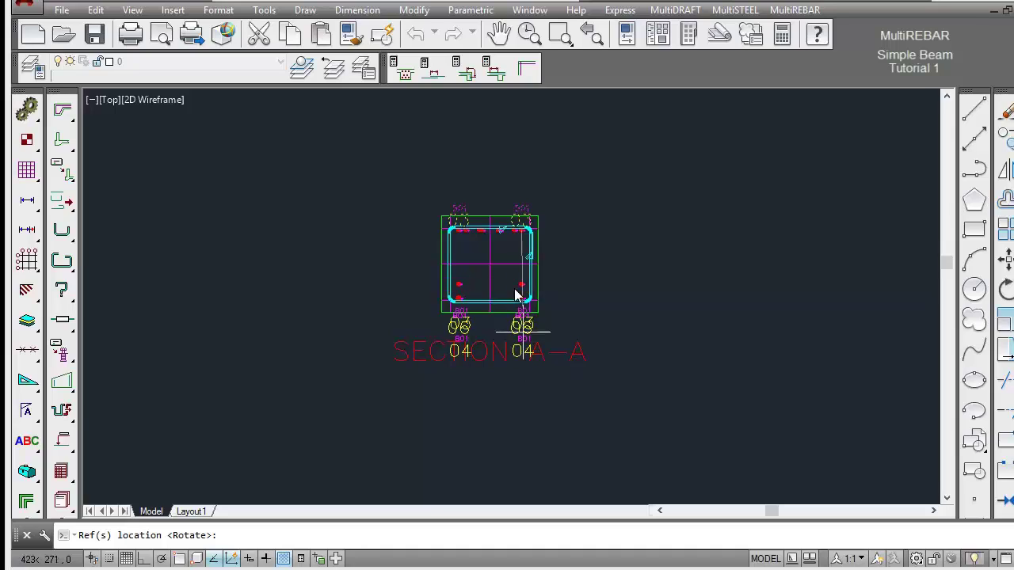
- Place bar references 03 and 02 above section A-A and reference 07 inside the link
left_click(523, 209)
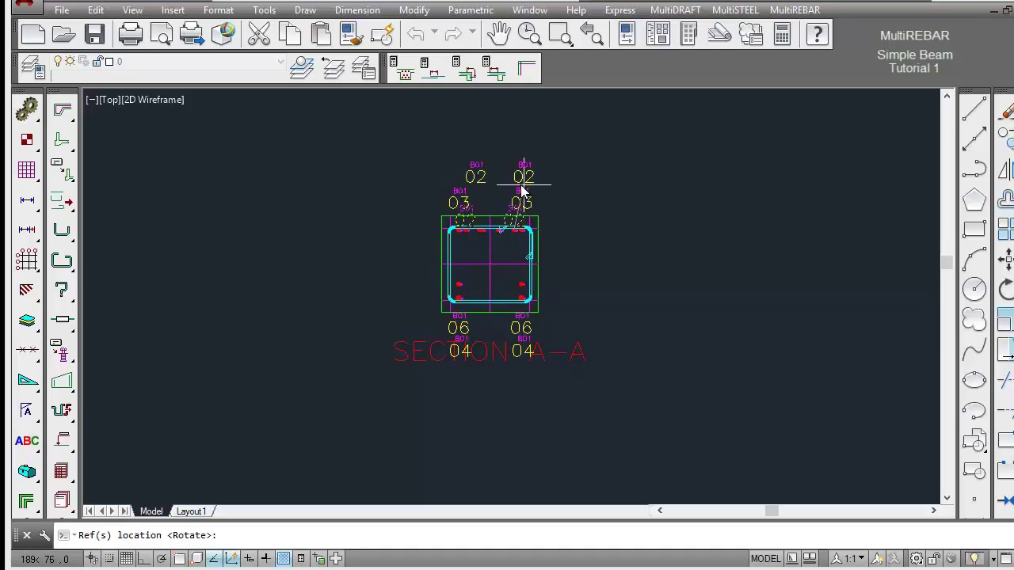
left_click(515, 199)
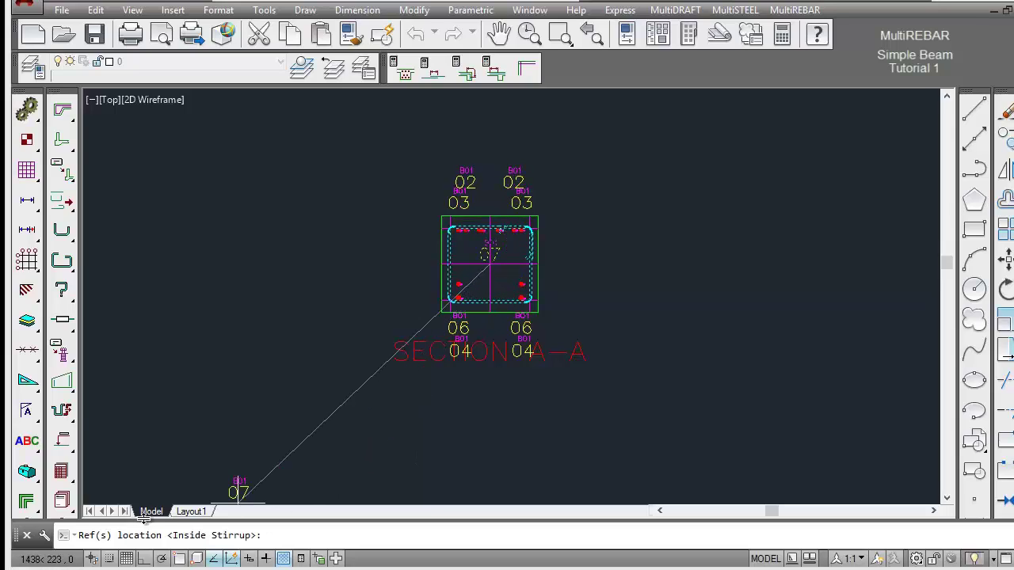
left_click(491, 265)
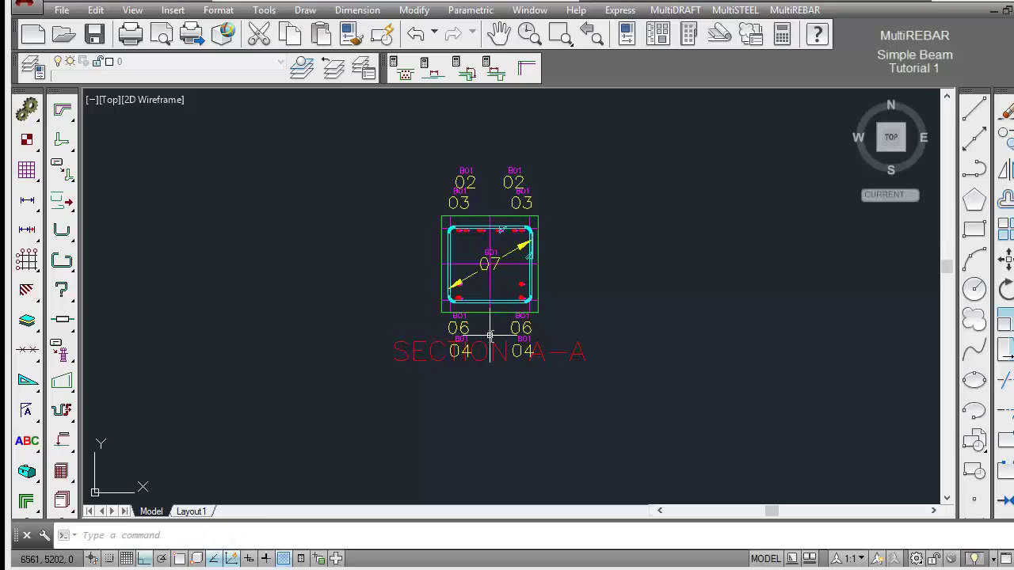
- Move the SECTION A-A title down until it clears the lower bar references
type("m")
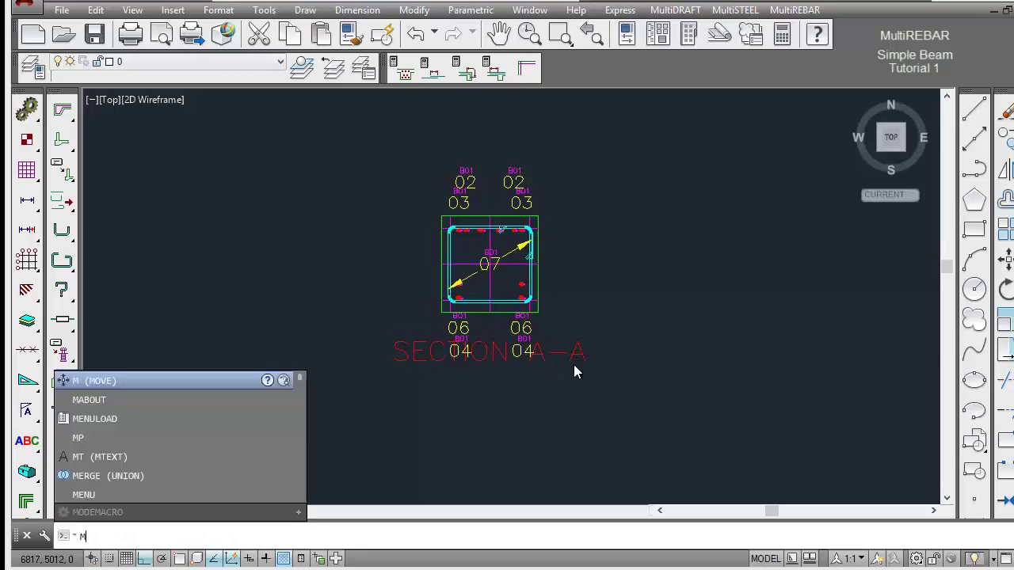
key("Return")
left_click(583, 351)
key("Return")
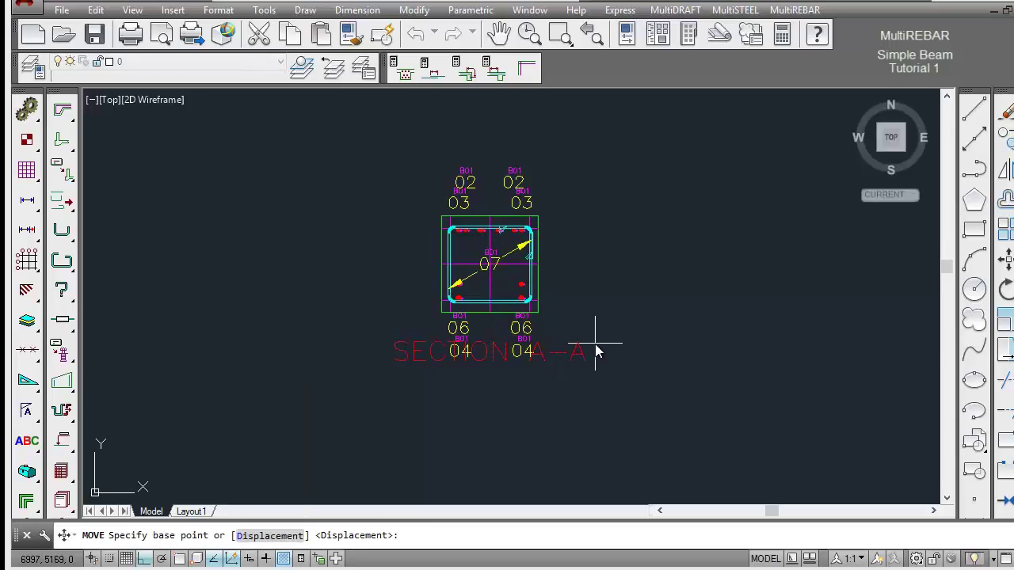
left_click(595, 350)
left_click(598, 374)
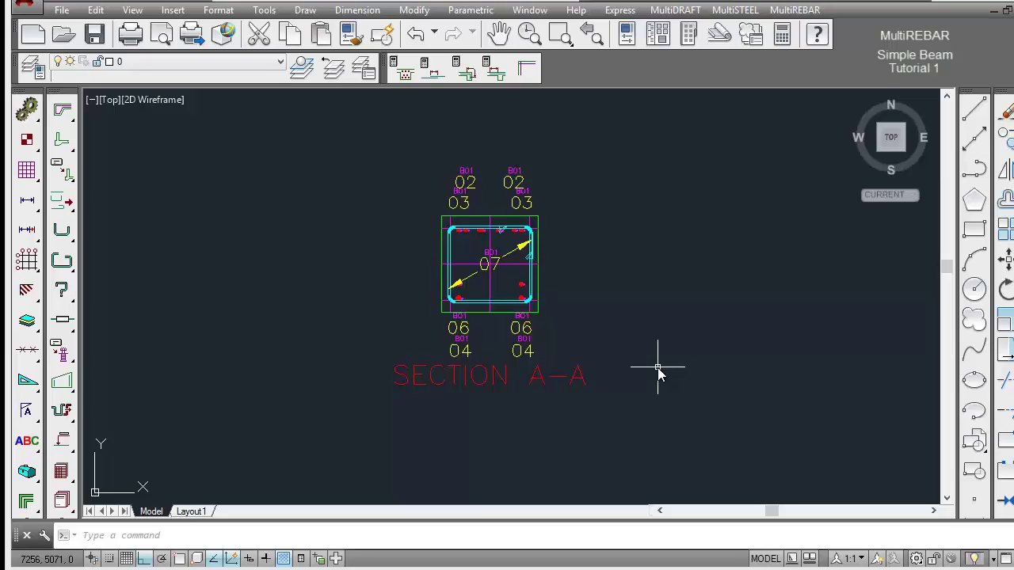
- Copy the first span's 07 link label, range marker and side view to the second span, using matching inner corners of the end and central supports
scroll(658, 369, "down", 6)
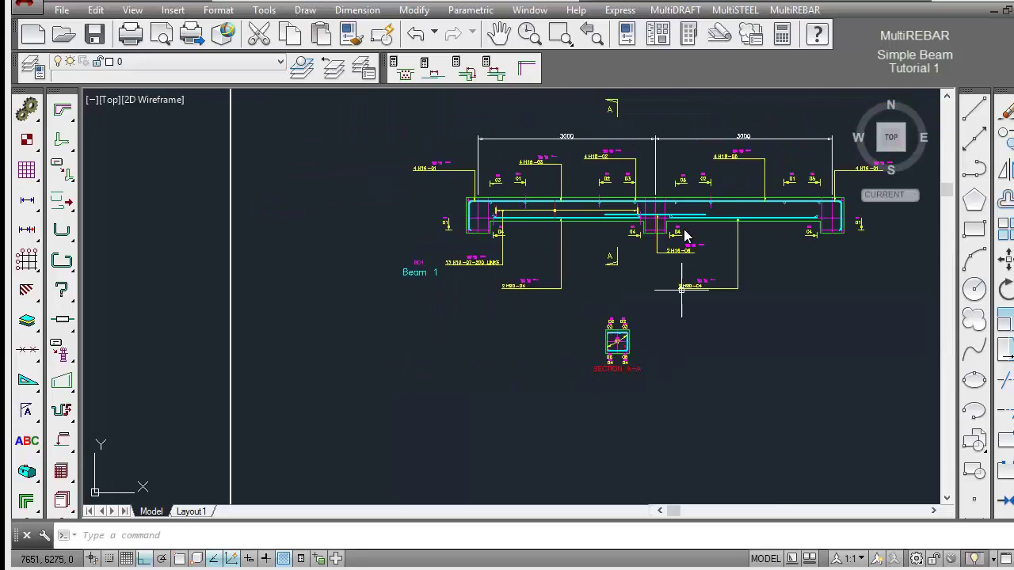
left_click(561, 33)
left_click(435, 180)
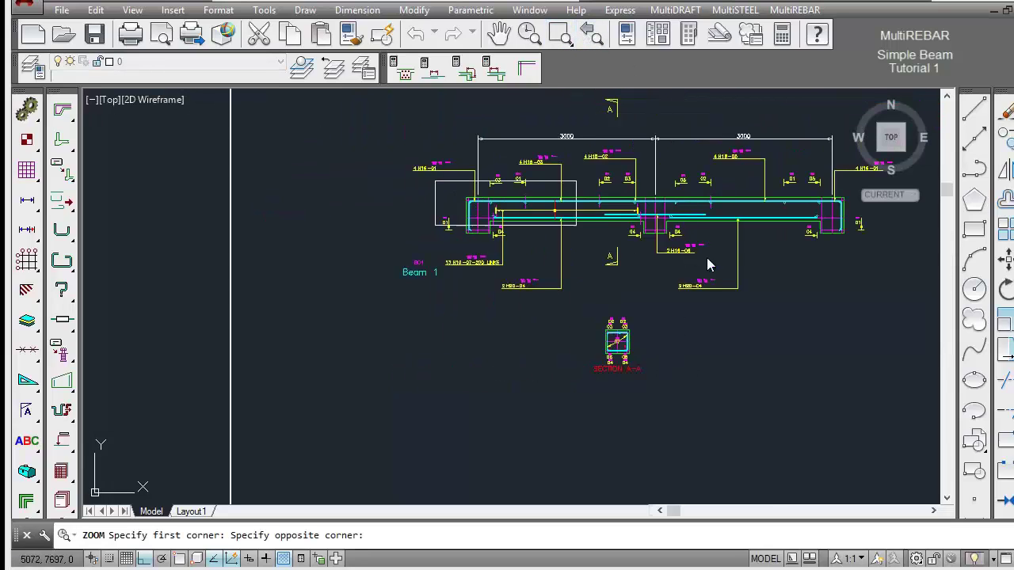
left_click(850, 339)
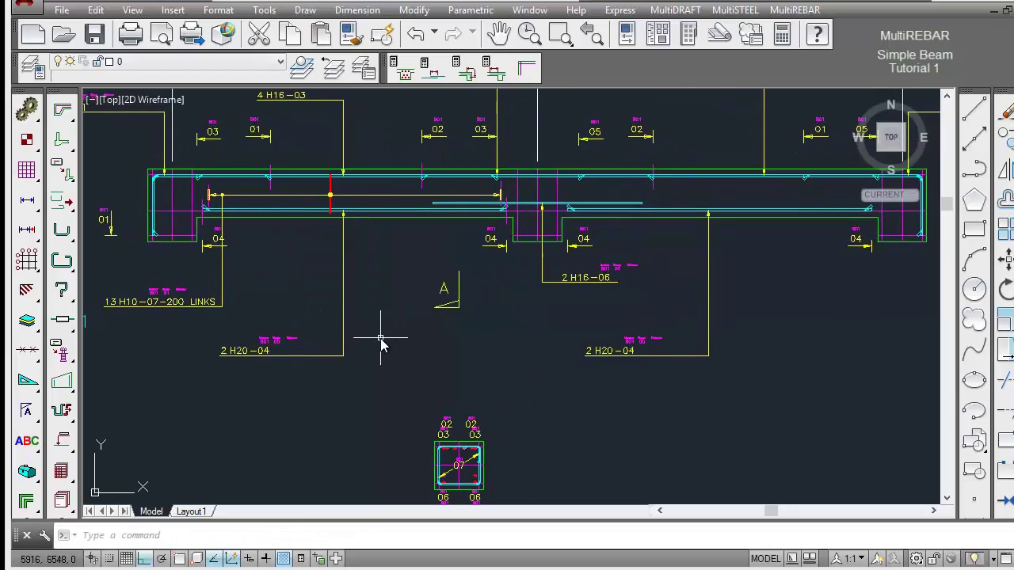
left_click(1008, 151)
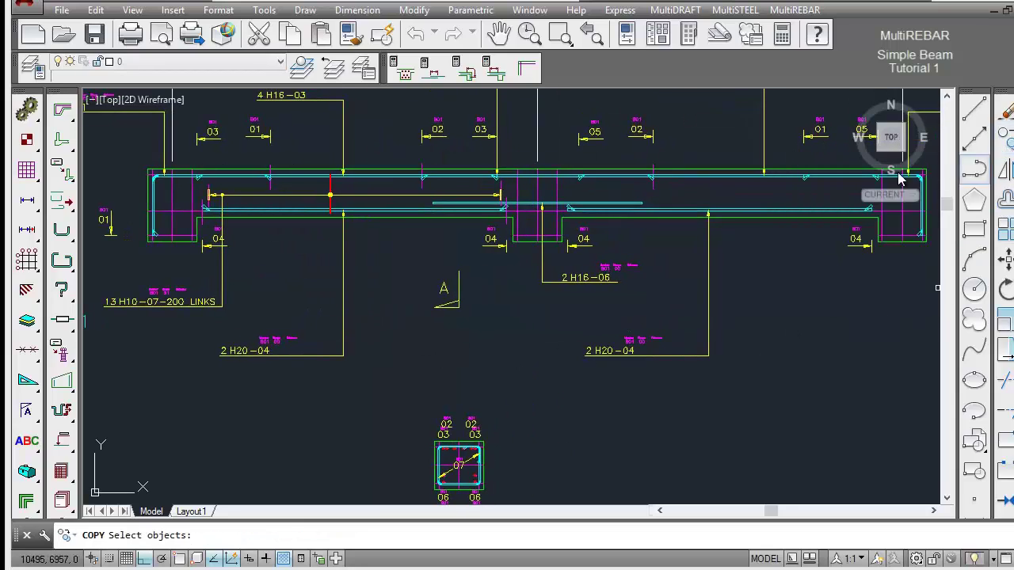
left_click(237, 319)
left_click(190, 299)
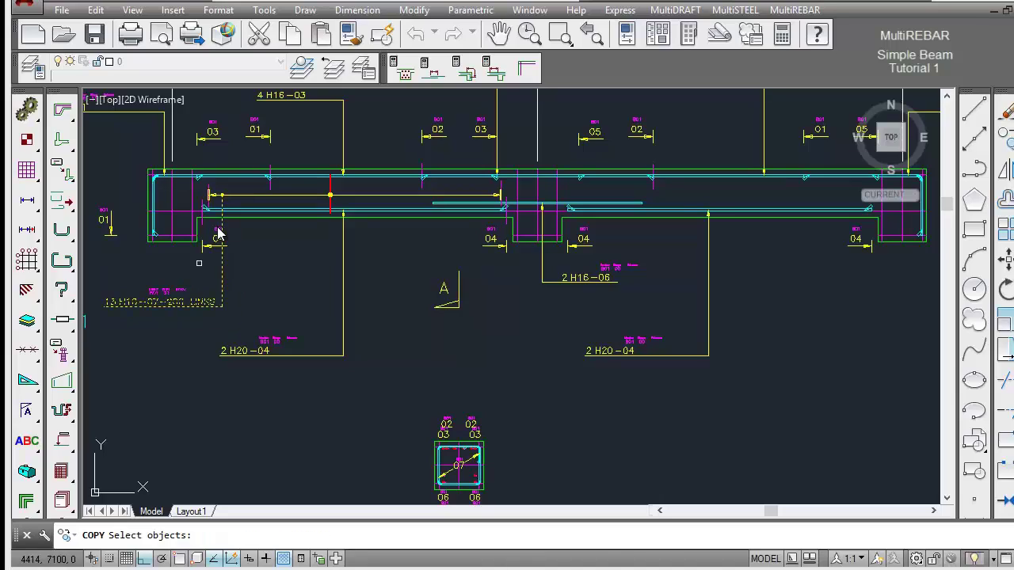
left_click(229, 190)
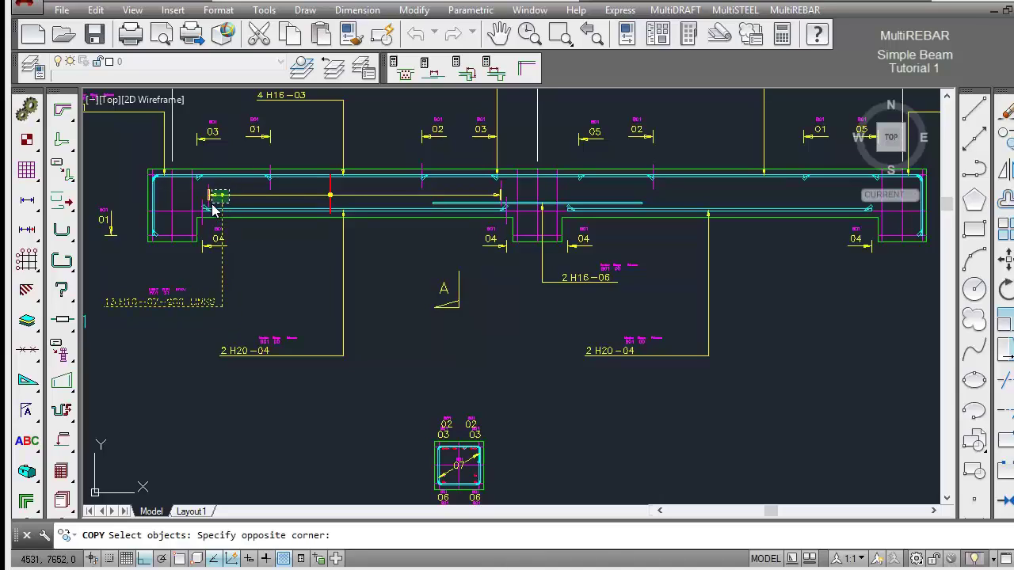
left_click(211, 198)
left_click(343, 196)
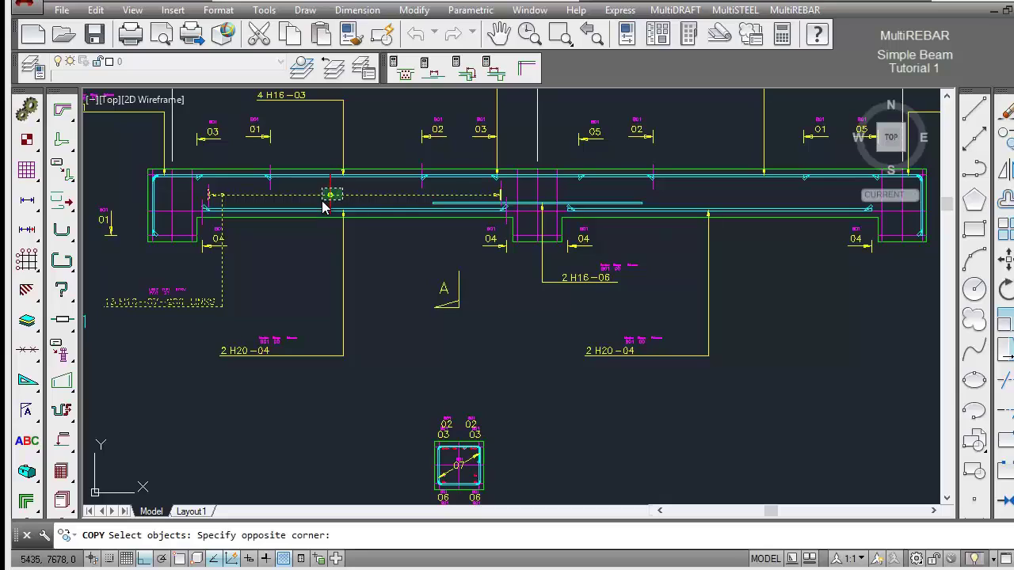
left_click(326, 201)
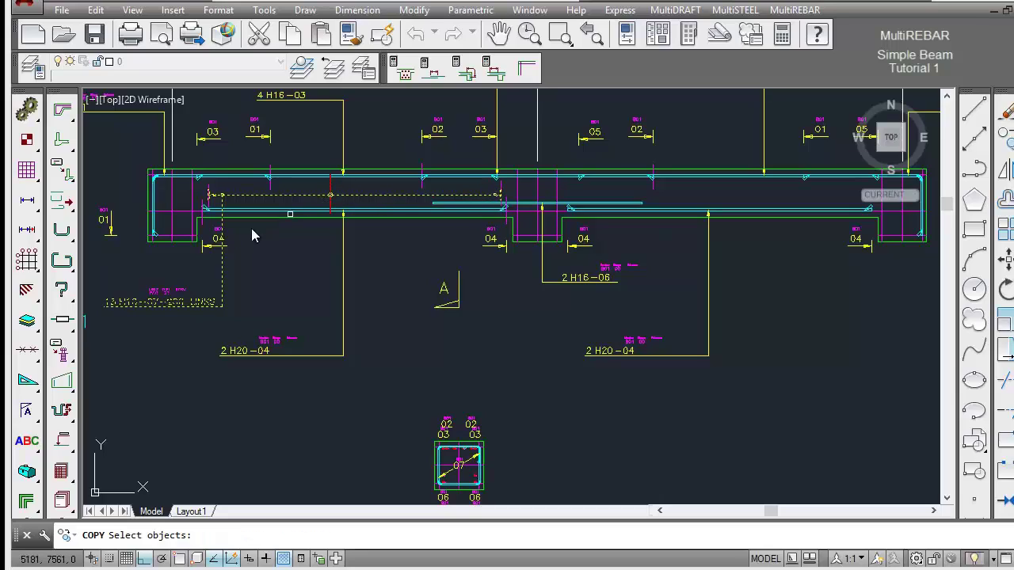
key("Return")
right_click(249, 265, "shift")
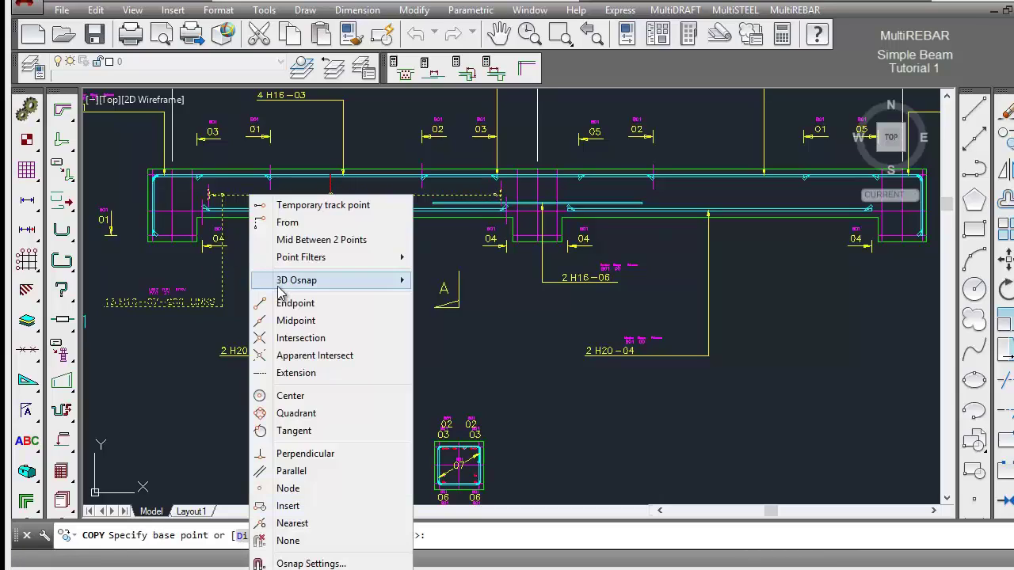
left_click(287, 303)
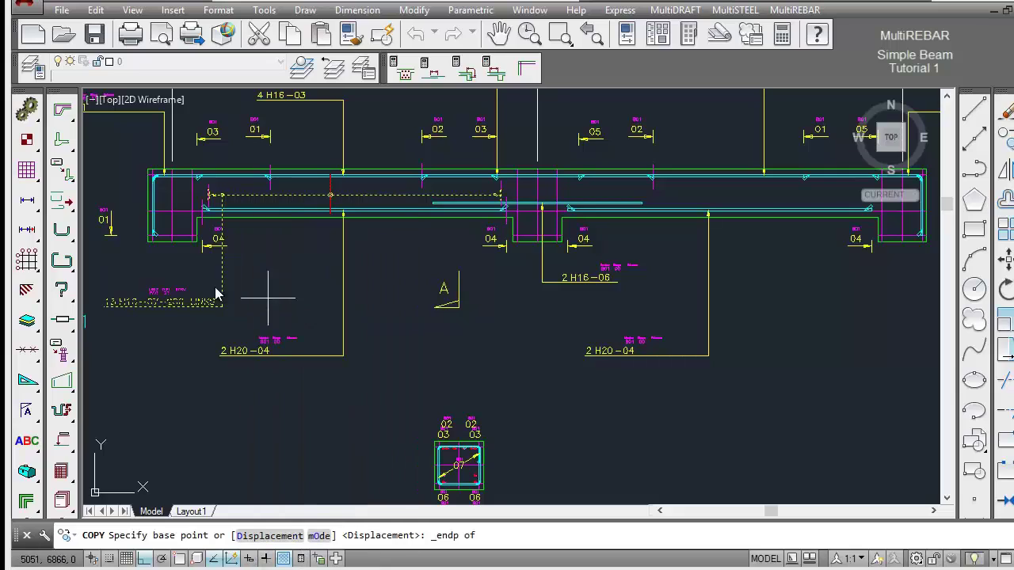
left_click(200, 227)
right_click(566, 230, "shift")
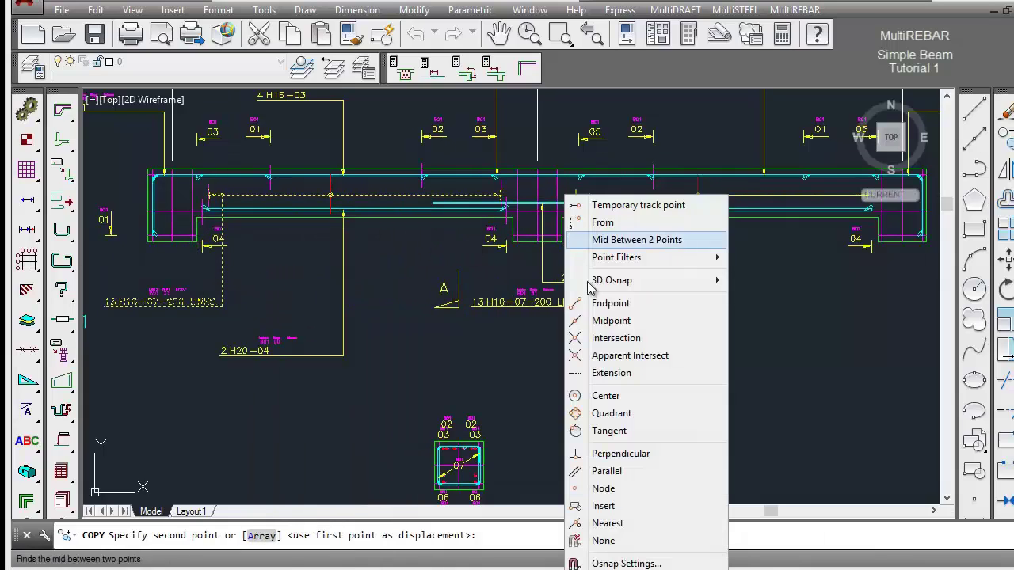
left_click(602, 304)
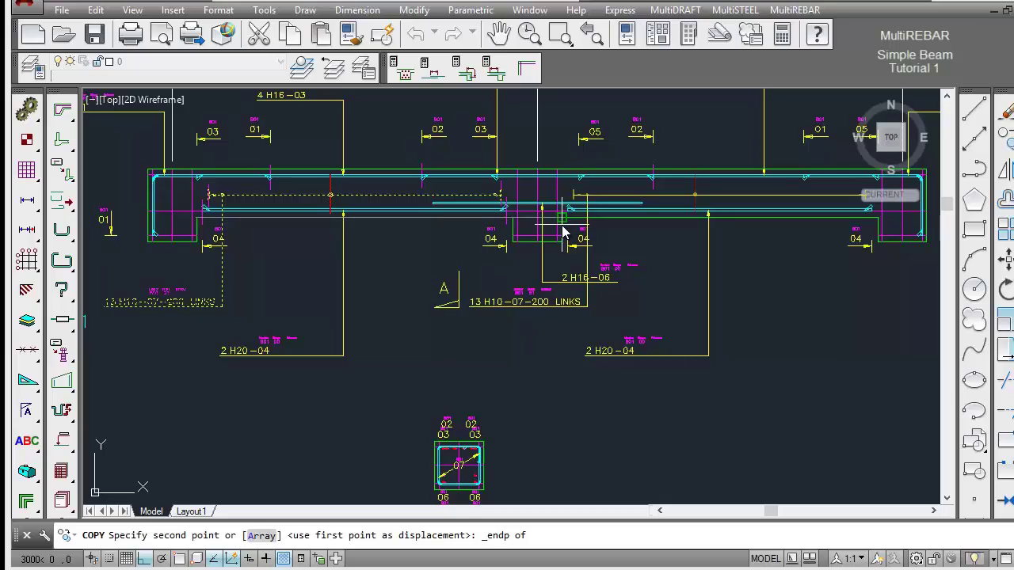
left_click(565, 229)
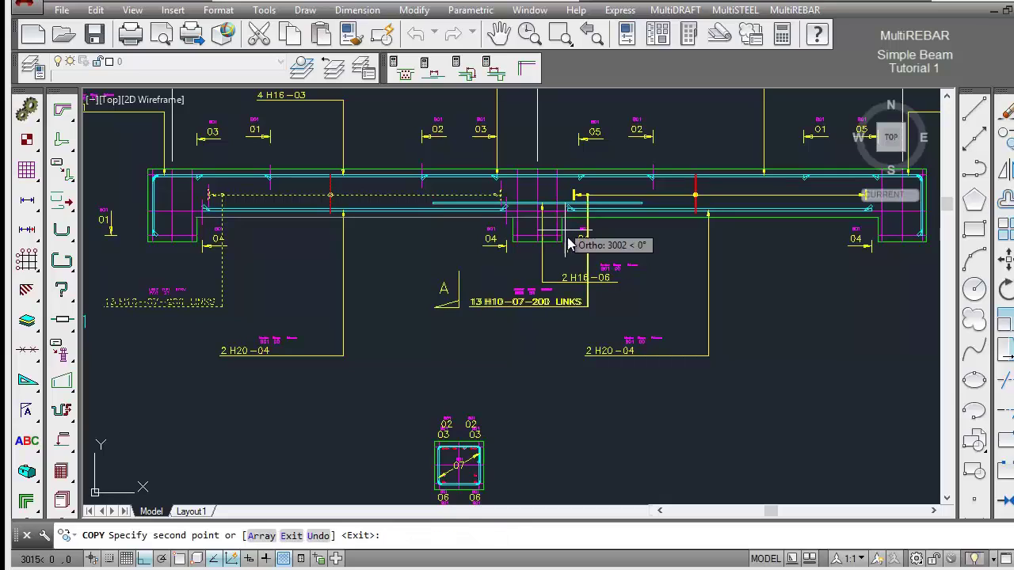
right_click(538, 387)
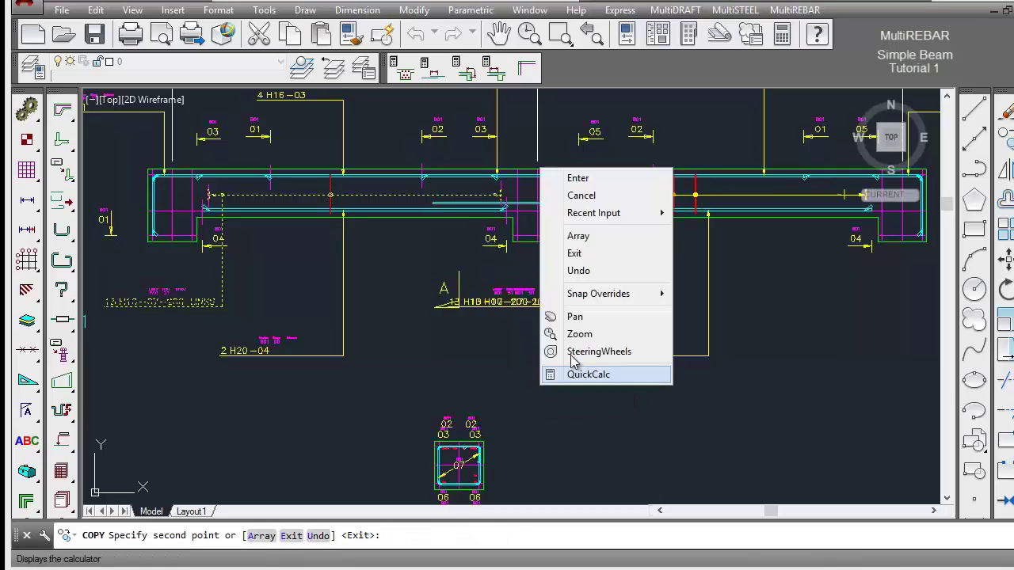
left_click(574, 176)
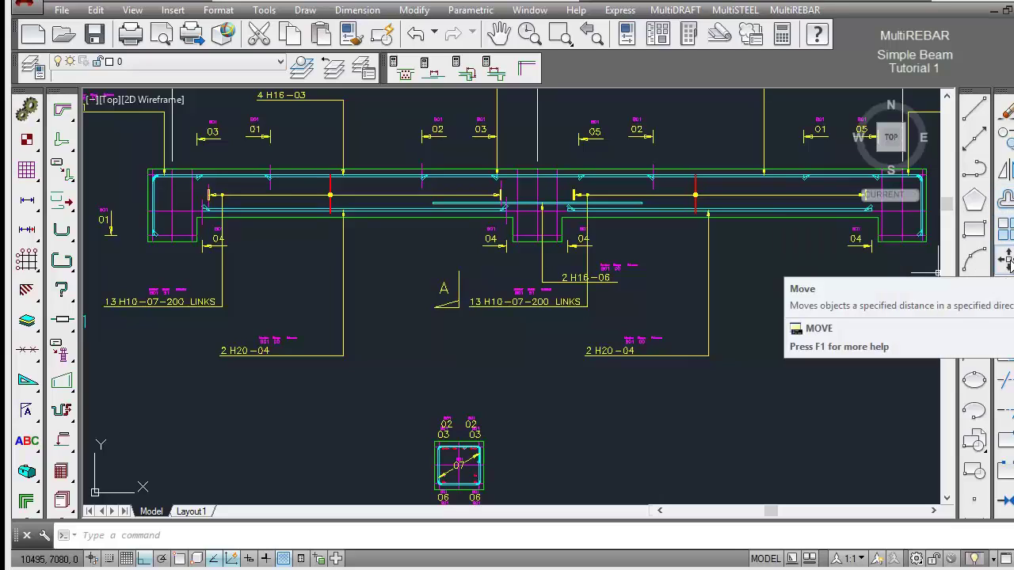
- Move the second span's 13 H10-07-200 LINKS label and its leader dot horizontally about 2115 mm towards the end support
left_click(1008, 263)
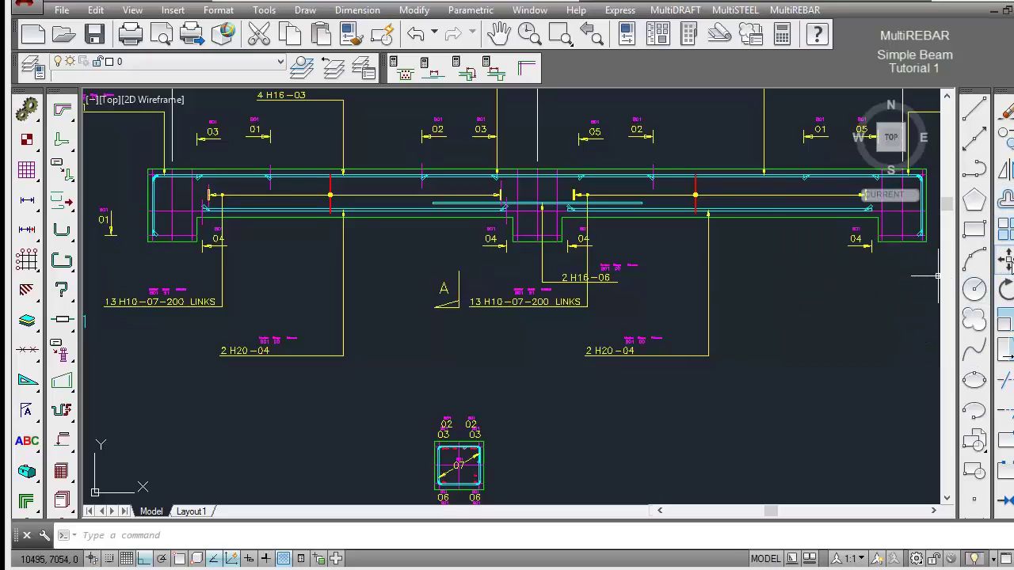
left_click(572, 301)
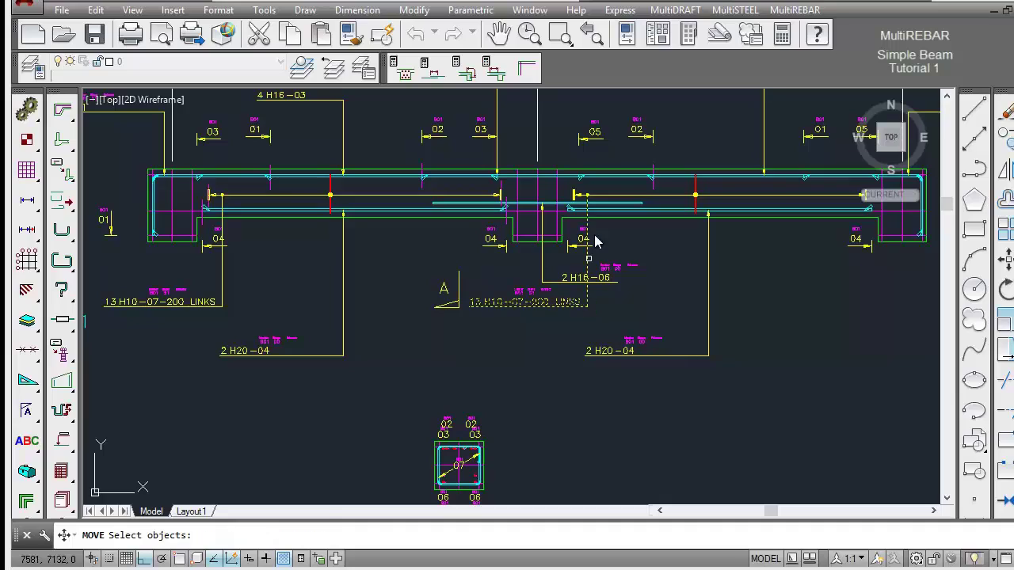
left_click(583, 188)
left_click(606, 214)
key("Return")
left_click(539, 325)
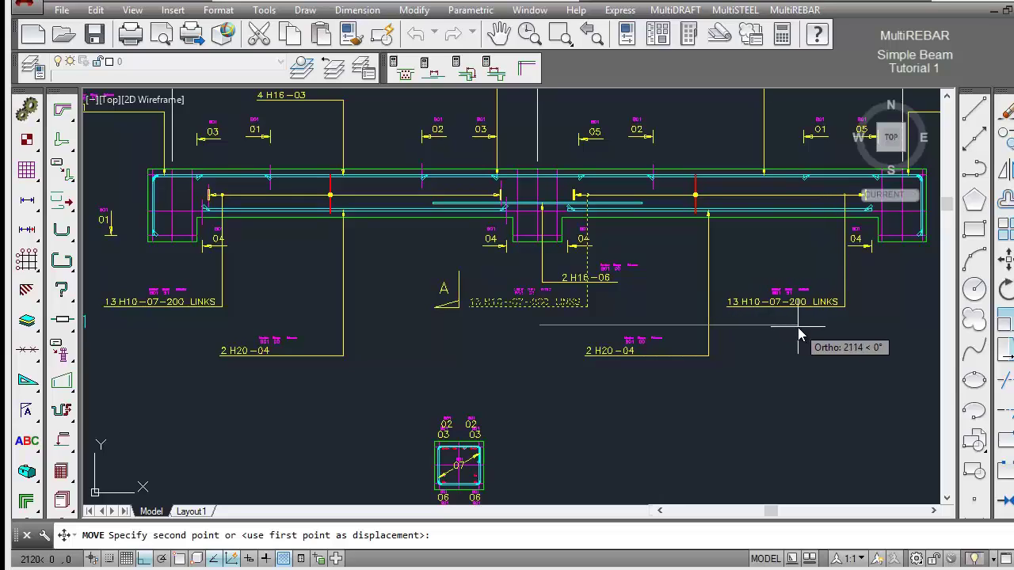
left_click(798, 334)
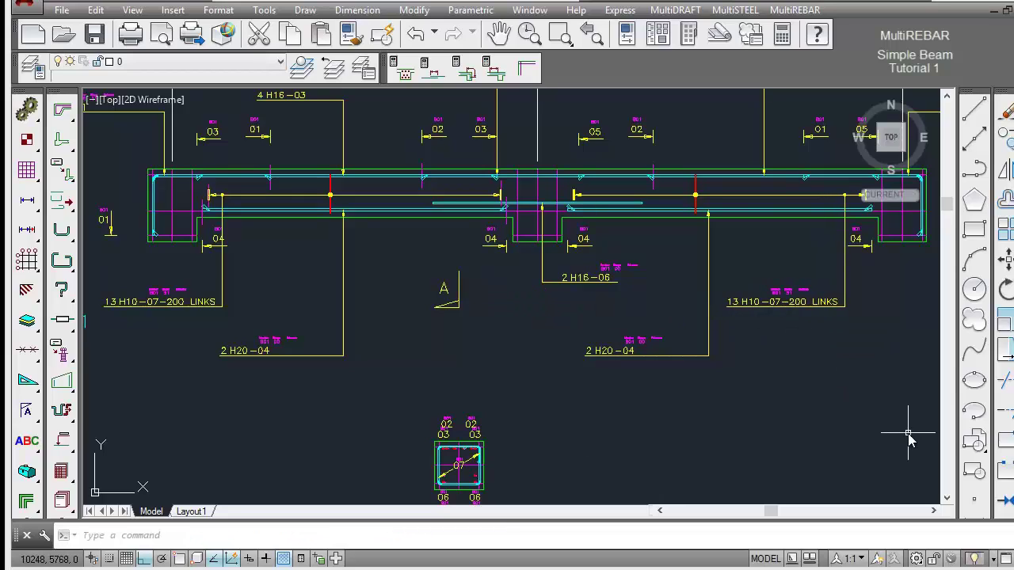
- Audit the whole drawing with the default update, show and check options, and close the audit report
scroll(908, 441, "down", 3)
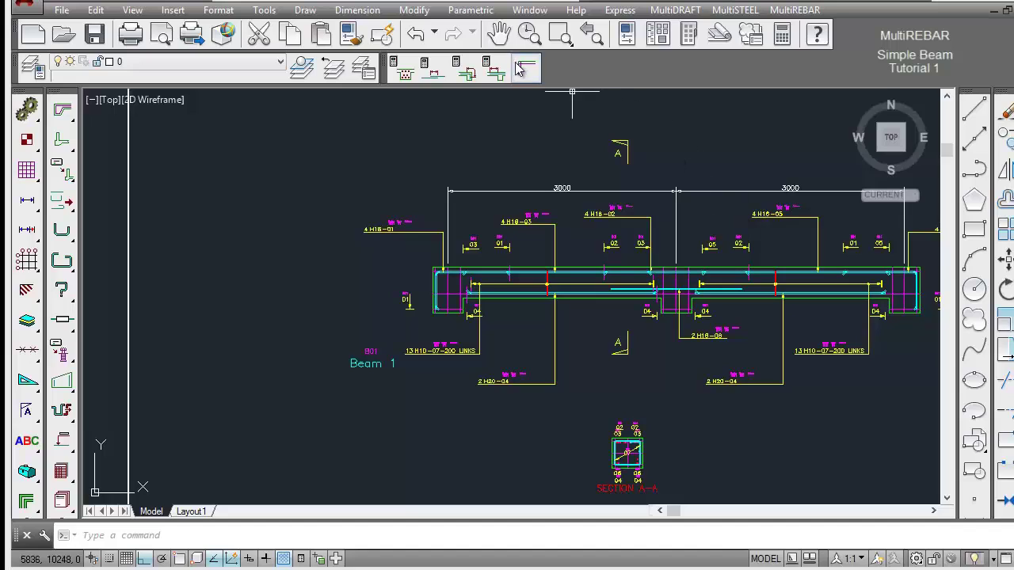
left_click(498, 33)
mouse_move(667, 306)
left_mouse_down()
mouse_move(591, 271)
mouse_move(532, 270)
left_mouse_up()
right_click(547, 274)
left_click(563, 281)
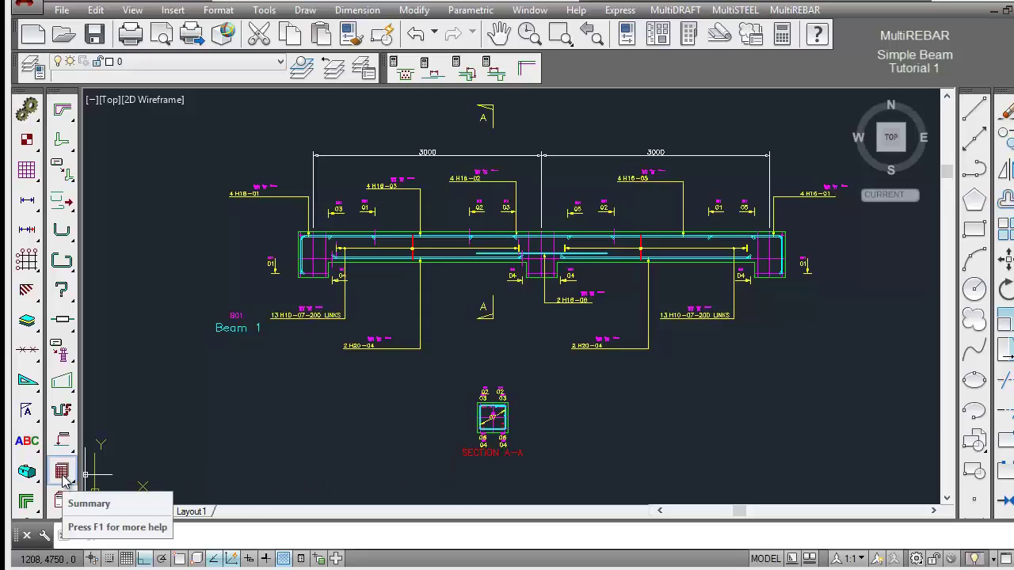
left_click_drag(65, 478, 273, 473)
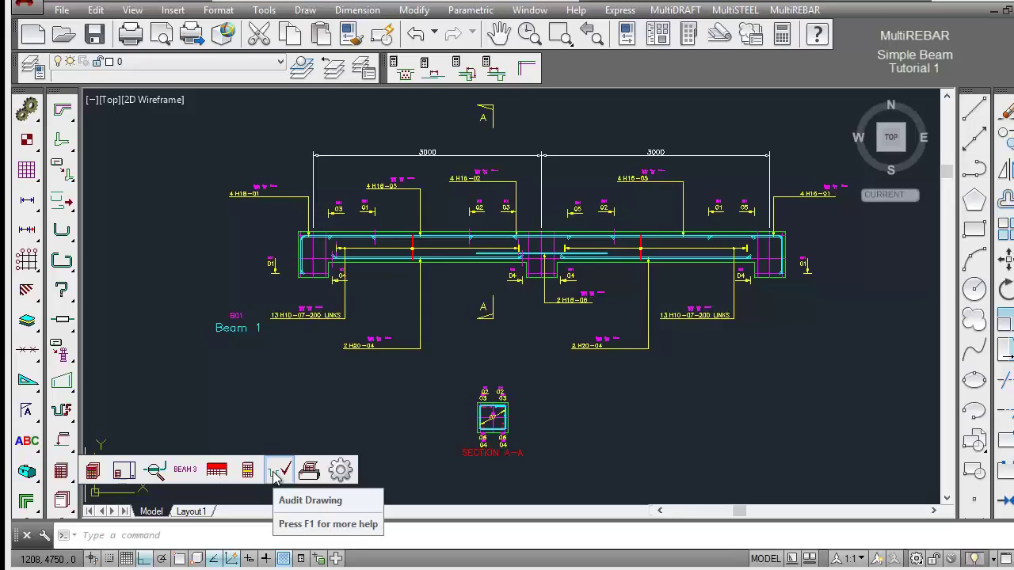
left_click(273, 474)
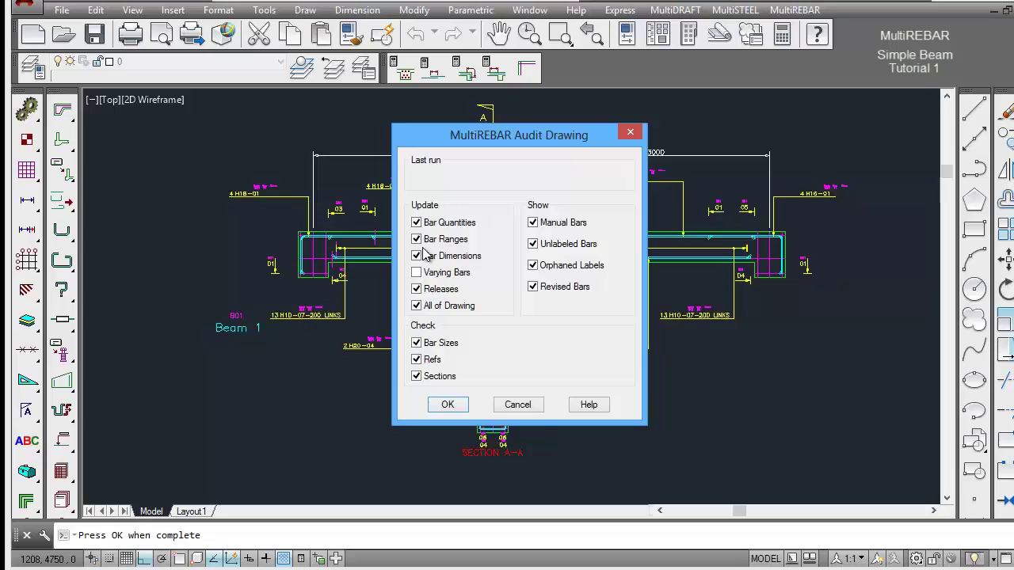
left_click(448, 405)
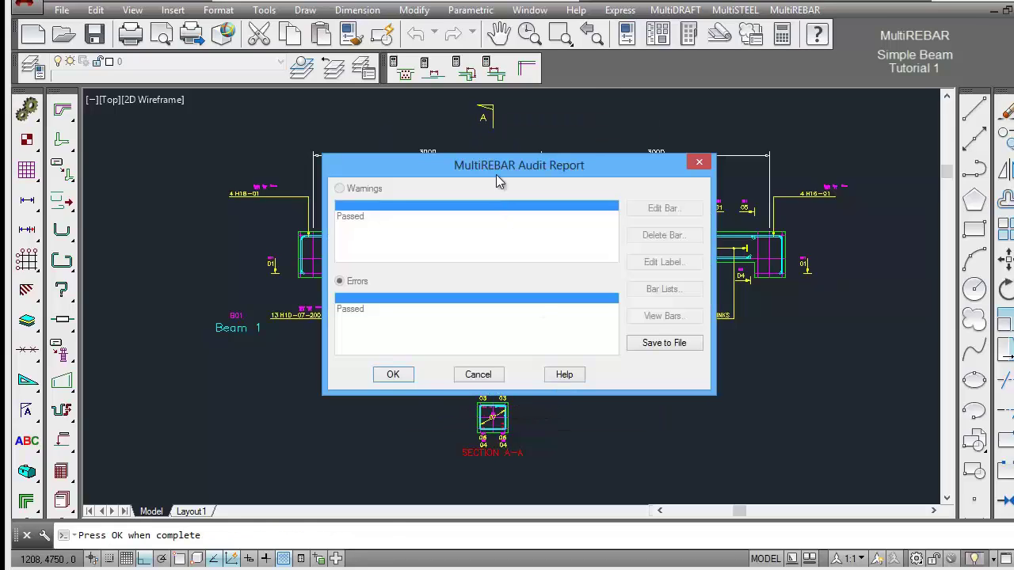
left_click_drag(496, 174, 529, 159)
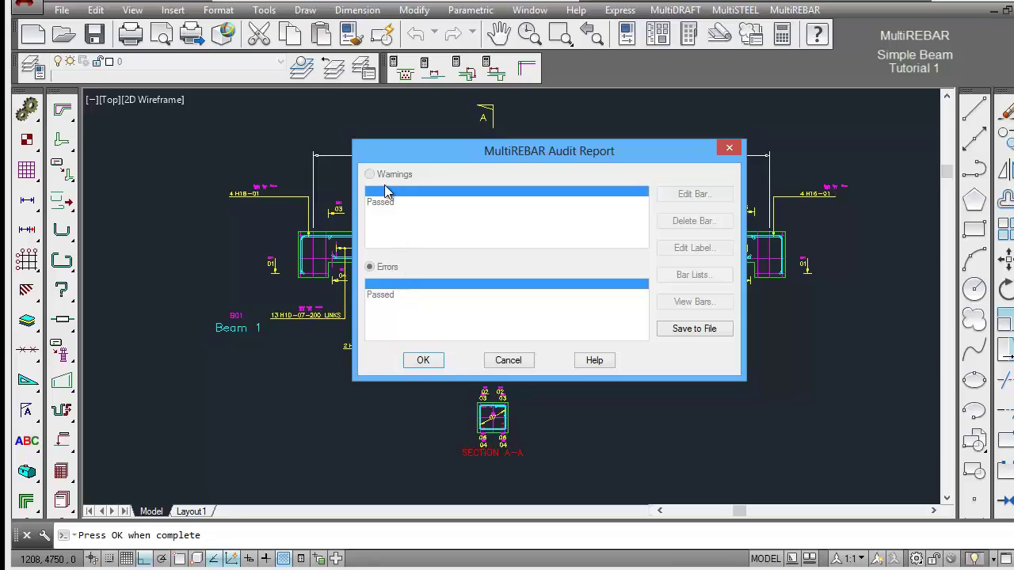
left_click(423, 360)
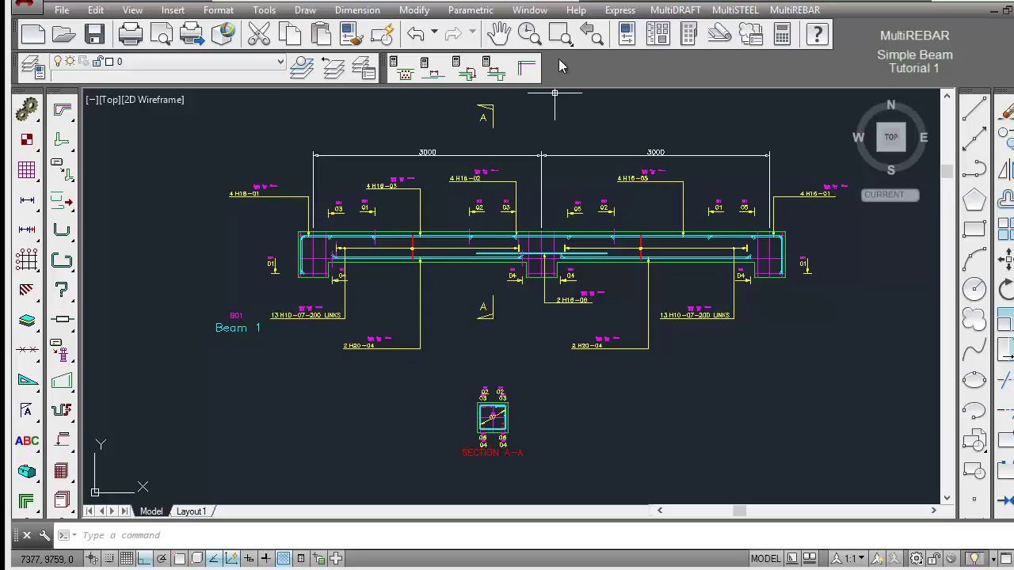
- Change the reinforcement bars from thick to thin lines and inspect the first end support up close
left_click(415, 34)
left_click_drag(66, 418, 284, 417)
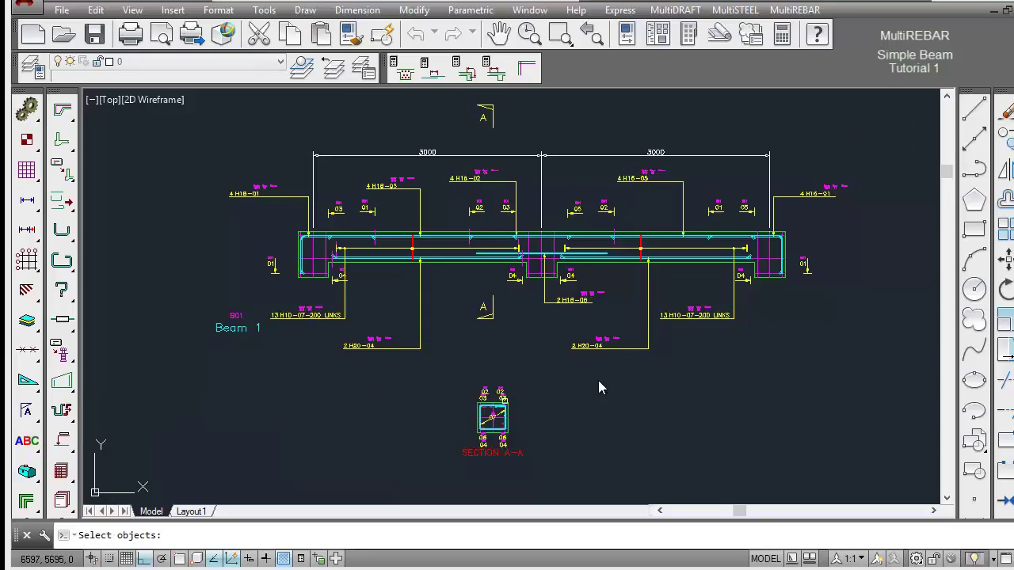
right_click(553, 362)
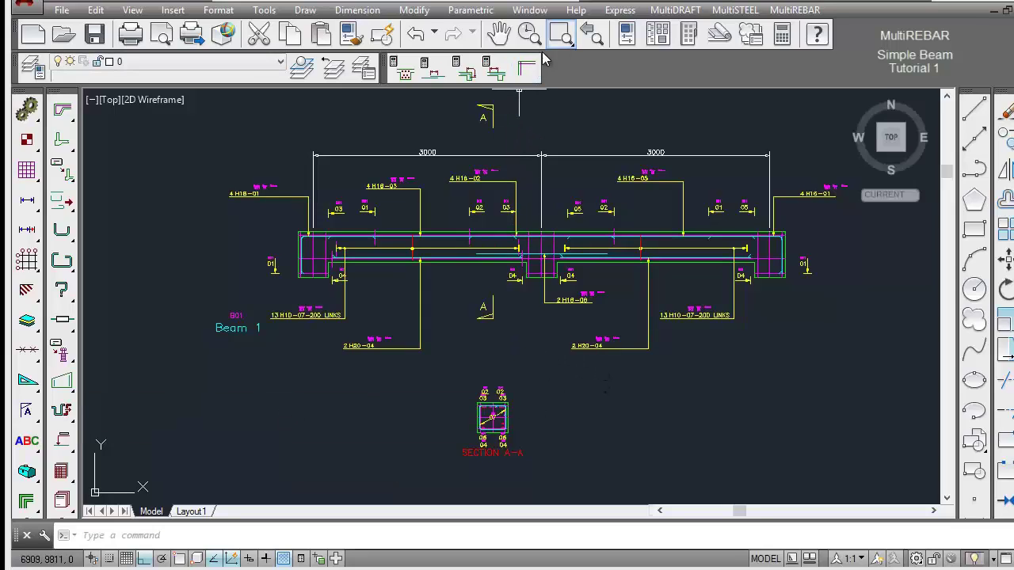
left_click(560, 33)
left_click(243, 194)
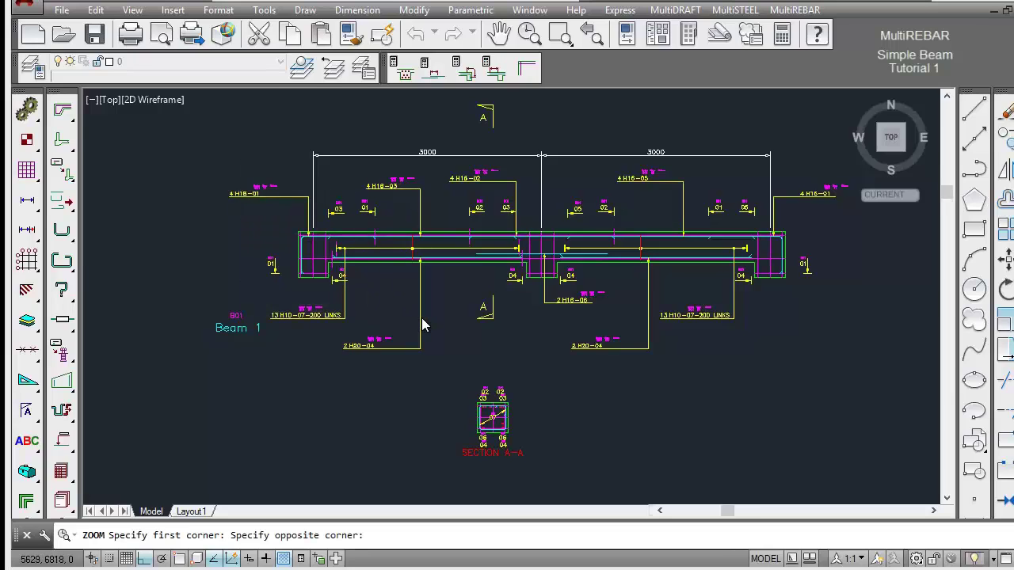
left_click(416, 315)
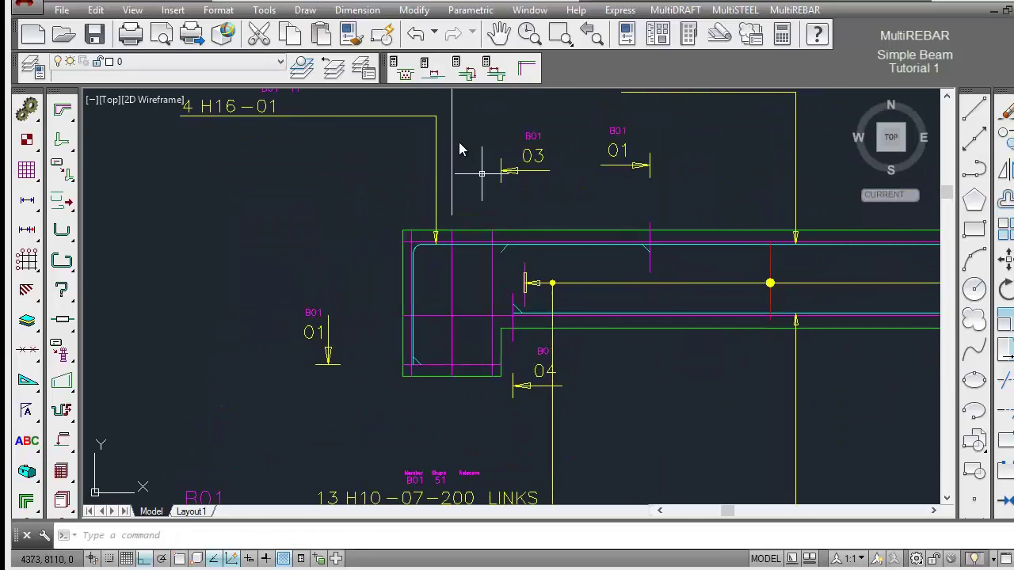
left_click(415, 33)
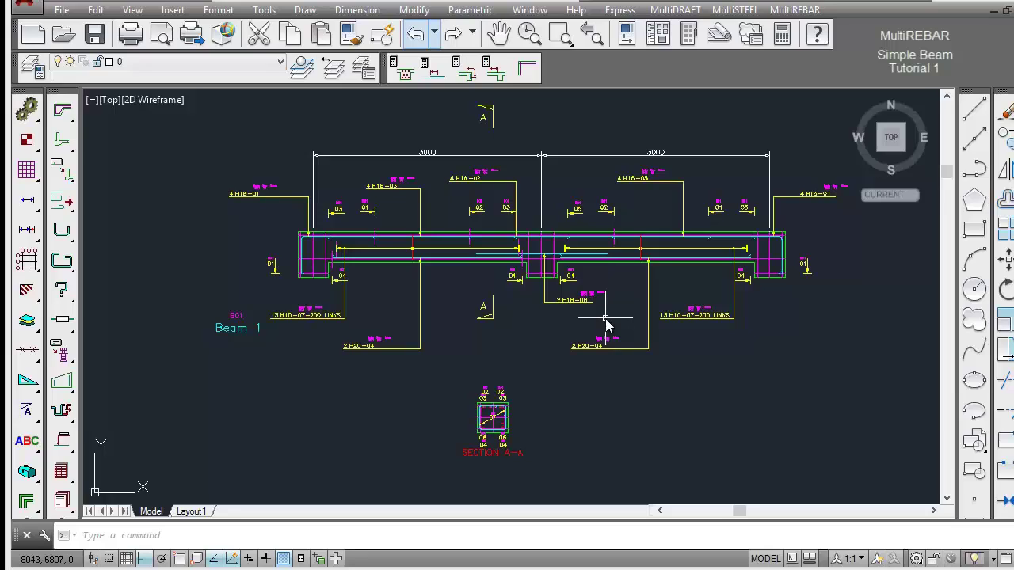
- Turn off the preselected plot layers, including construction lines, cover lines, member IDs and range envelopes, and inspect the first span
left_click(66, 204)
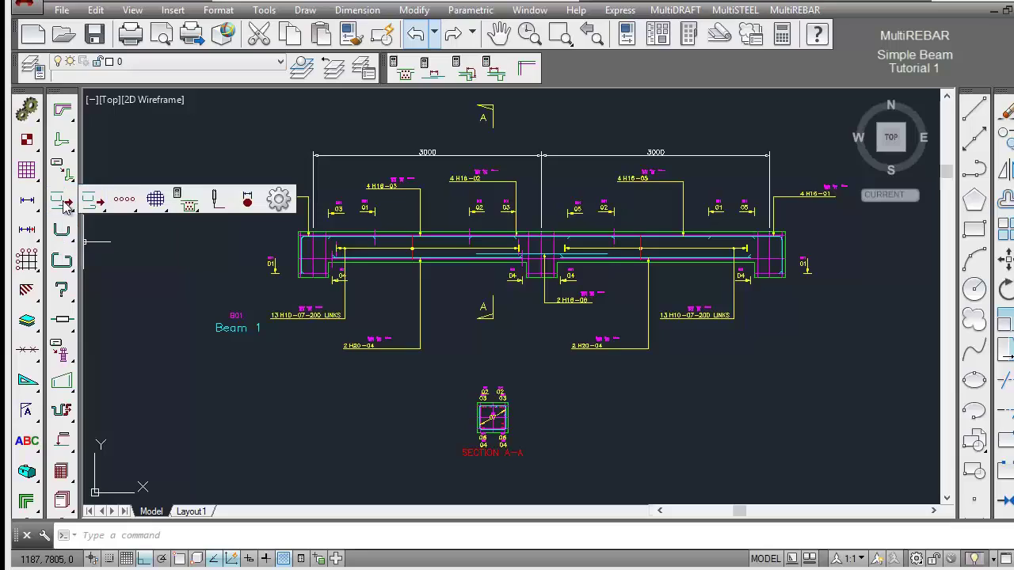
left_click(215, 202)
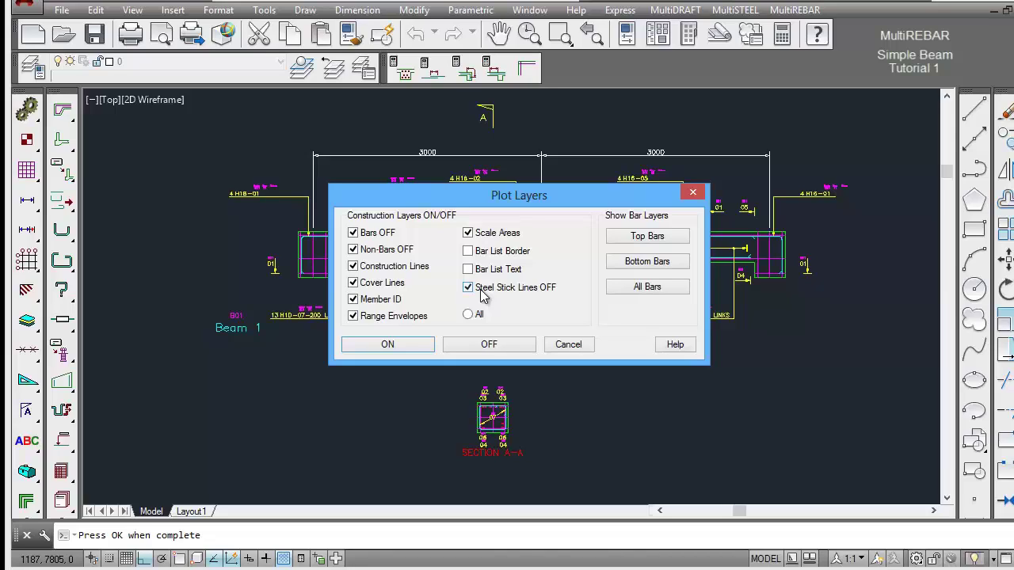
left_click(487, 344)
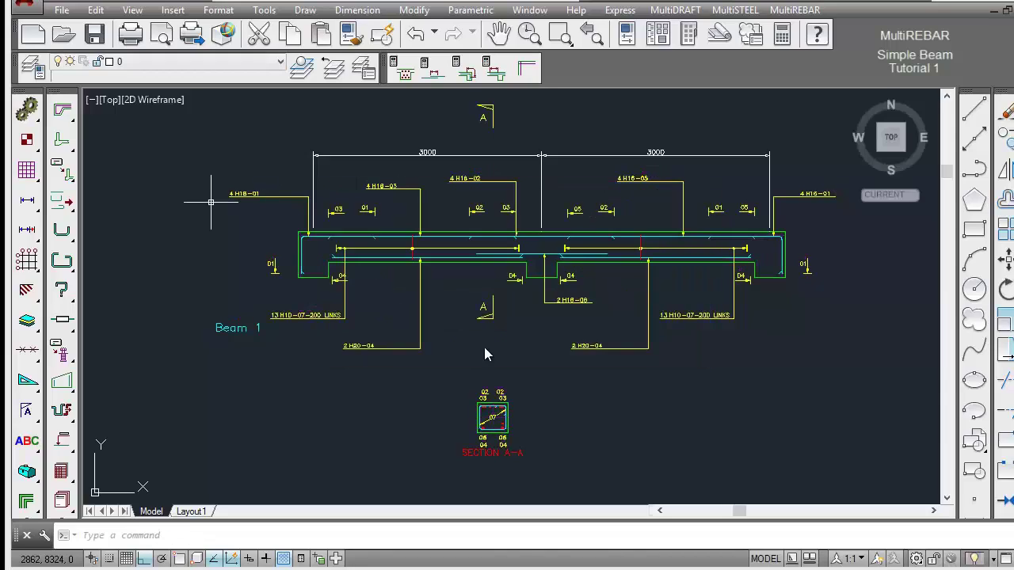
left_click(561, 34)
left_click(197, 162)
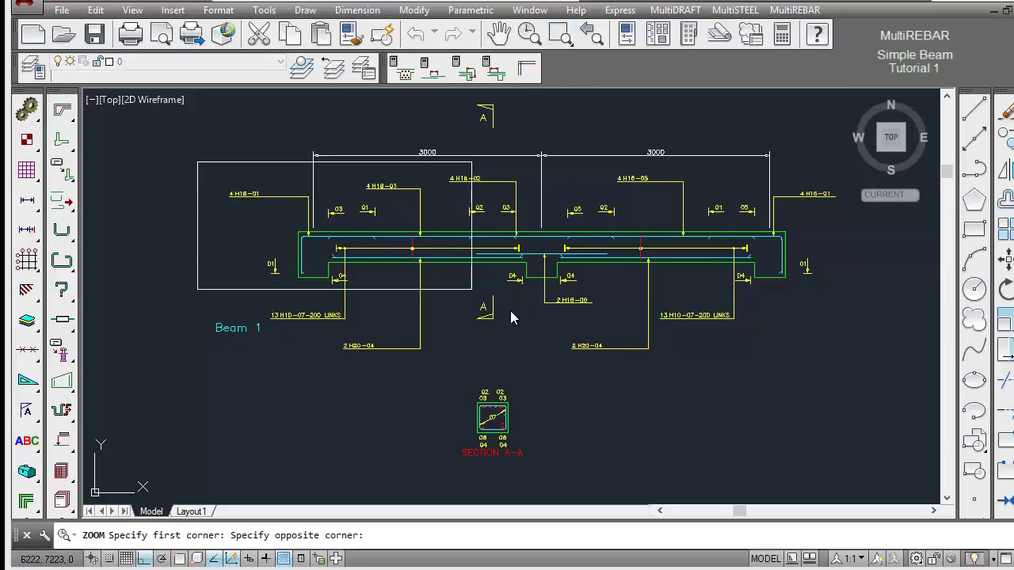
left_click(550, 369)
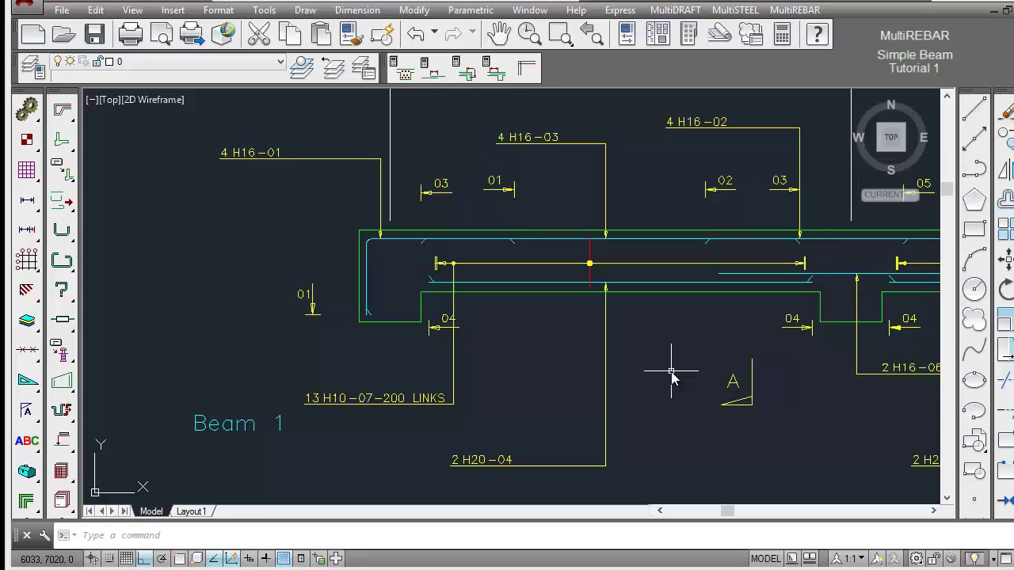
left_click(415, 33)
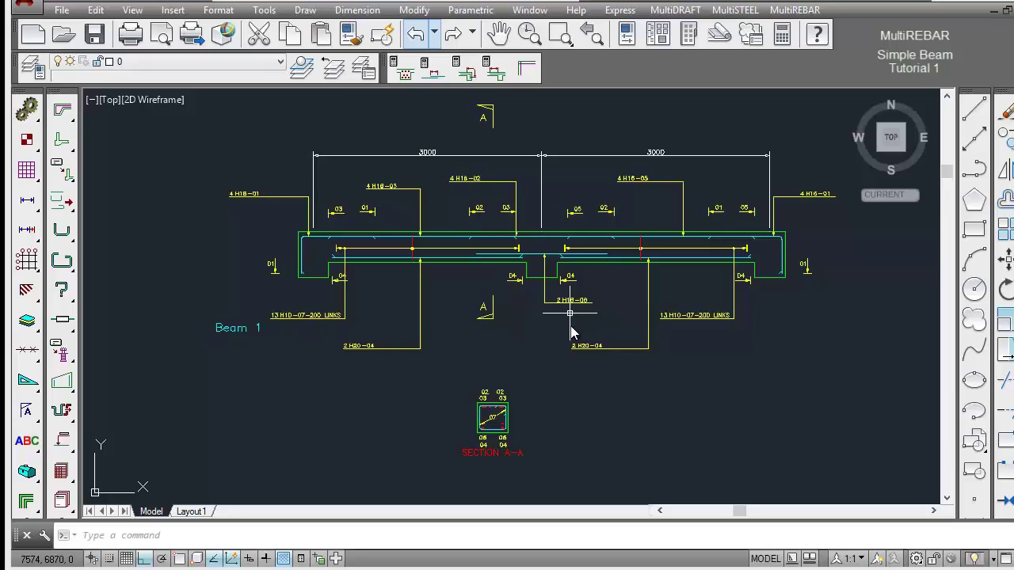
- Set the company title in bar list 01's header to MY COMPANY
left_click_drag(68, 473, 220, 474)
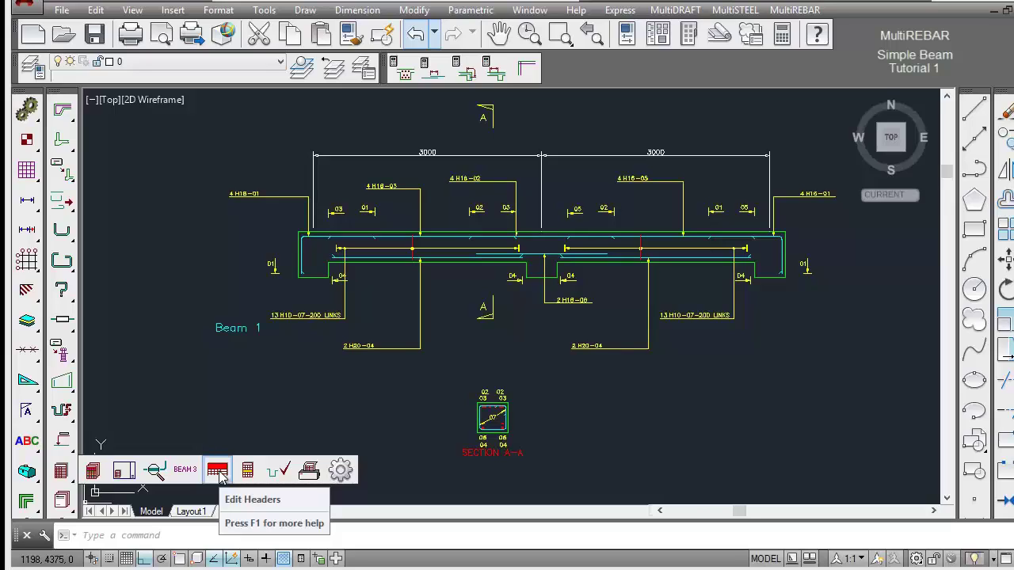
left_click_drag(220, 473, 220, 474)
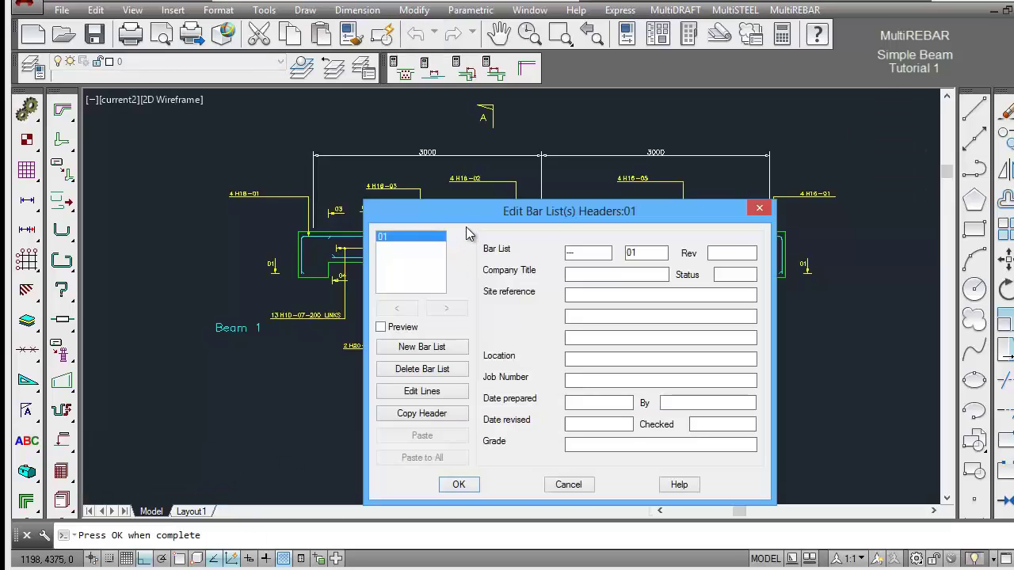
left_click(598, 274)
type("MY COMPANY")
left_click(459, 484)
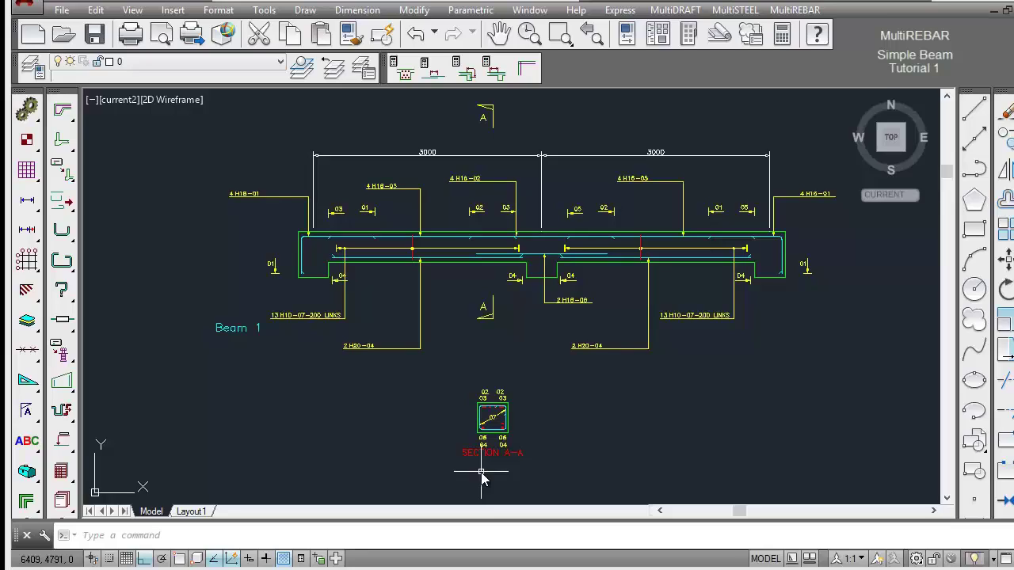
- View bar list 01, examine its header up close, and return to the beam drawing
left_click_drag(54, 473, 129, 482)
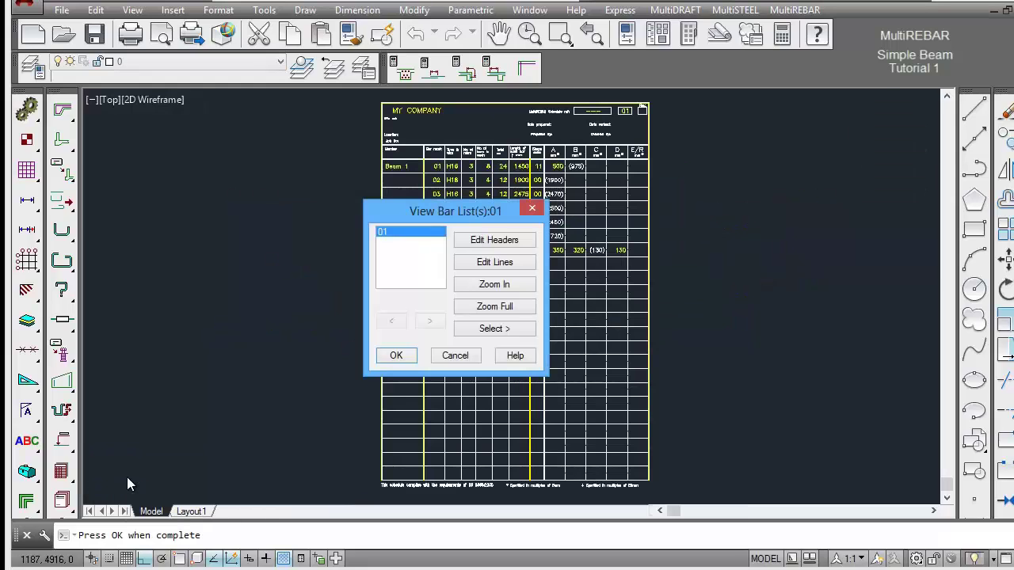
left_click(487, 288)
left_click(356, 100)
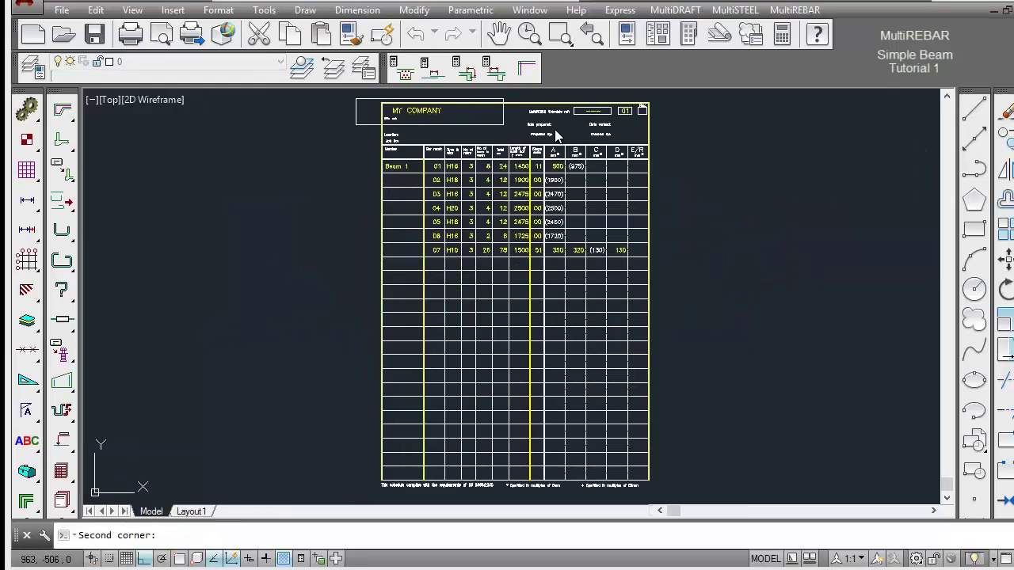
left_click(666, 172)
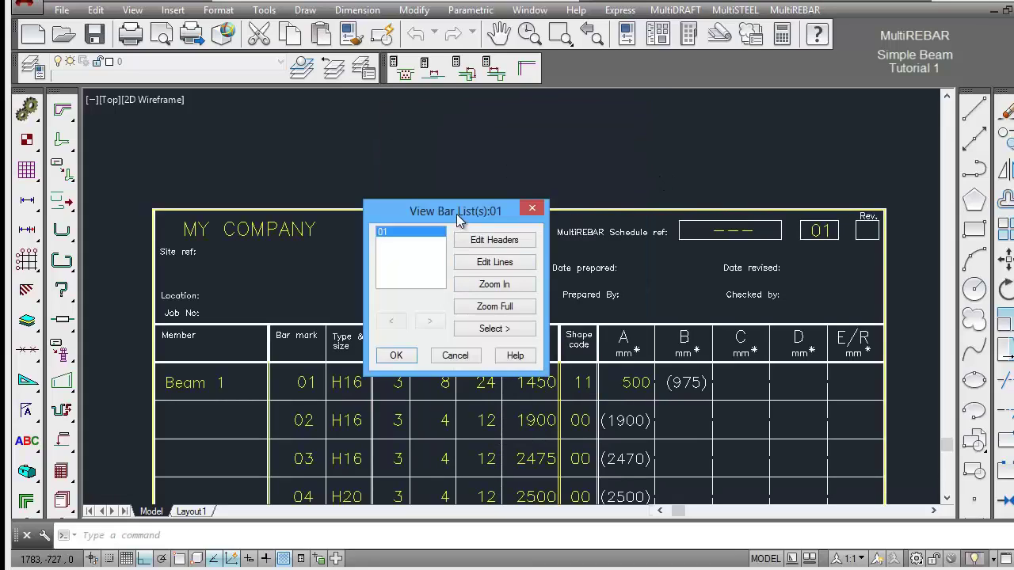
left_click_drag(736, 172, 736, 168)
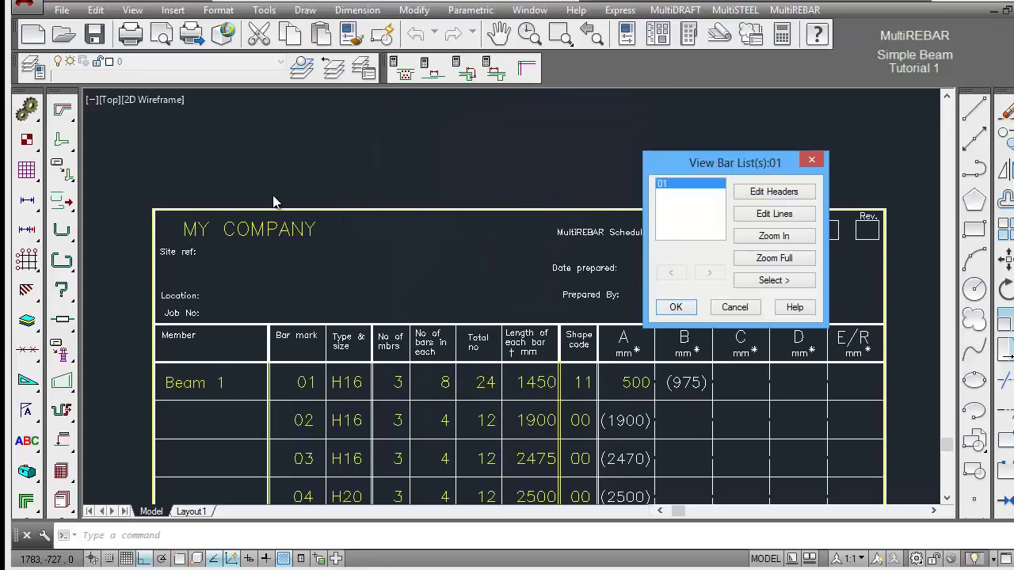
left_click(676, 309)
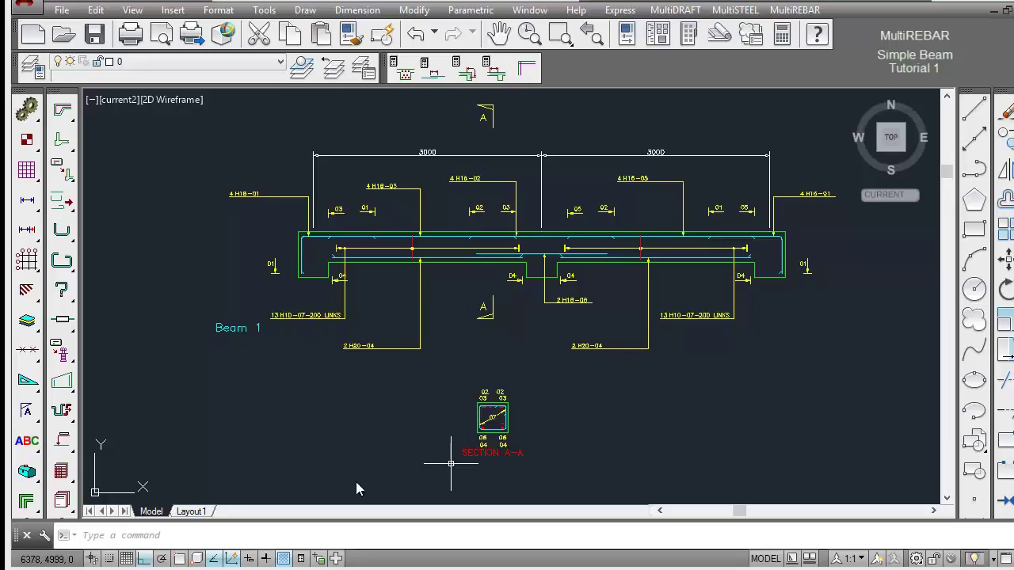
- Review the print settings for bar list 01 and leave them without printing
left_click_drag(64, 480, 308, 479)
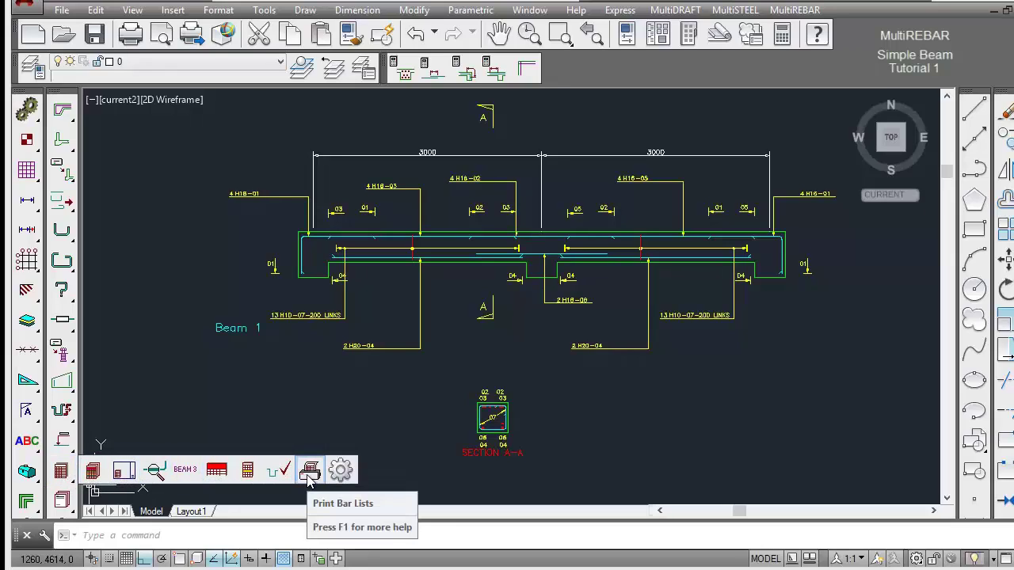
left_click(309, 472)
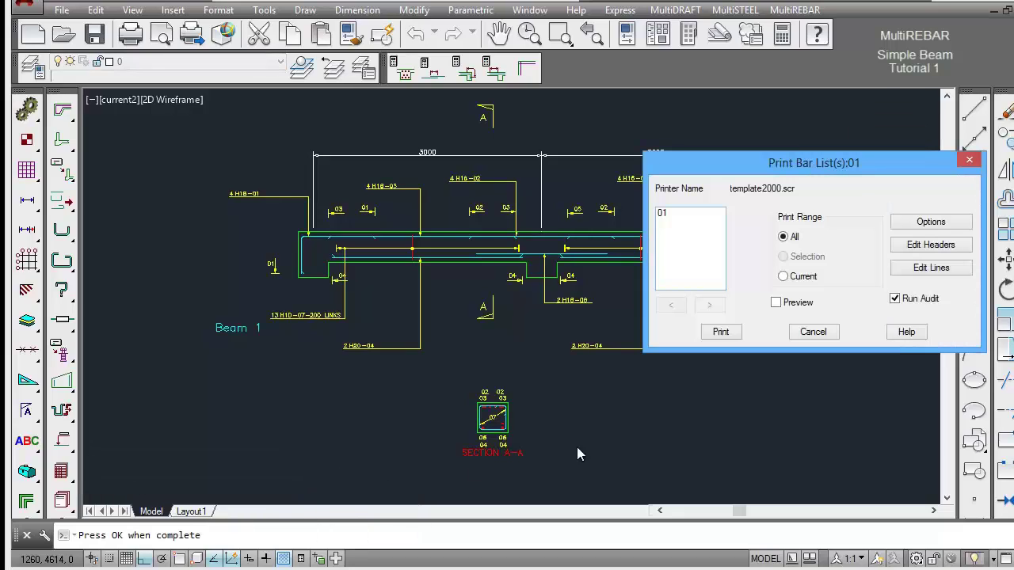
left_click(666, 215)
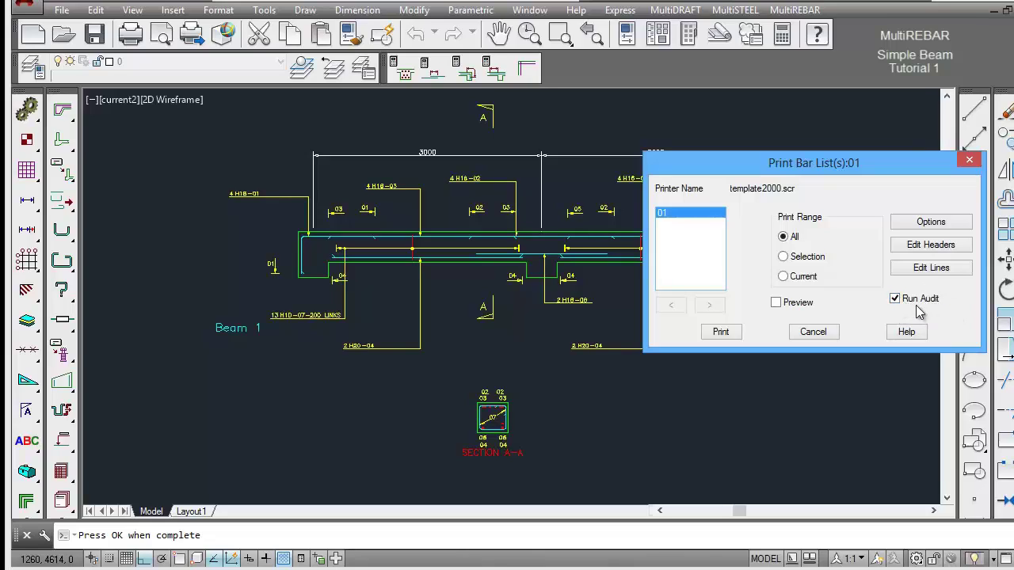
left_click(812, 333)
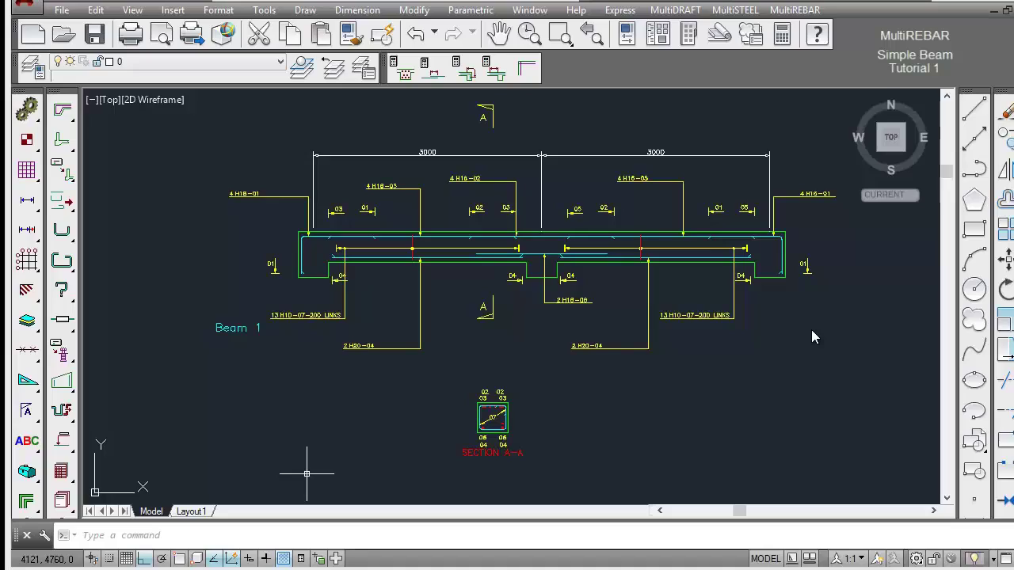